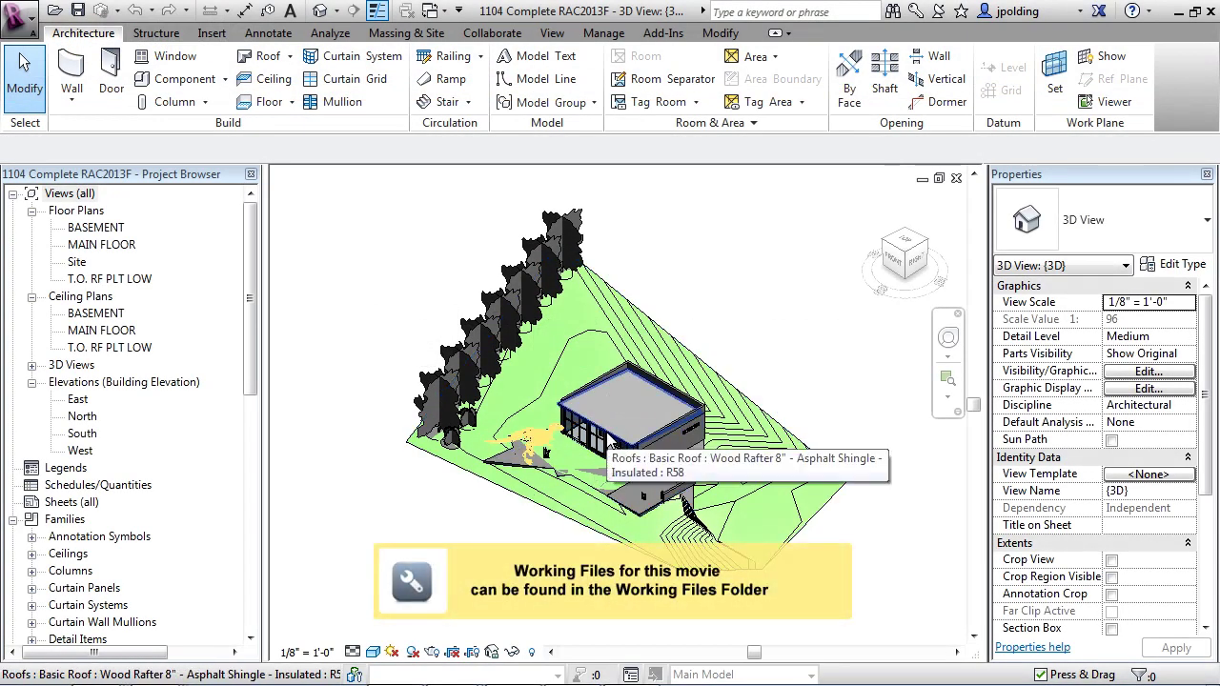
- Browse Load Family to Libraries > US Imperial > Lighting > Architectural > External
left_click(212, 33)
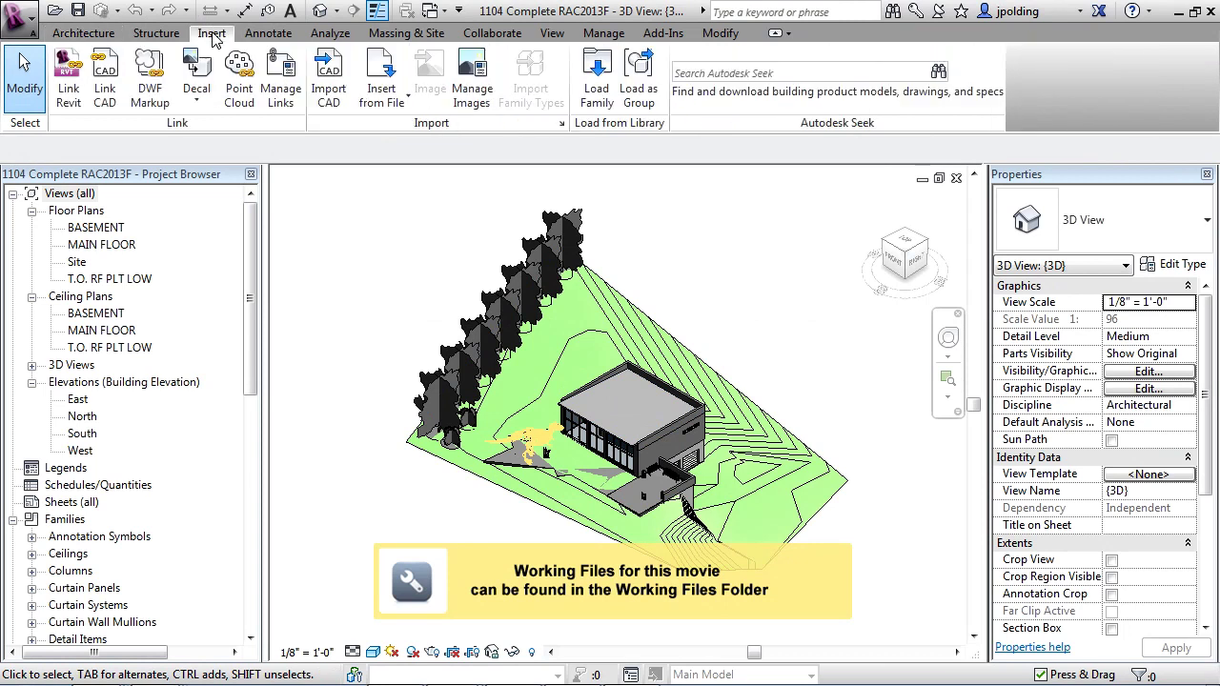
left_click(594, 101)
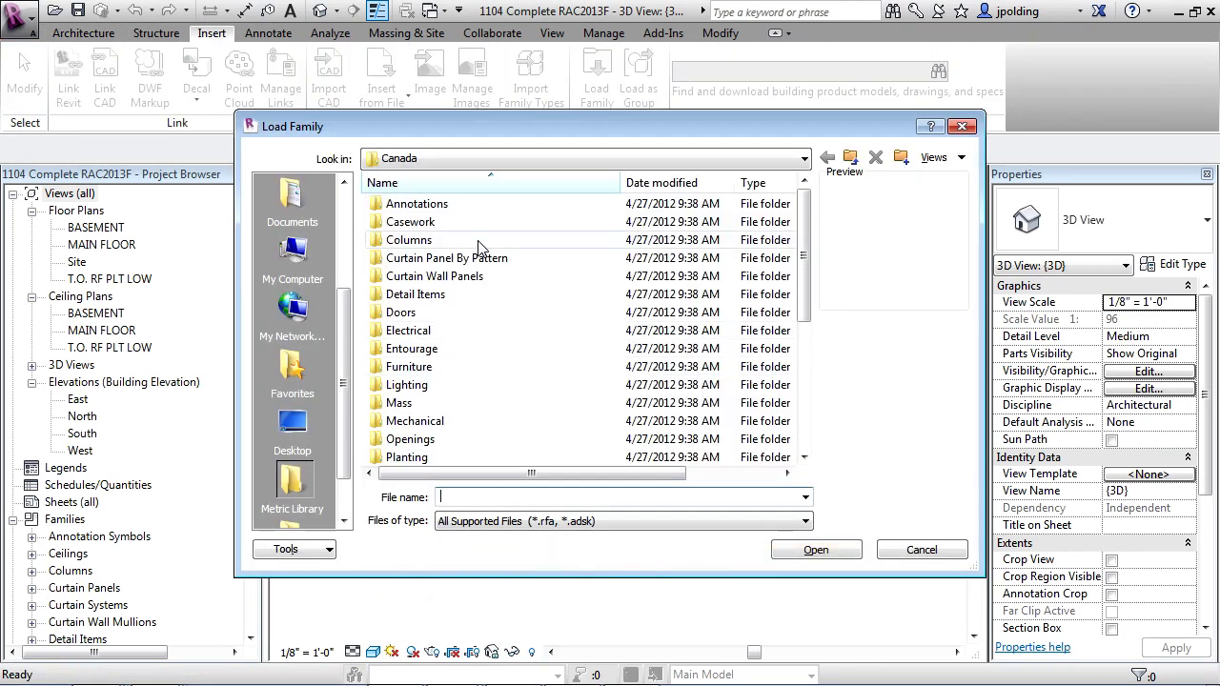
left_click(476, 160)
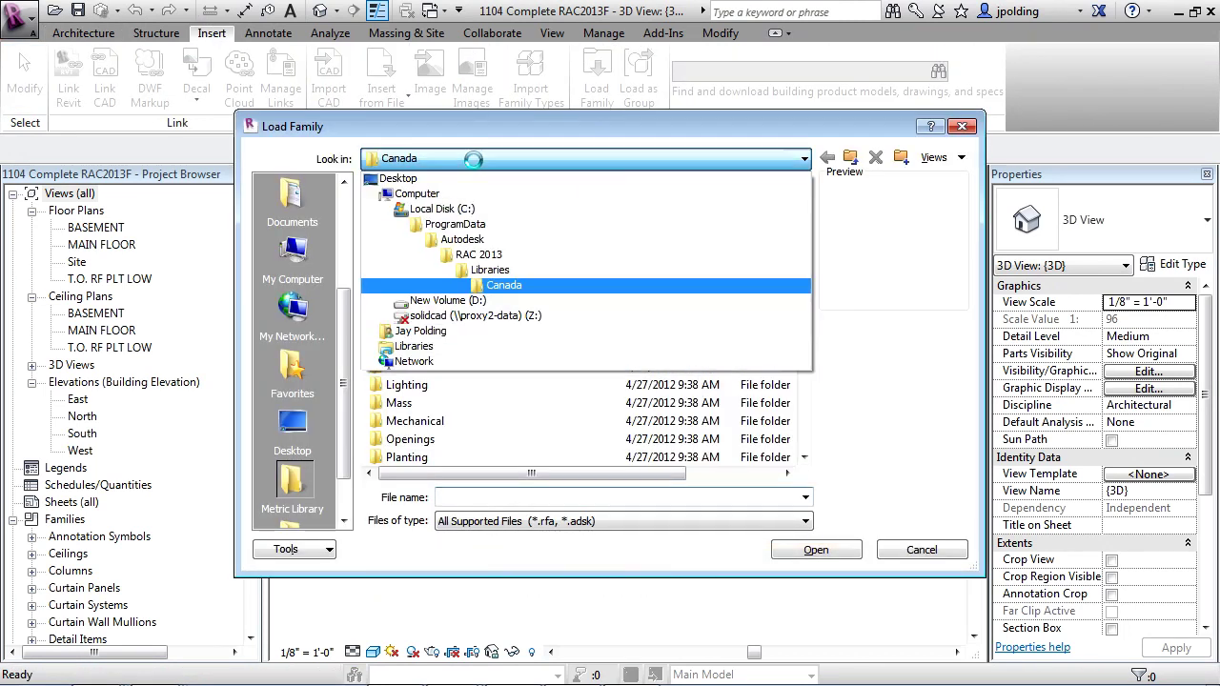
left_click(500, 271)
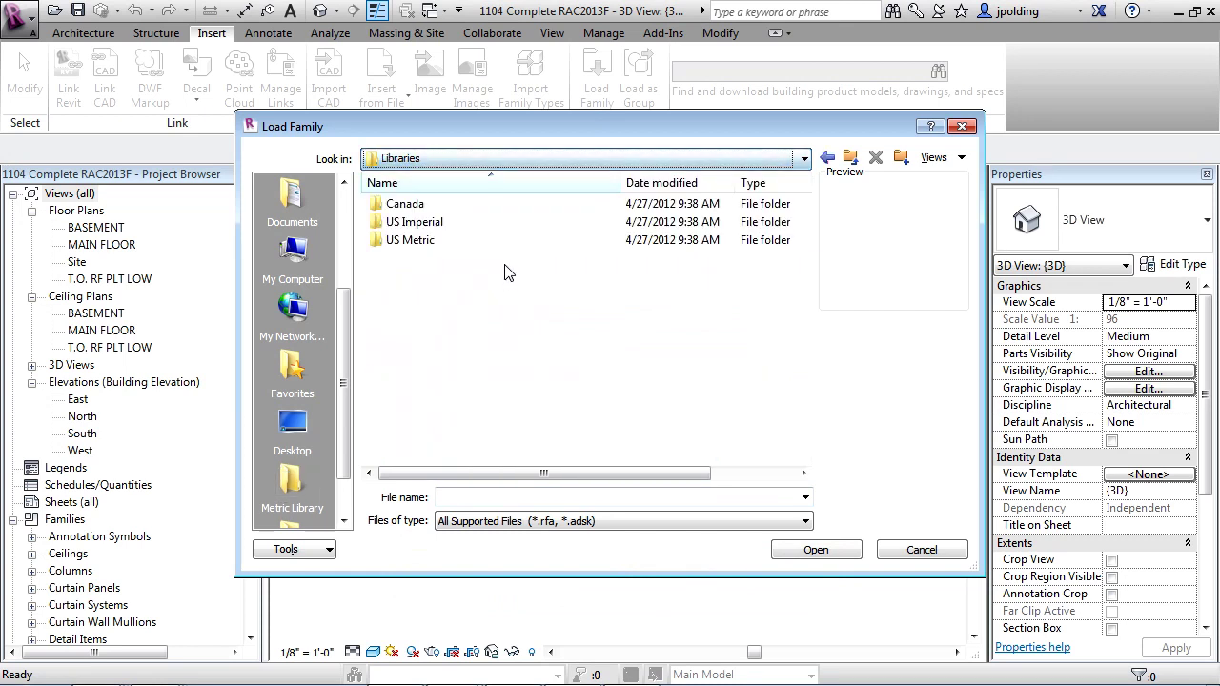
double_click(436, 233)
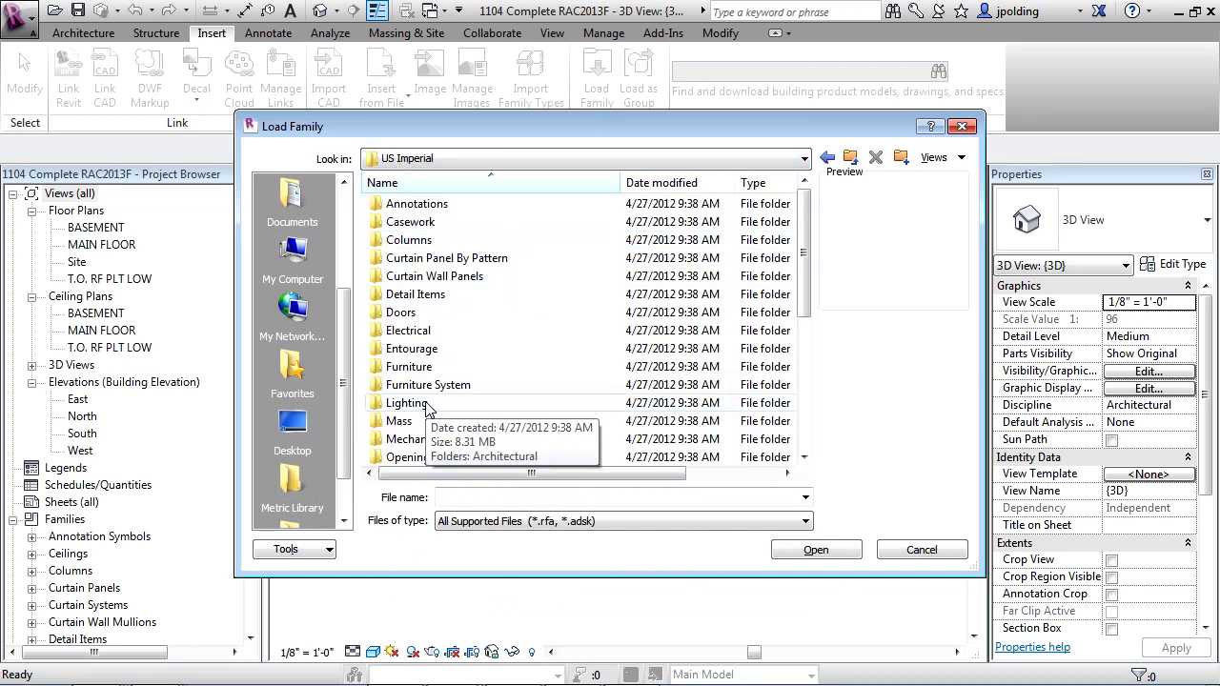
double_click(426, 410)
double_click(417, 204)
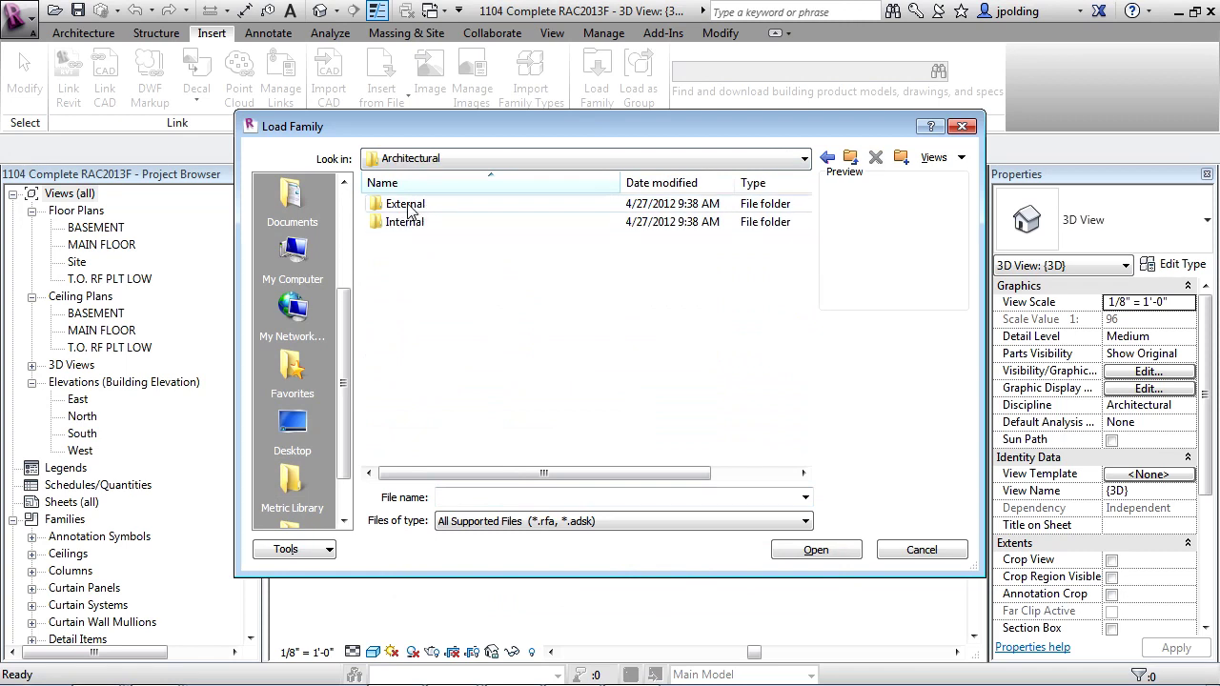
double_click(407, 204)
- Preview the street and wall pack lights, then load the Bollard Light family
left_click(433, 222)
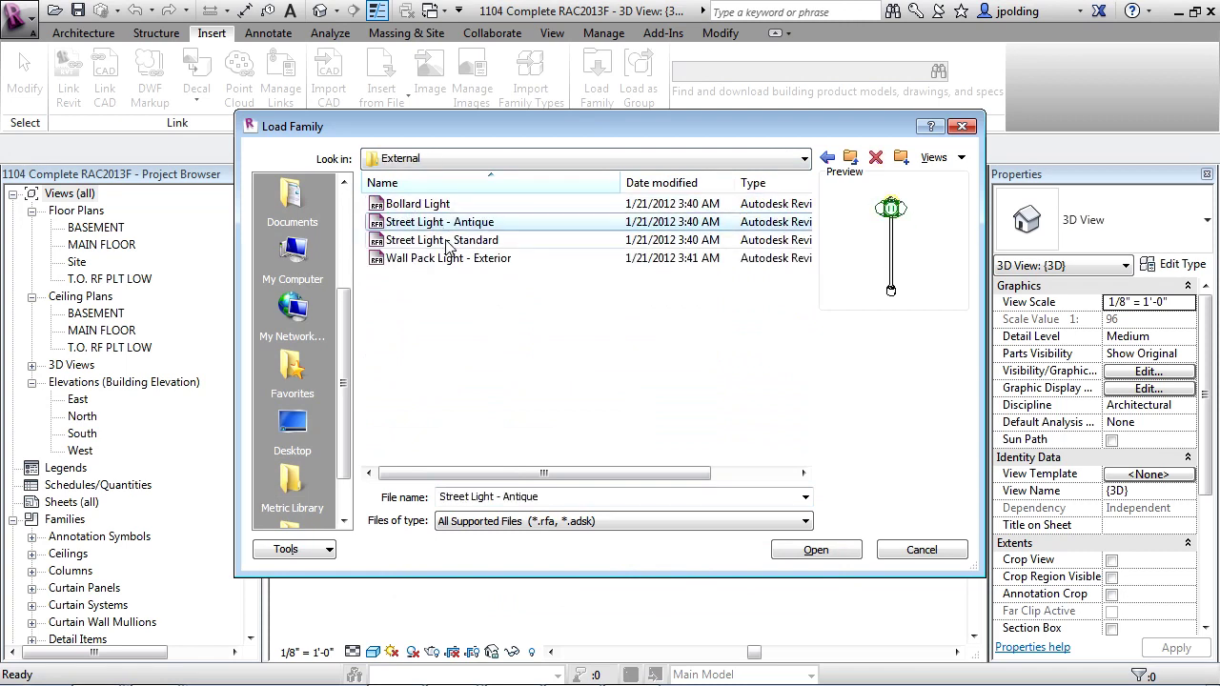
left_click(448, 243)
left_click(444, 259)
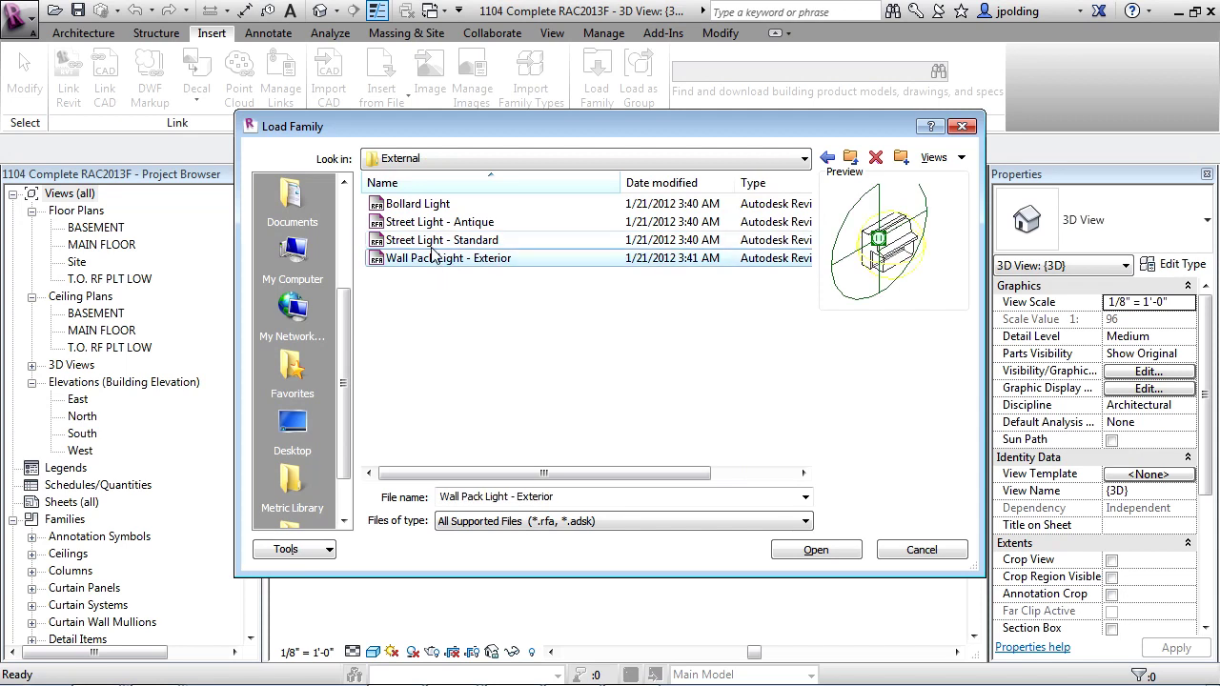
left_click(436, 239)
left_click(419, 204)
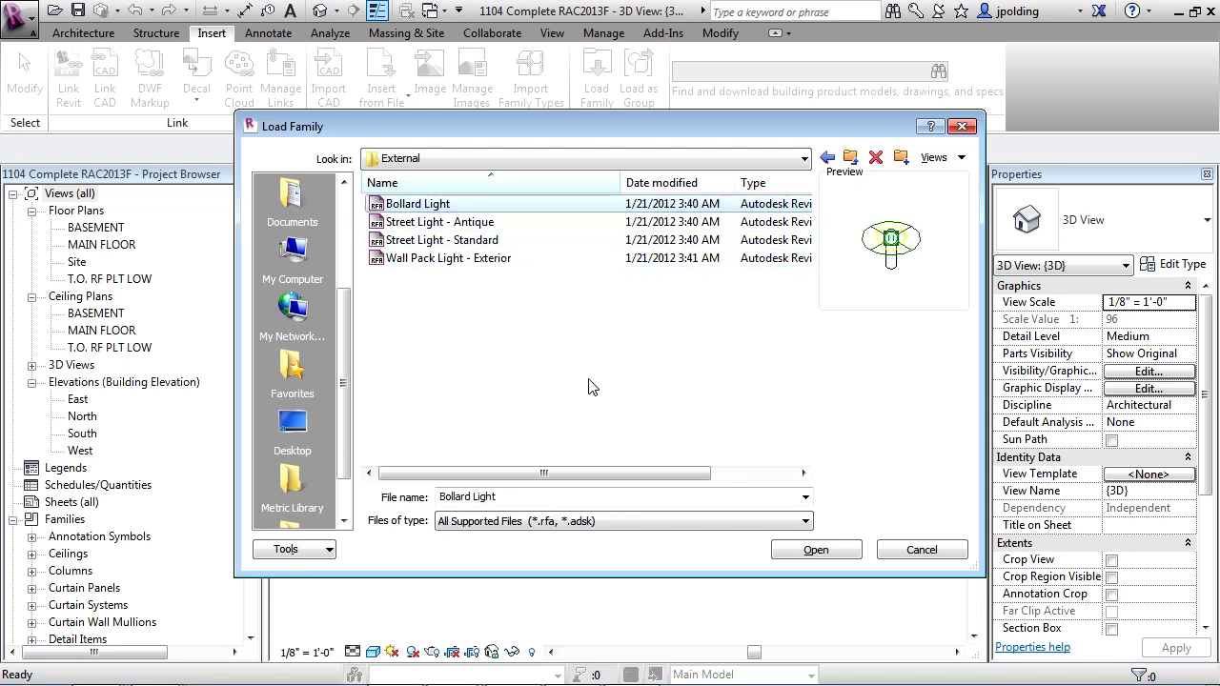
left_click(816, 551)
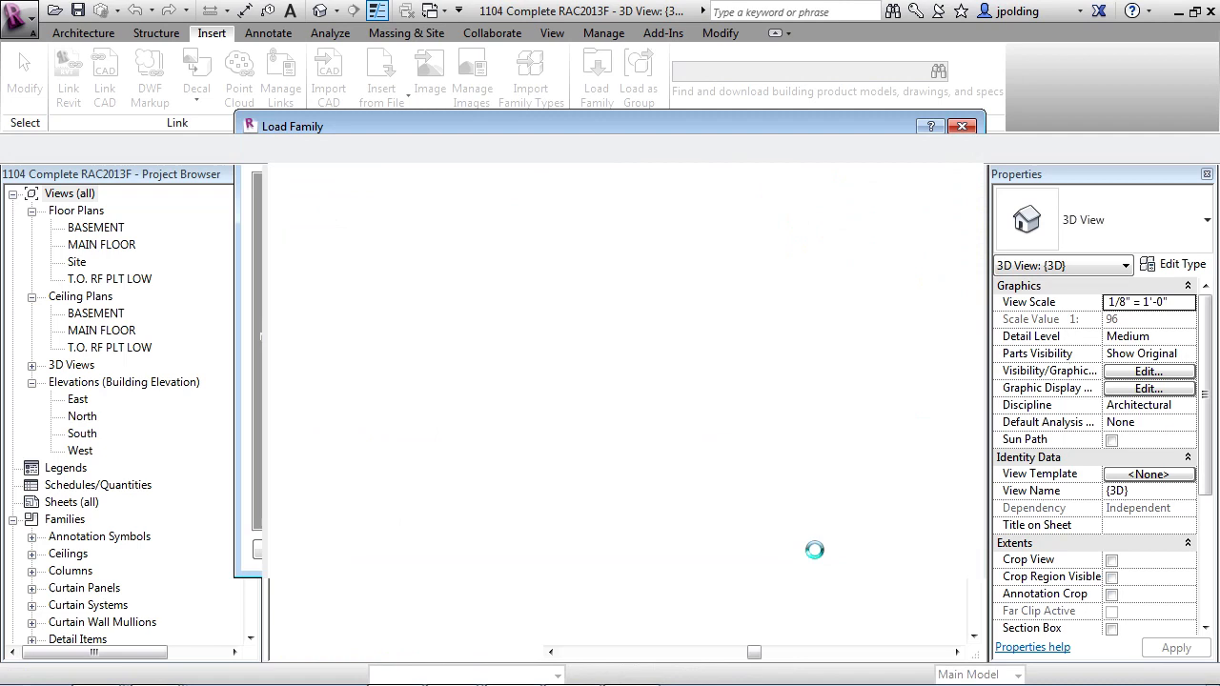
- Zoom into the building and start Component placement with the Bollard Light type list showing
scroll(670, 545, "up", 5)
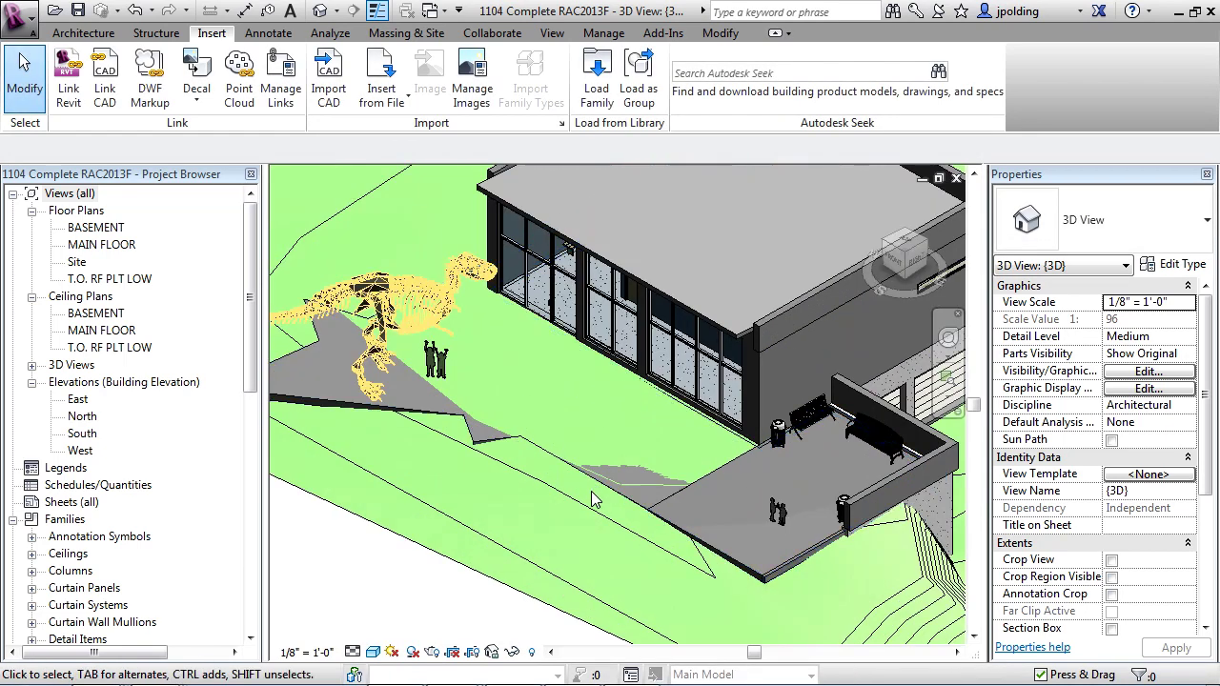
scroll(670, 545, "up", 2)
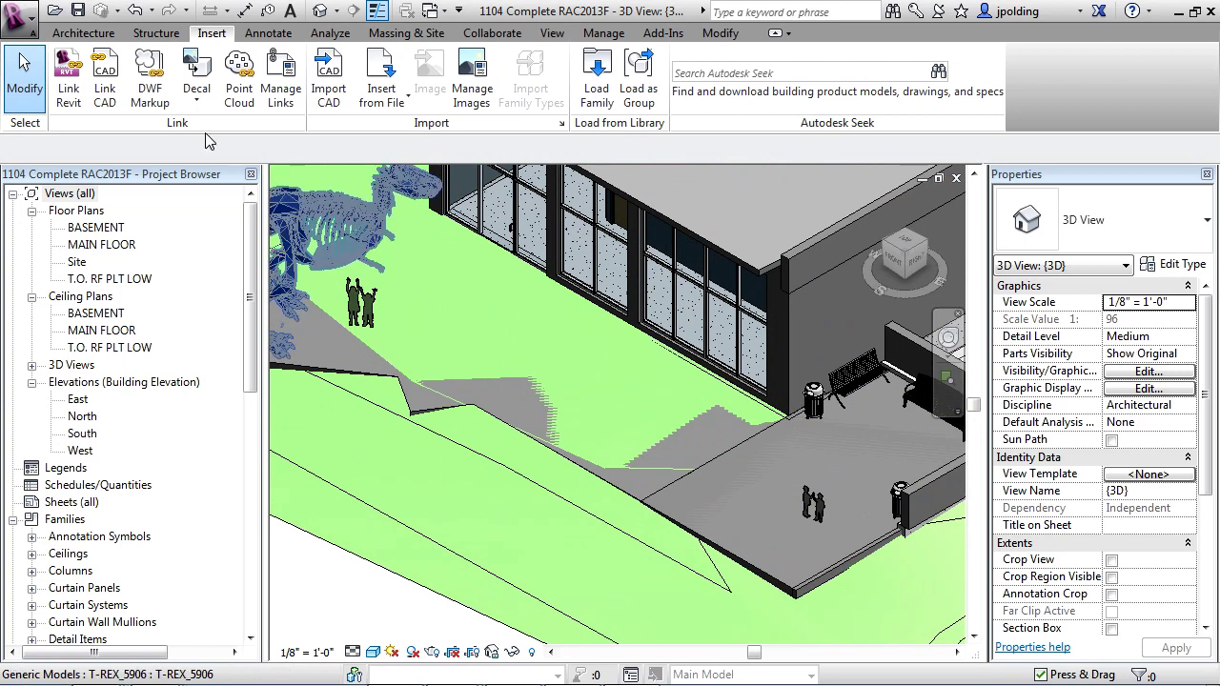
left_click(107, 33)
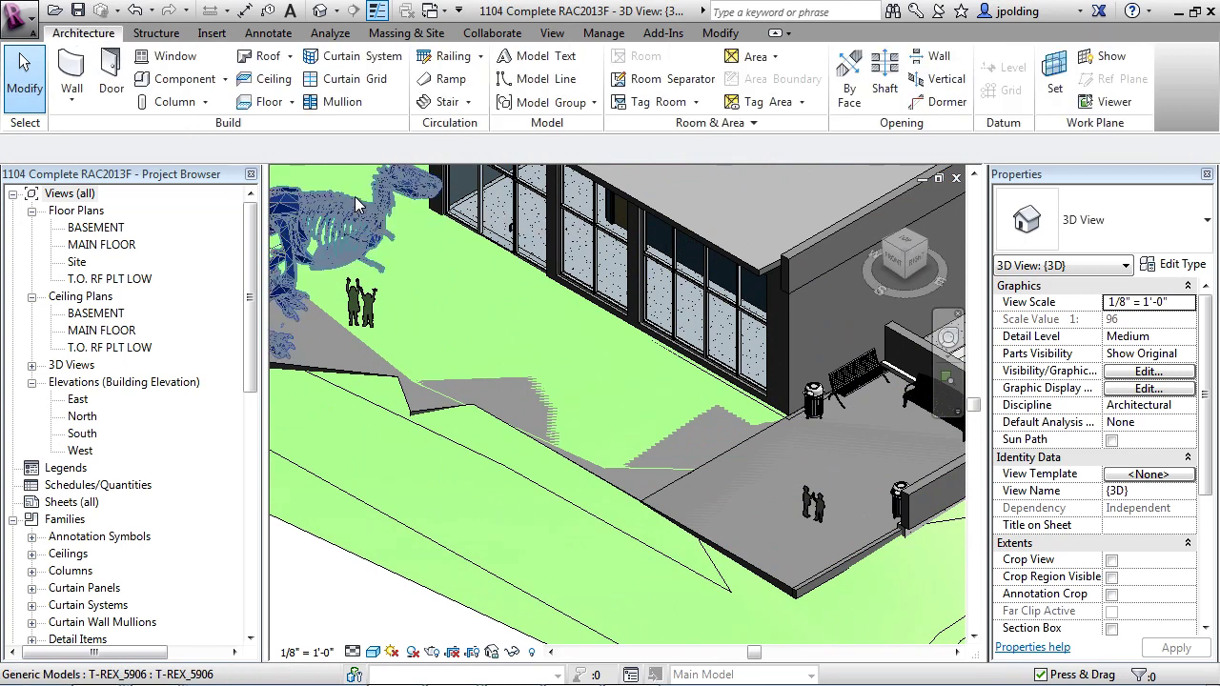
left_click(181, 79)
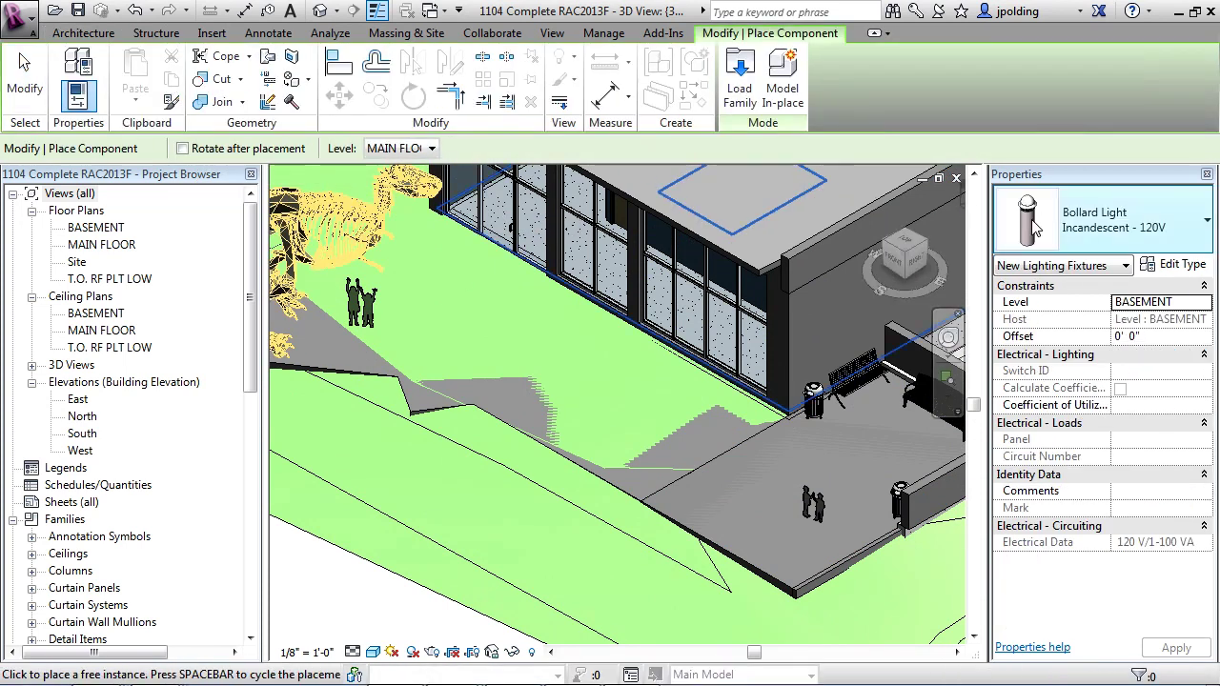
left_click(1094, 234)
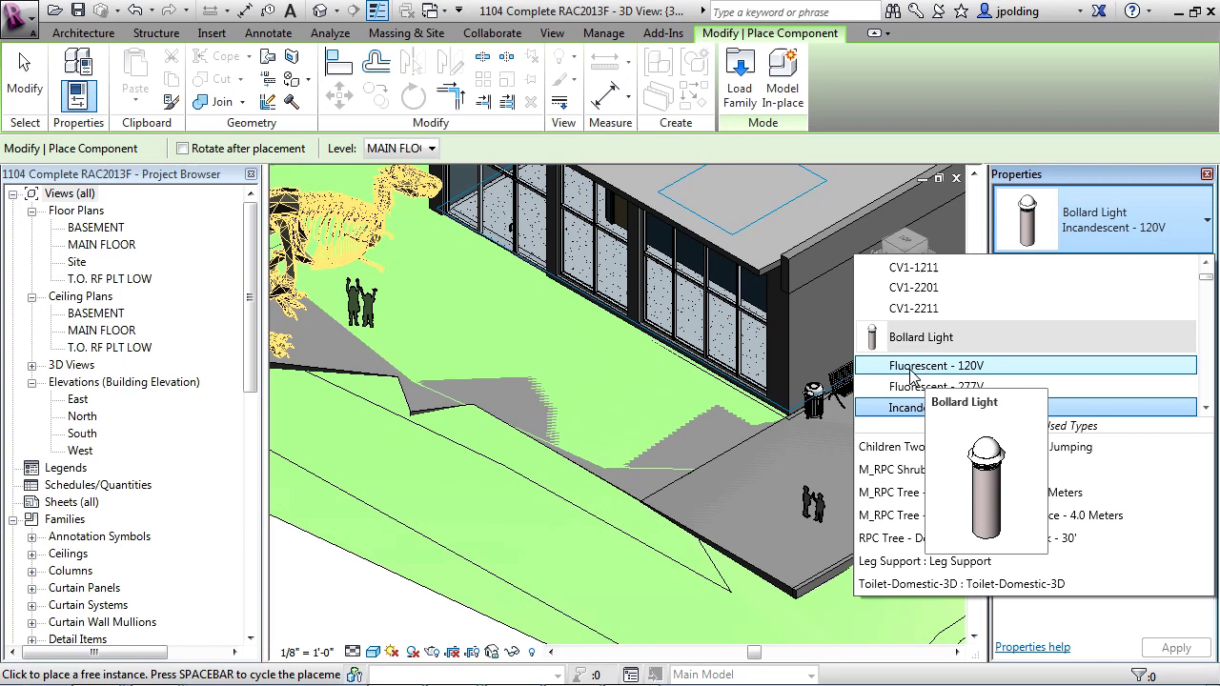
- Choose Bollard Light Fluorescent - 277V and place bollards at two platform corners
left_click(913, 386)
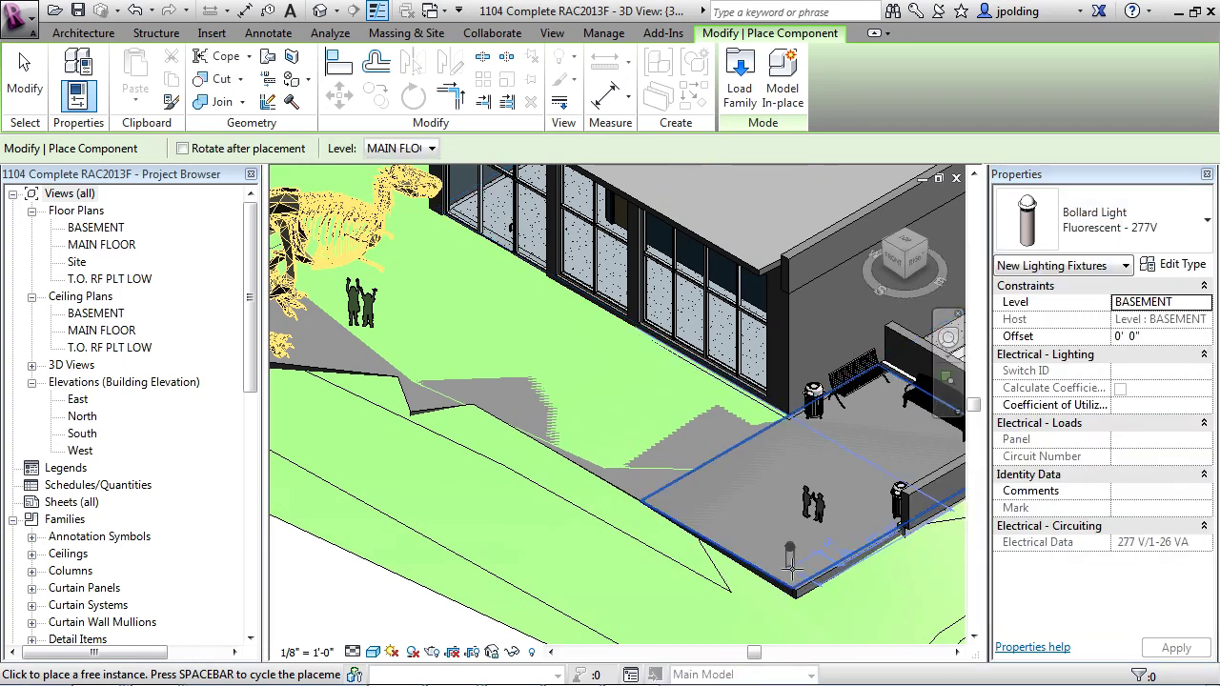
middle_click_drag(791, 564, 424, 419)
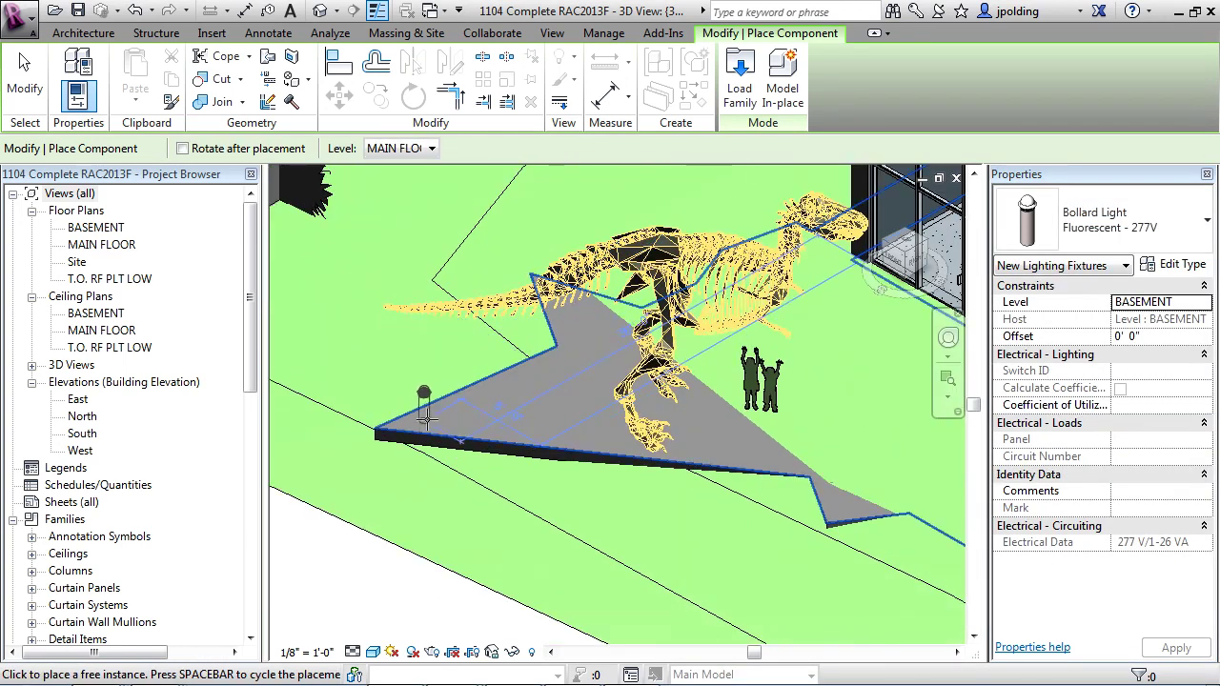
left_click(433, 410)
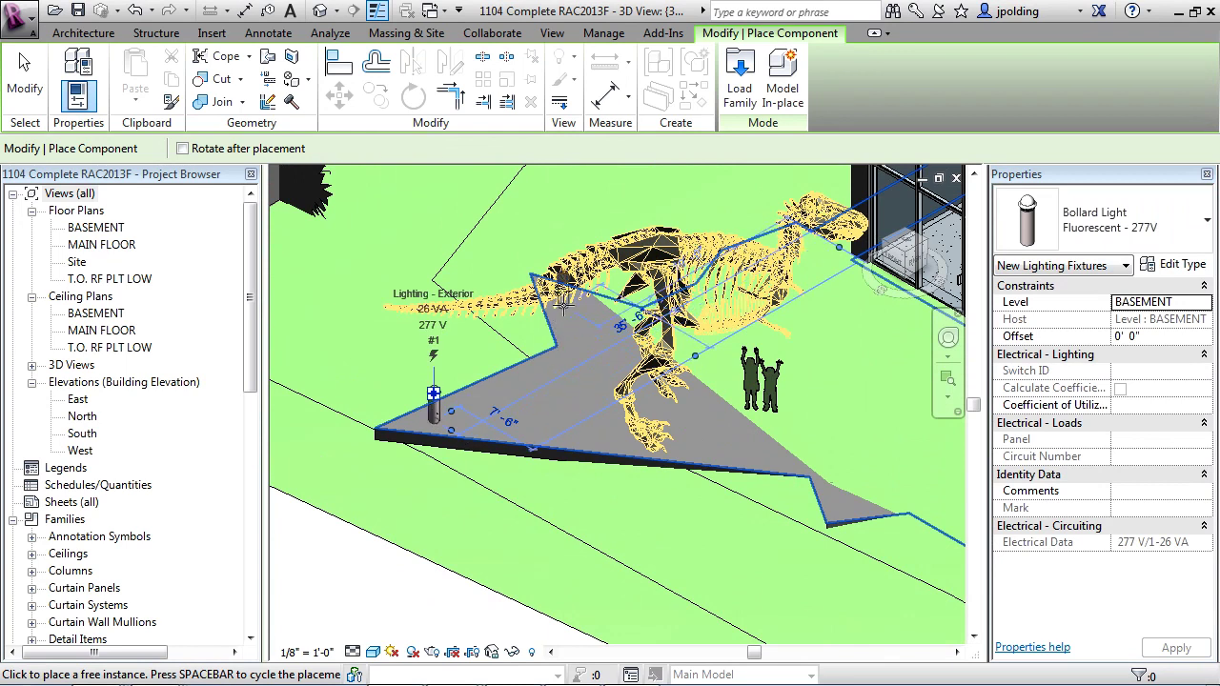
middle_click_drag(434, 410, 658, 379, "shift")
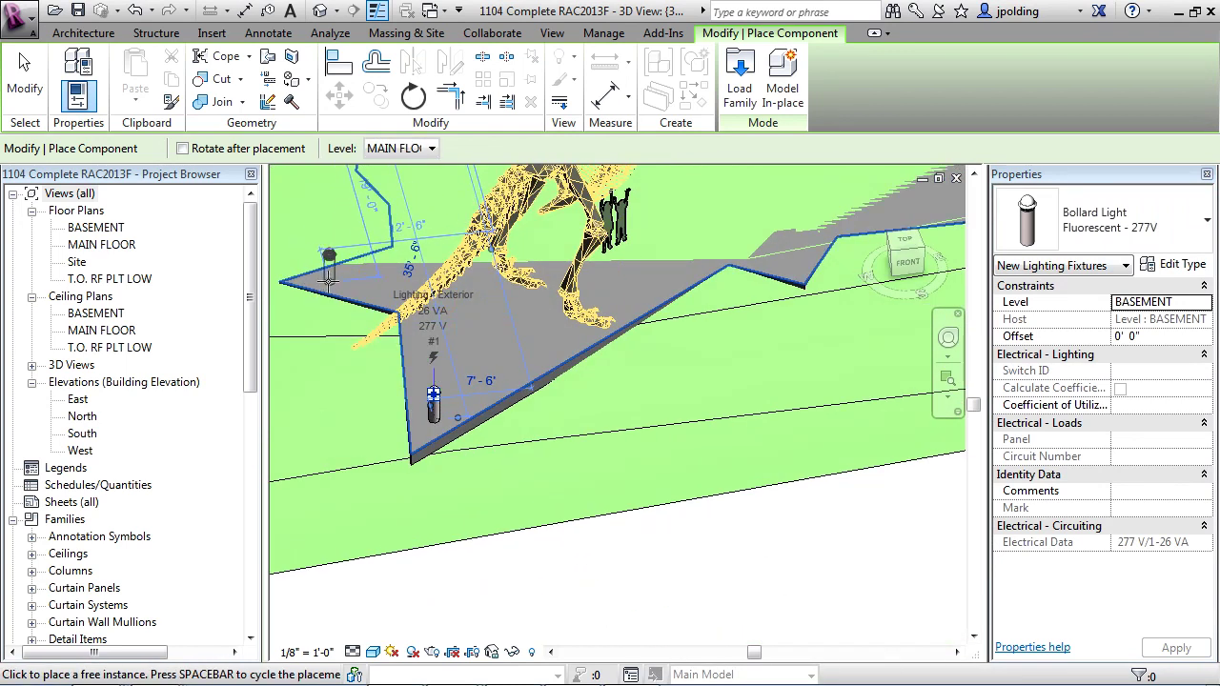
left_click(326, 276)
- Place a third bollard at the platform's right notch and end placement
middle_click_drag(749, 360, 700, 429, "shift")
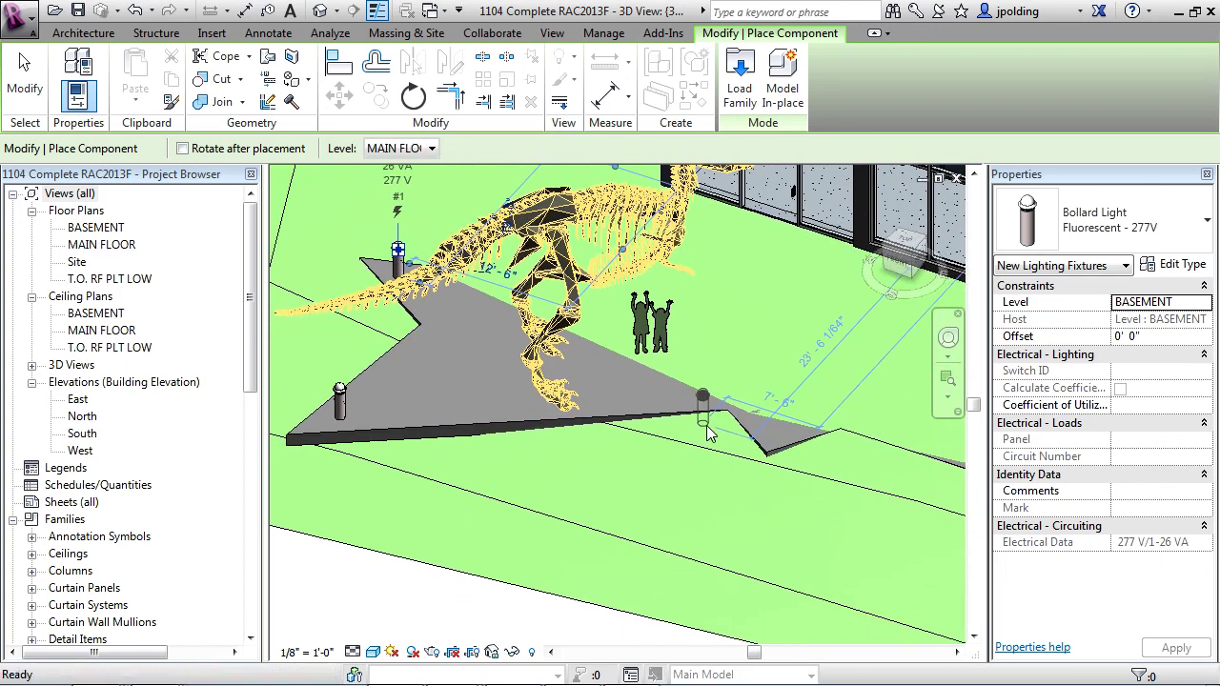
left_click(776, 429)
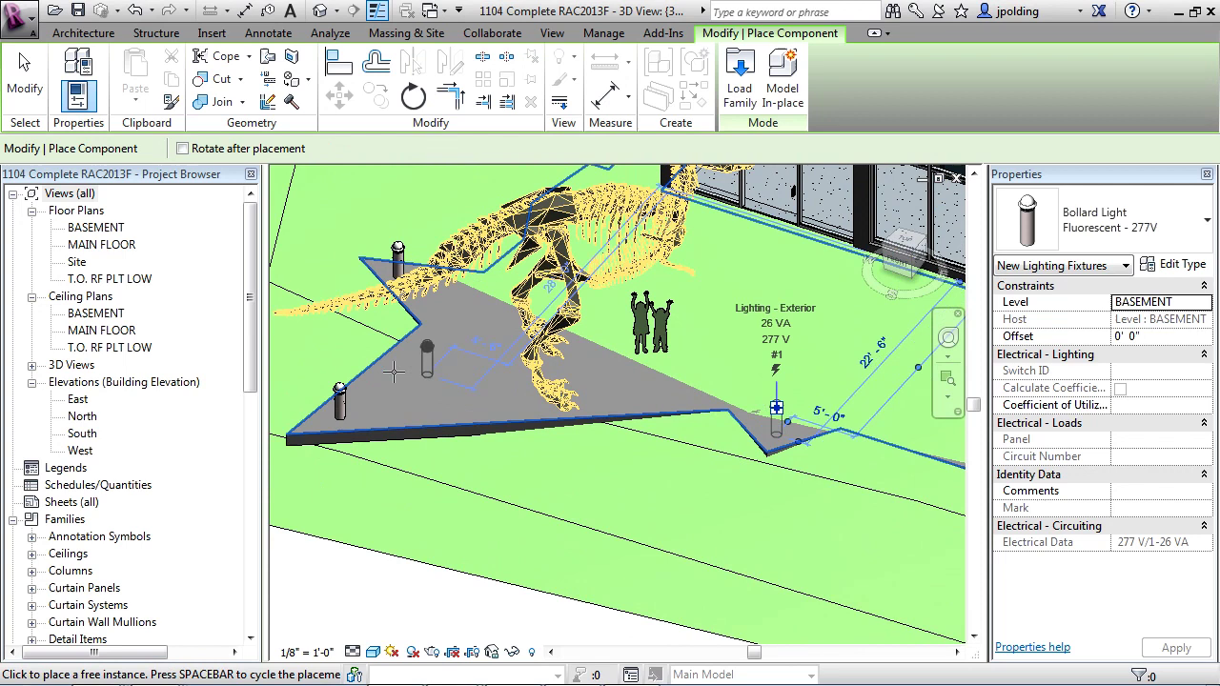
scroll(776, 429, "down", 3)
scroll(721, 456, "up", 3)
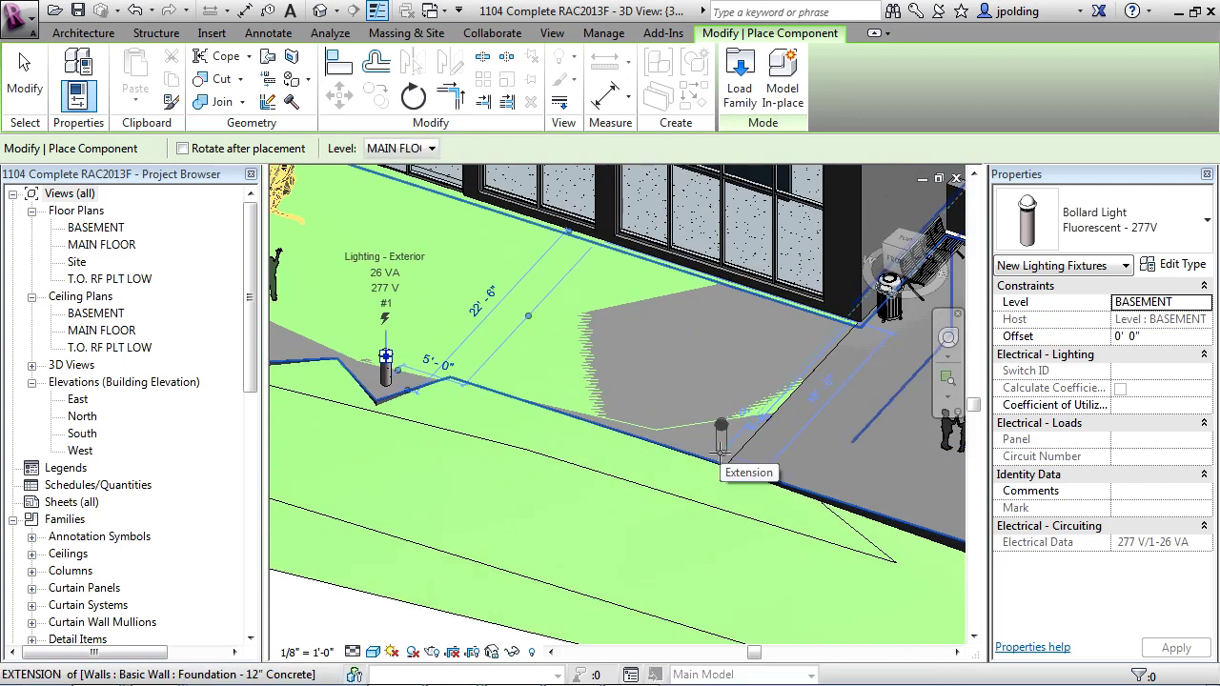
scroll(514, 353, "down", 4)
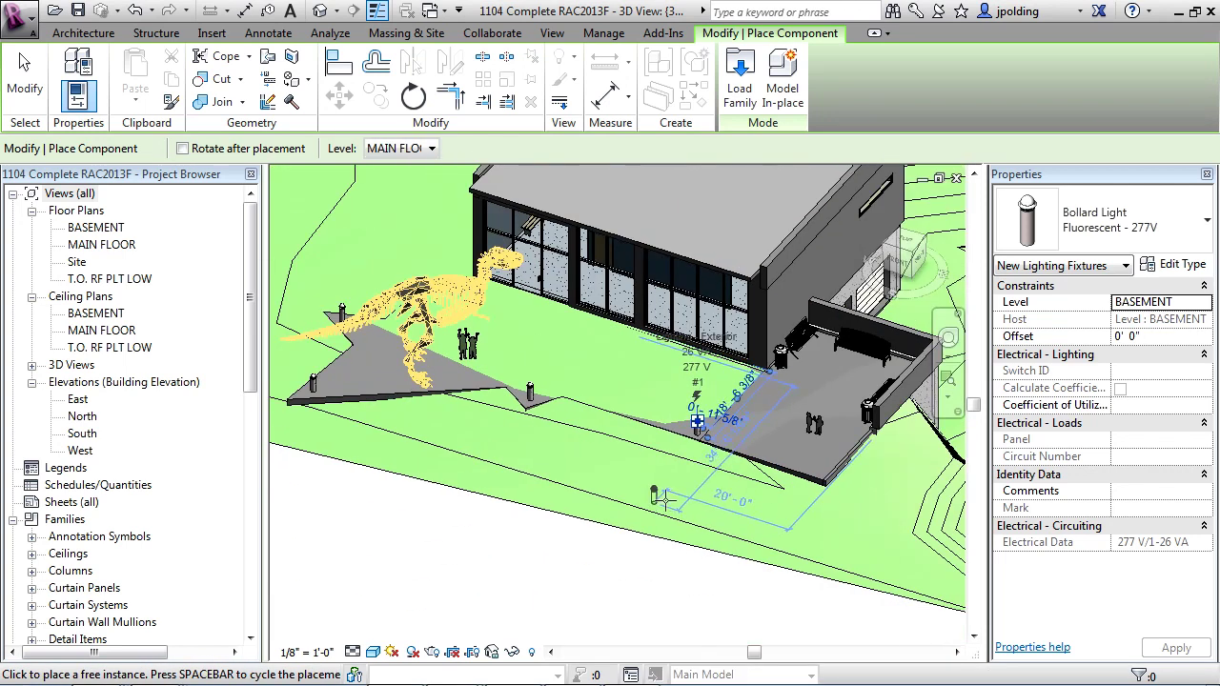
middle_click_drag(662, 497, 688, 508, "shift")
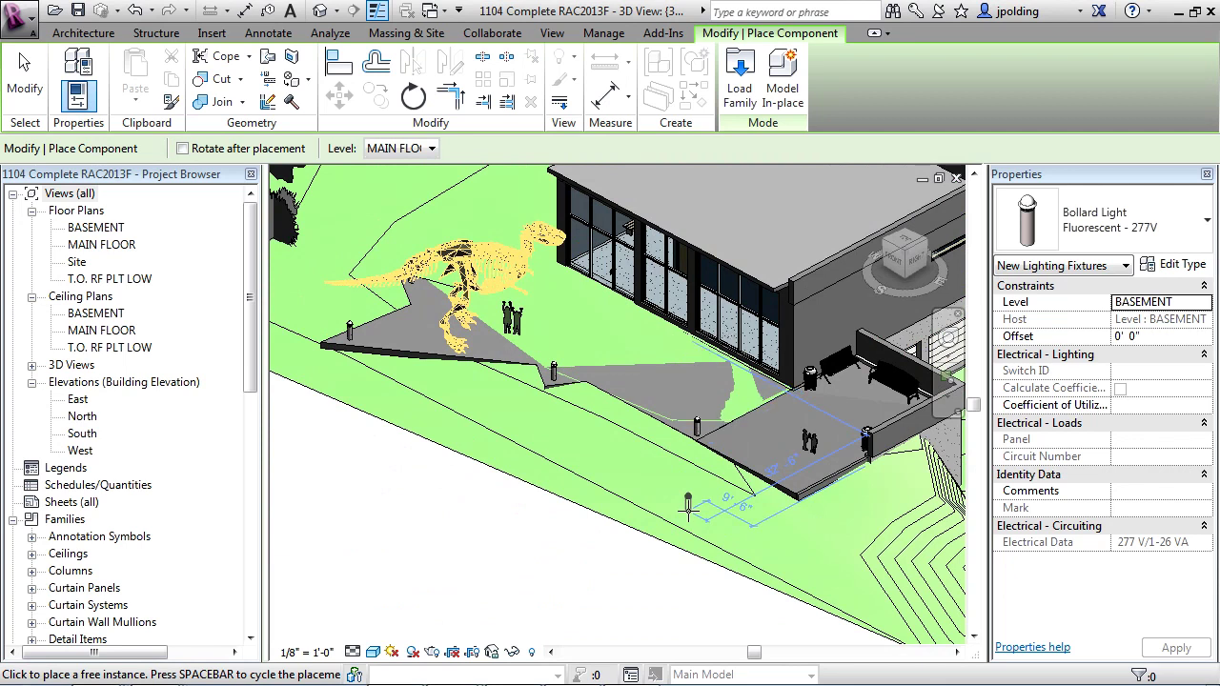
key("Escape")
key("Escape")
scroll(634, 445, "up", 1)
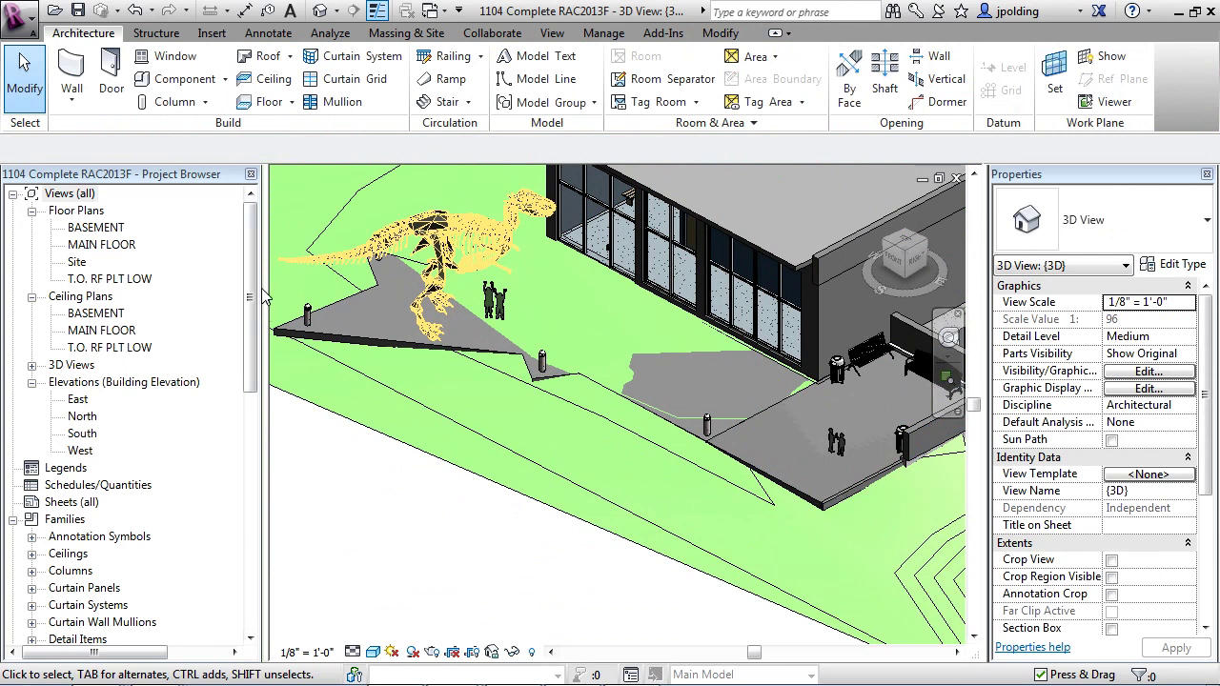
- Open the MAIN FLOOR ceiling plan, then briefly start Component placement and cancel it
double_click(85, 331)
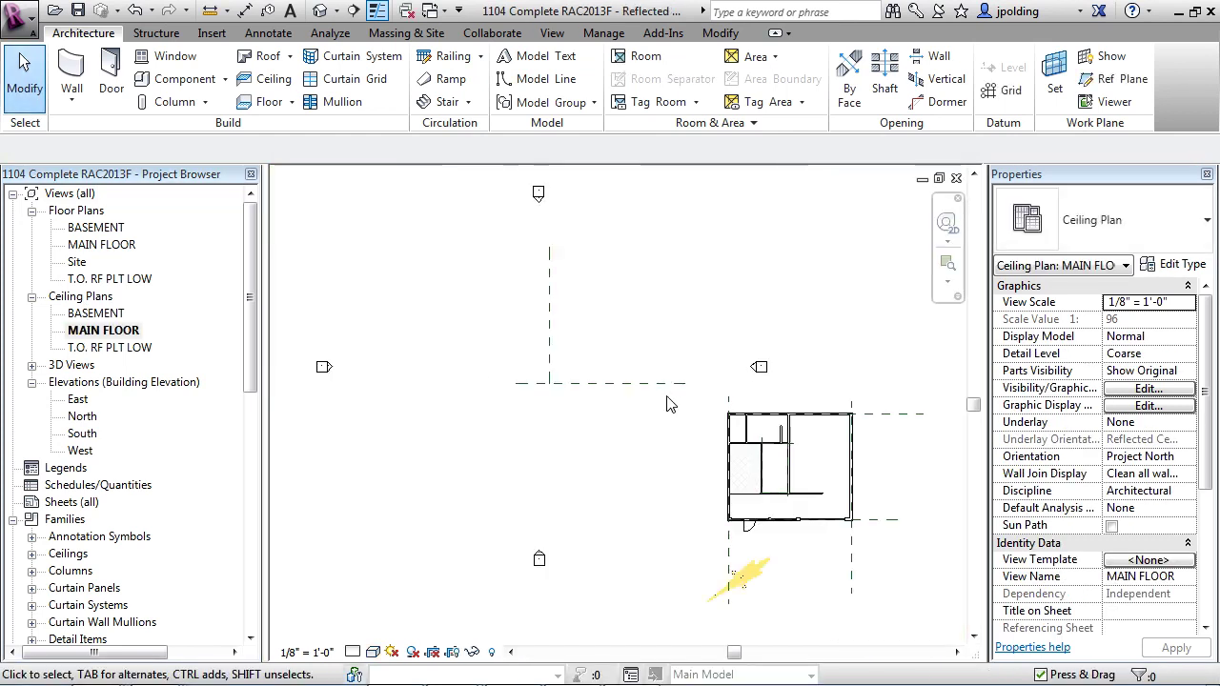
scroll(780, 483, "up", 5)
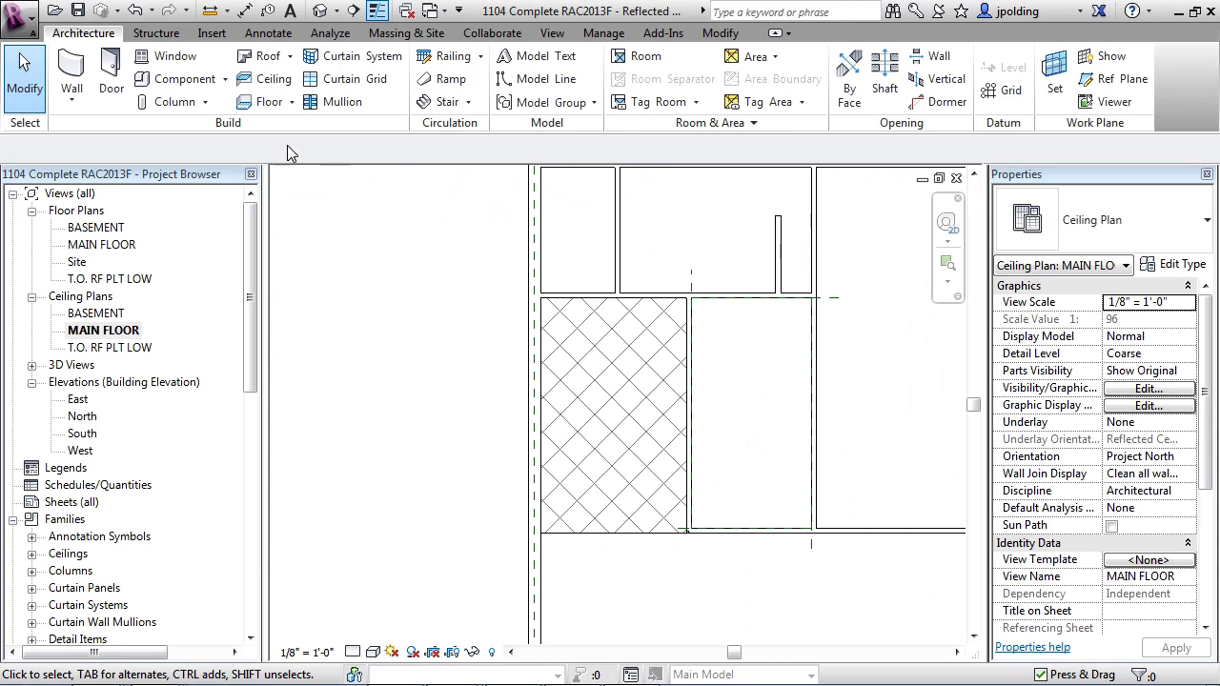
left_click(190, 81)
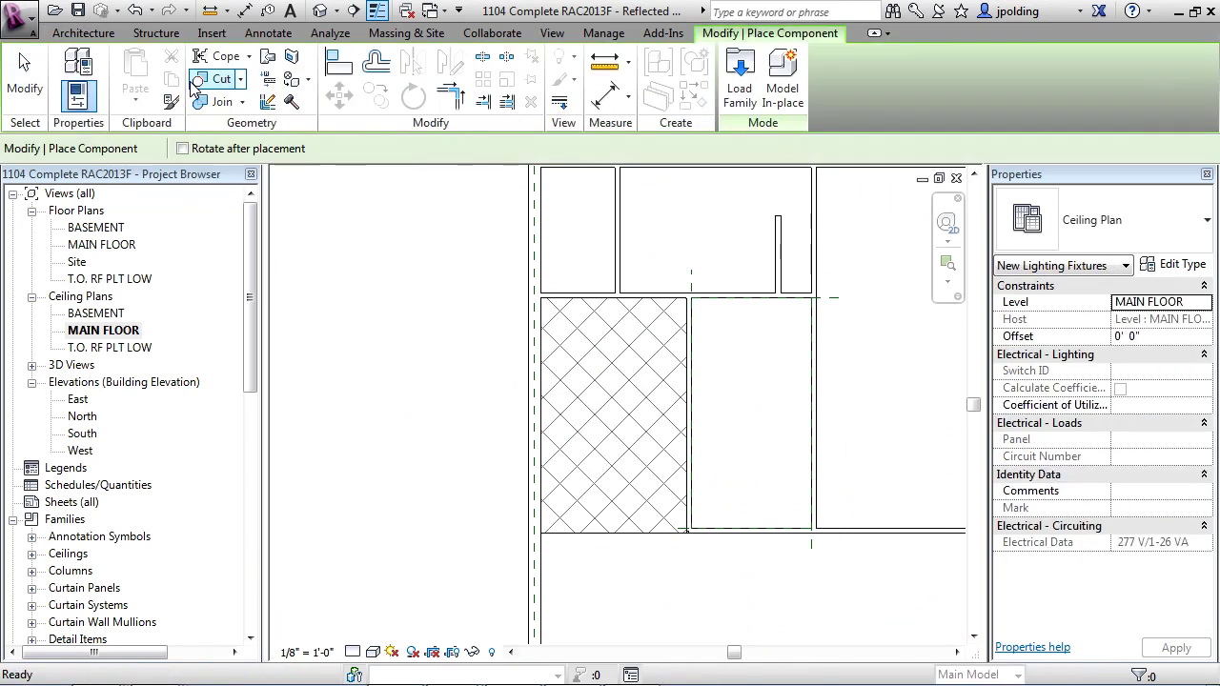
left_click(1105, 228)
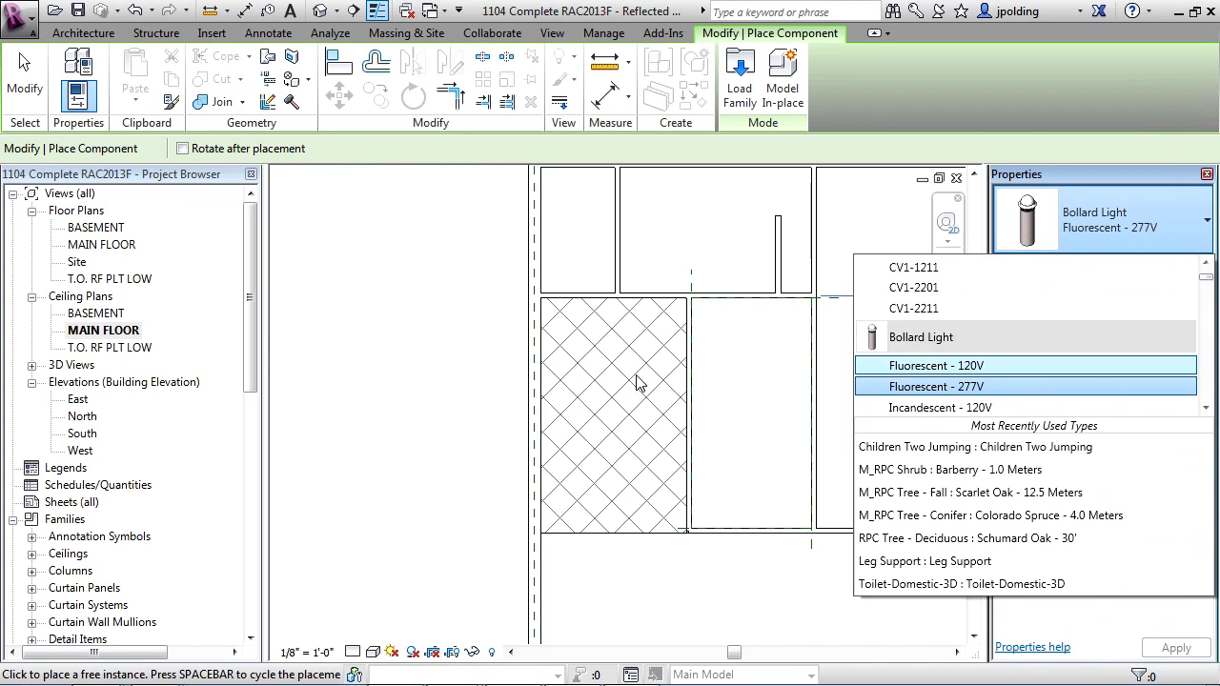
key("Escape")
key("Escape")
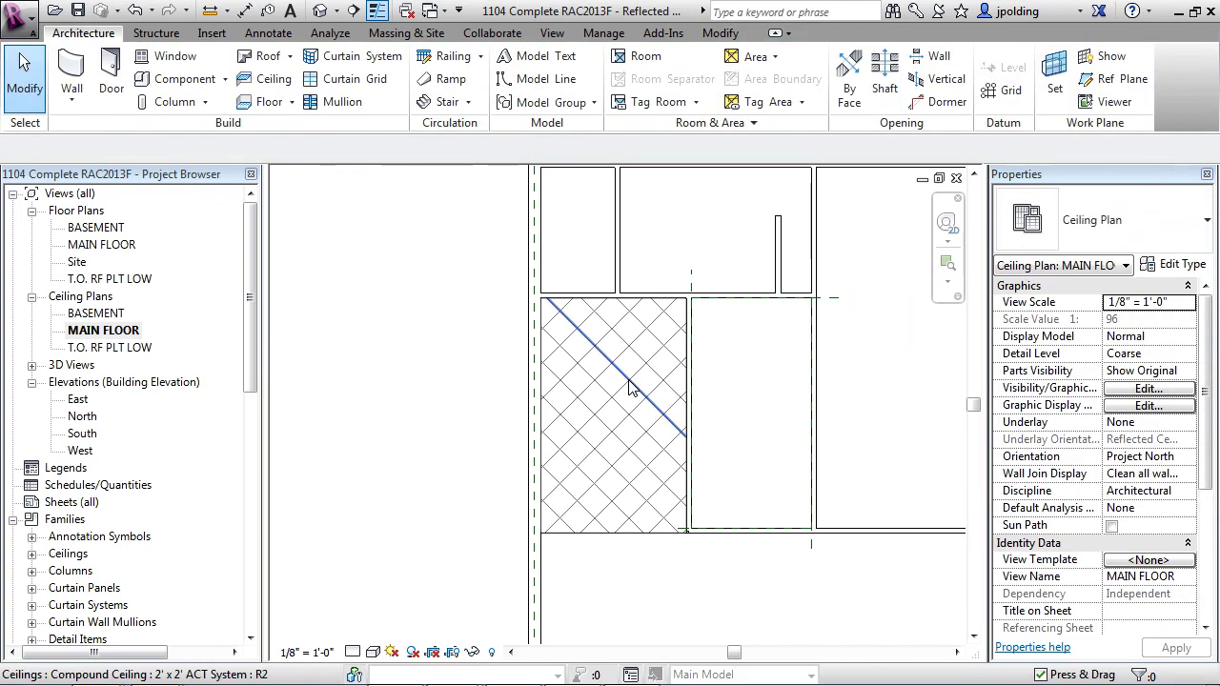
- Browse Load Family to Libraries > US Imperial > Lighting > Architectural > Internal
left_click(212, 34)
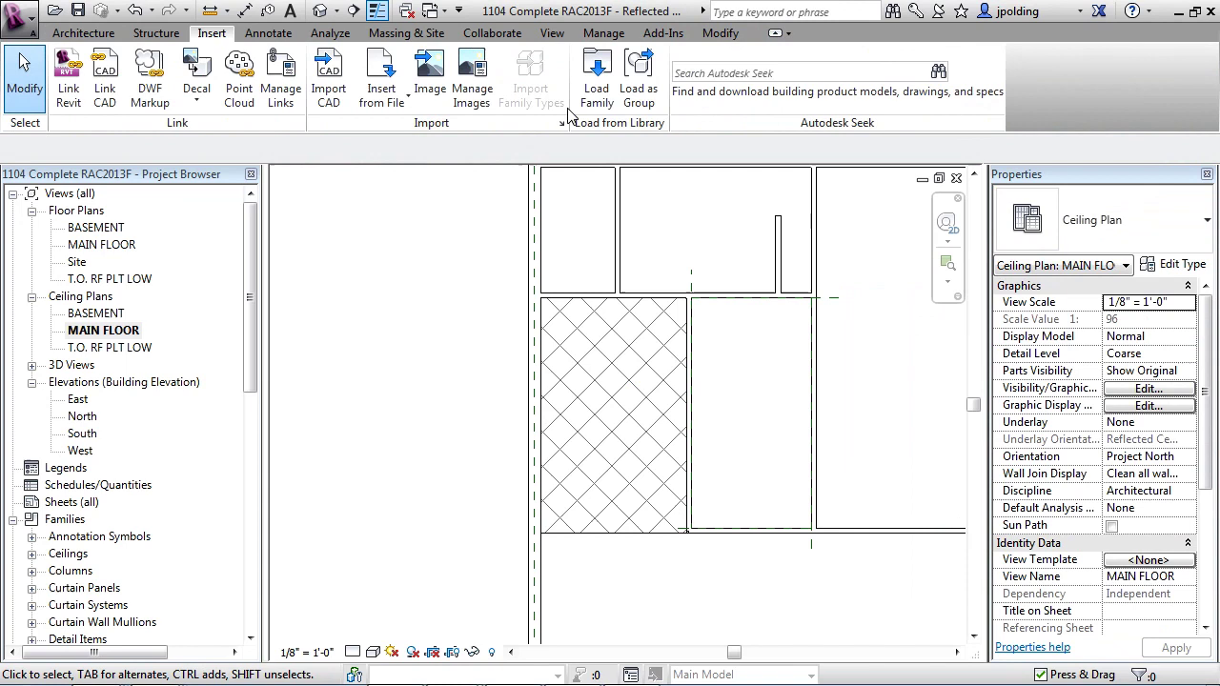
left_click(596, 87)
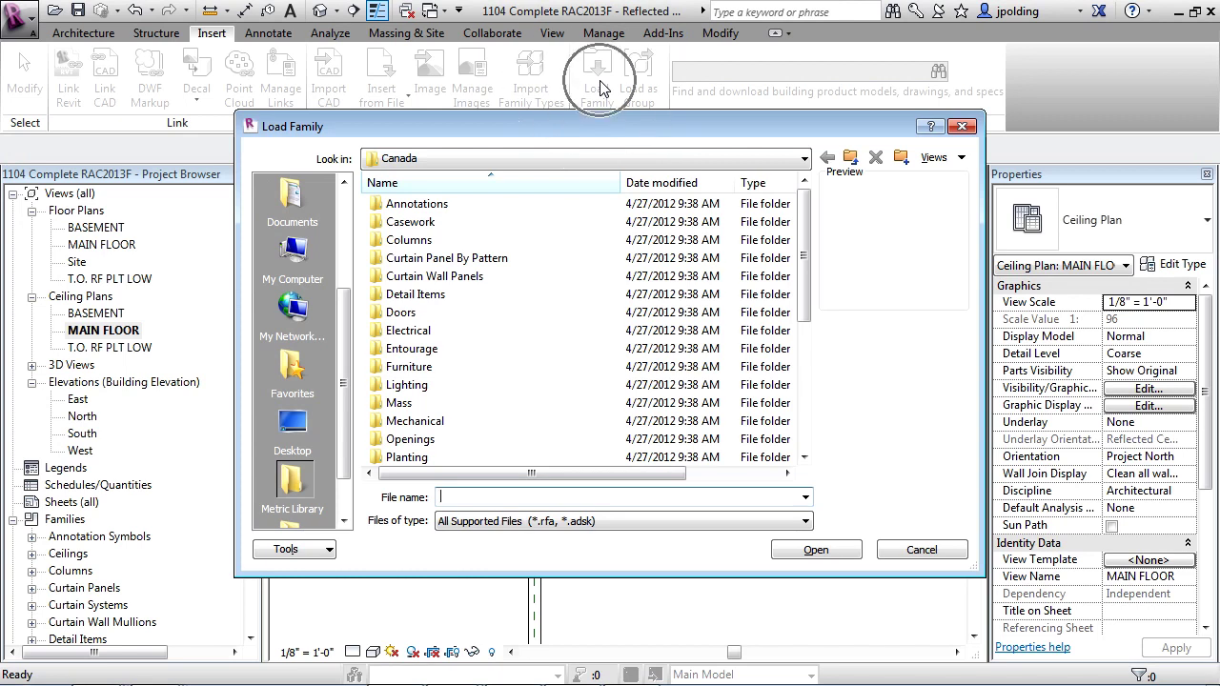
left_click(782, 159)
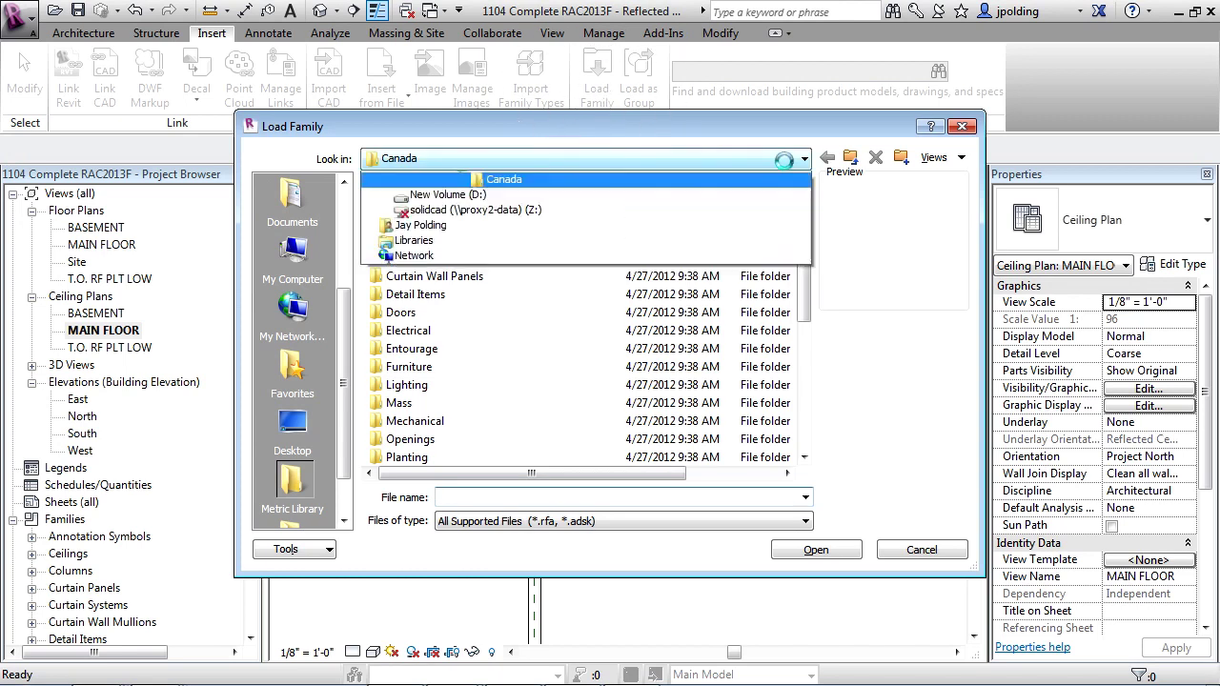
left_click(488, 270)
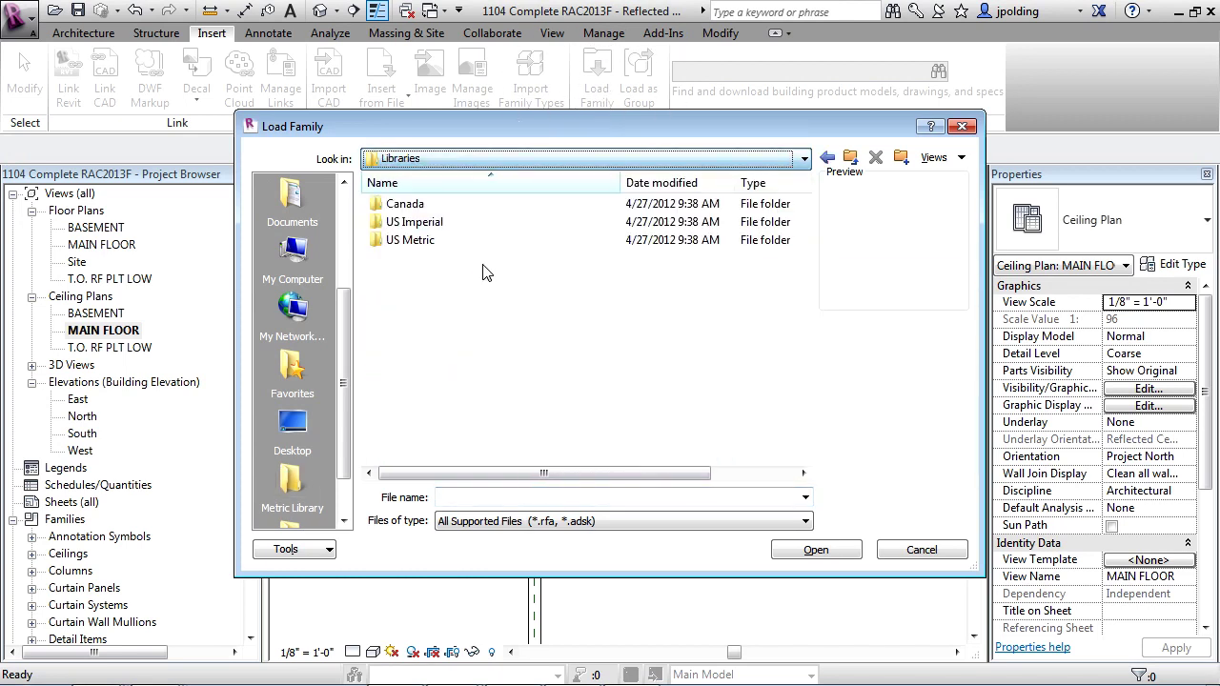
double_click(420, 223)
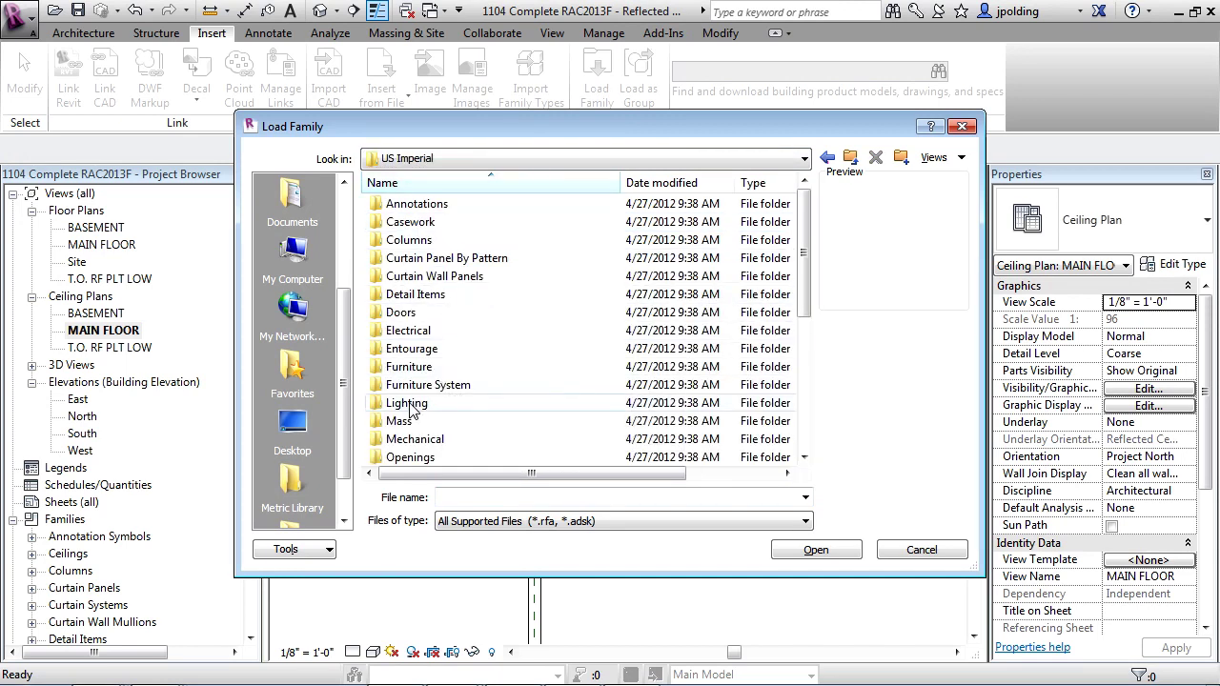
double_click(411, 404)
double_click(418, 205)
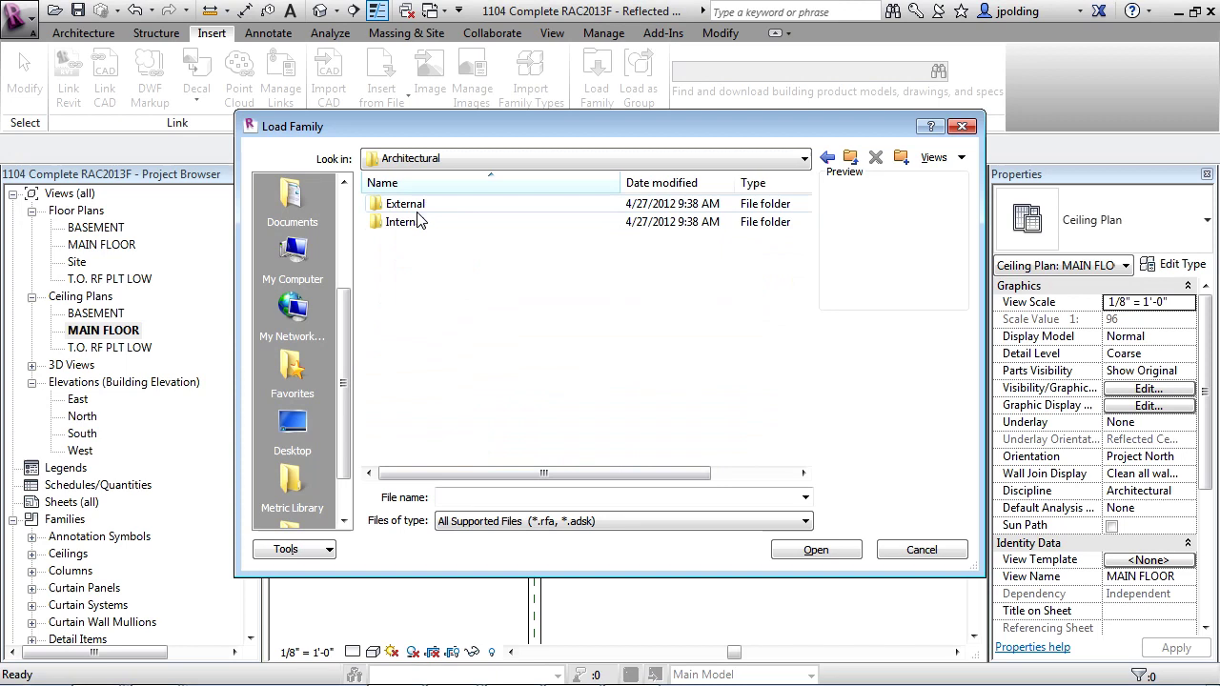
double_click(421, 222)
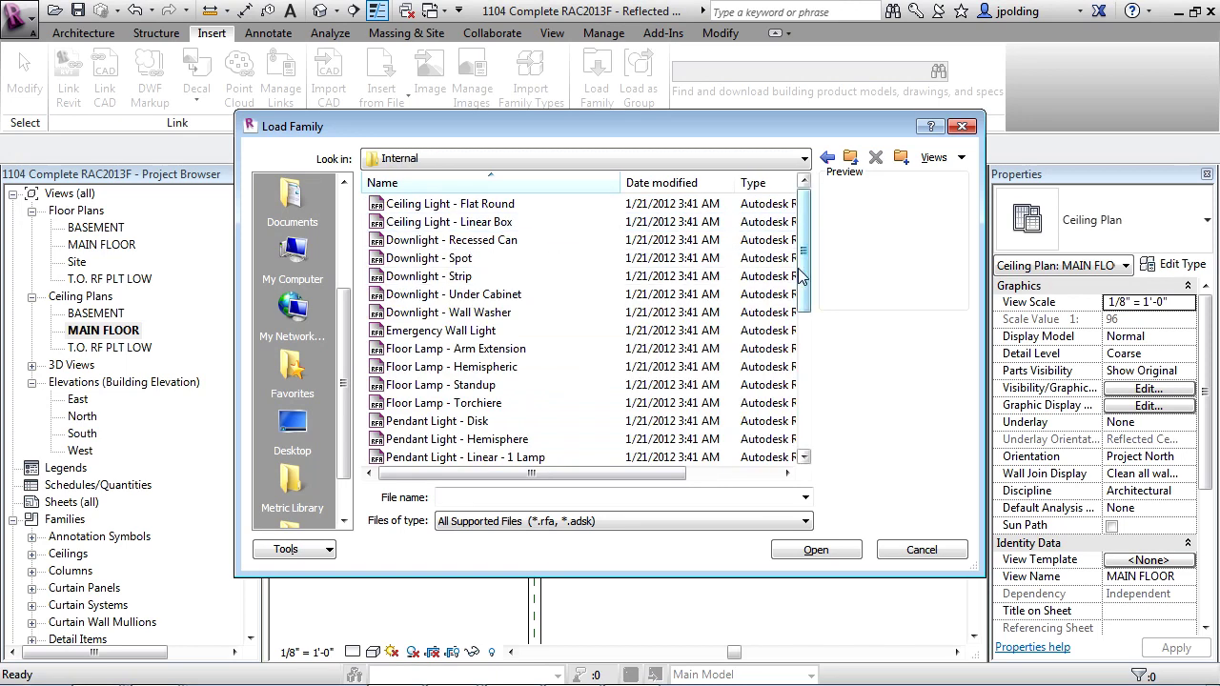
- Select Troffer Light - 2x2 Parabolic and Downlight - Recessed Can and load them
scroll(496, 362, "down", 5)
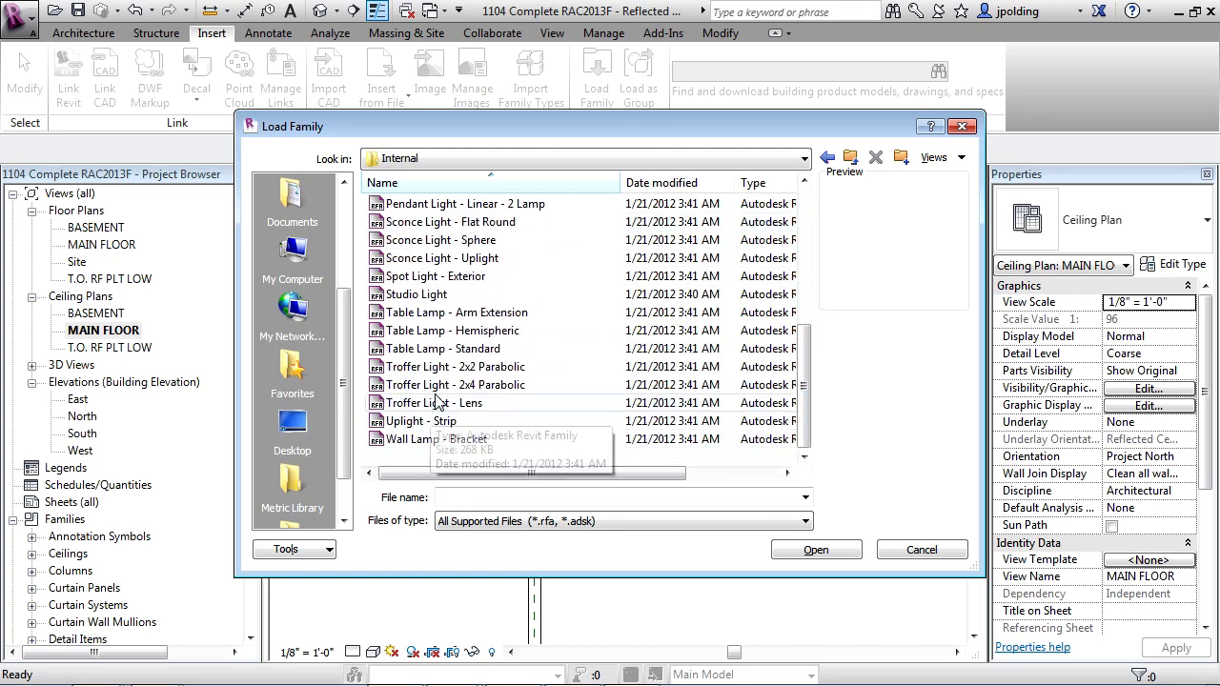
left_click(474, 368)
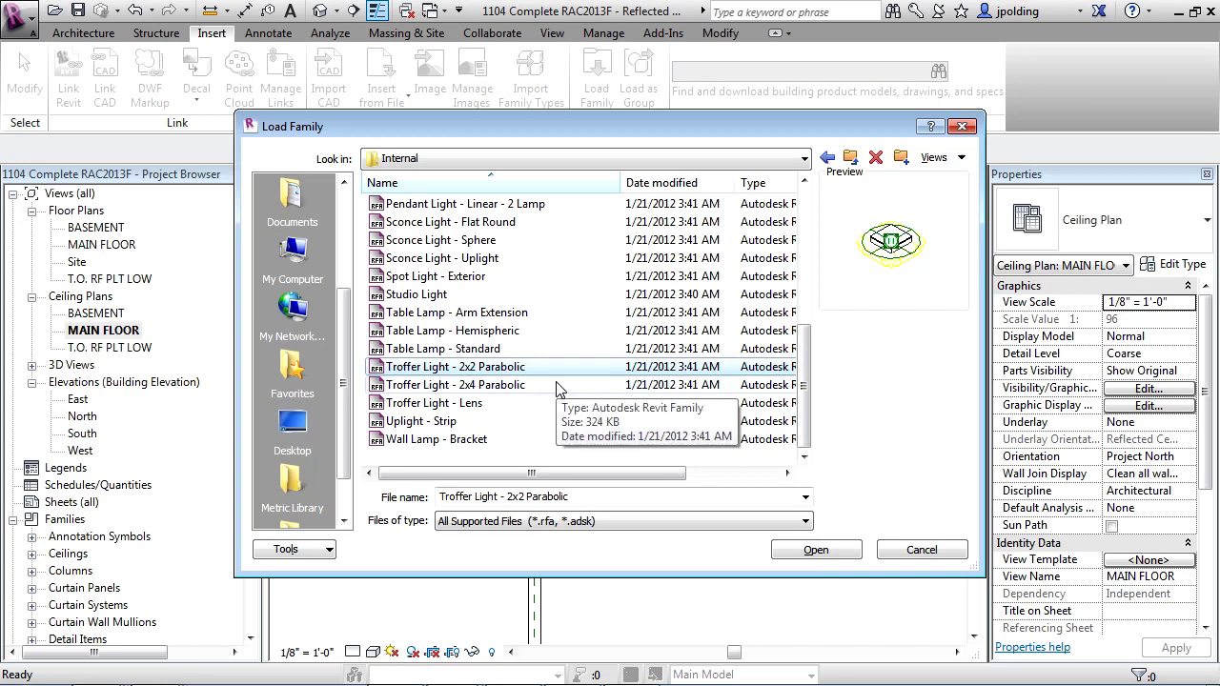
scroll(560, 299, "up", 5)
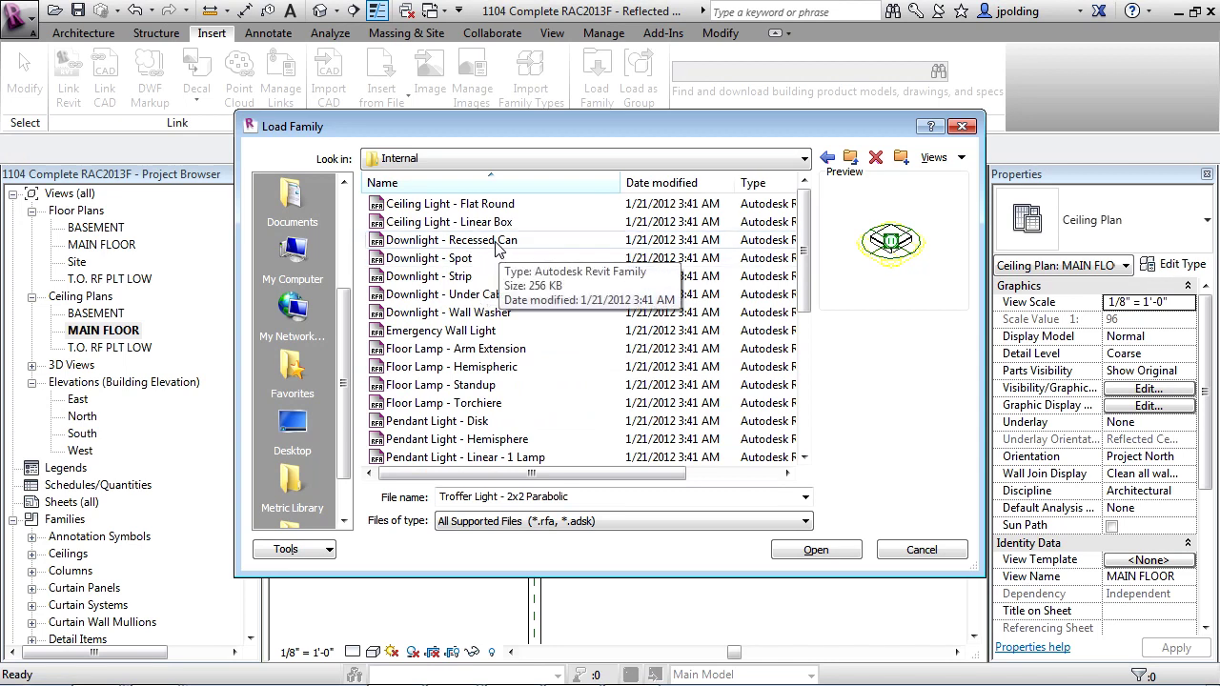
left_click(495, 246, "ctrl")
left_click_drag(803, 266, 786, 423)
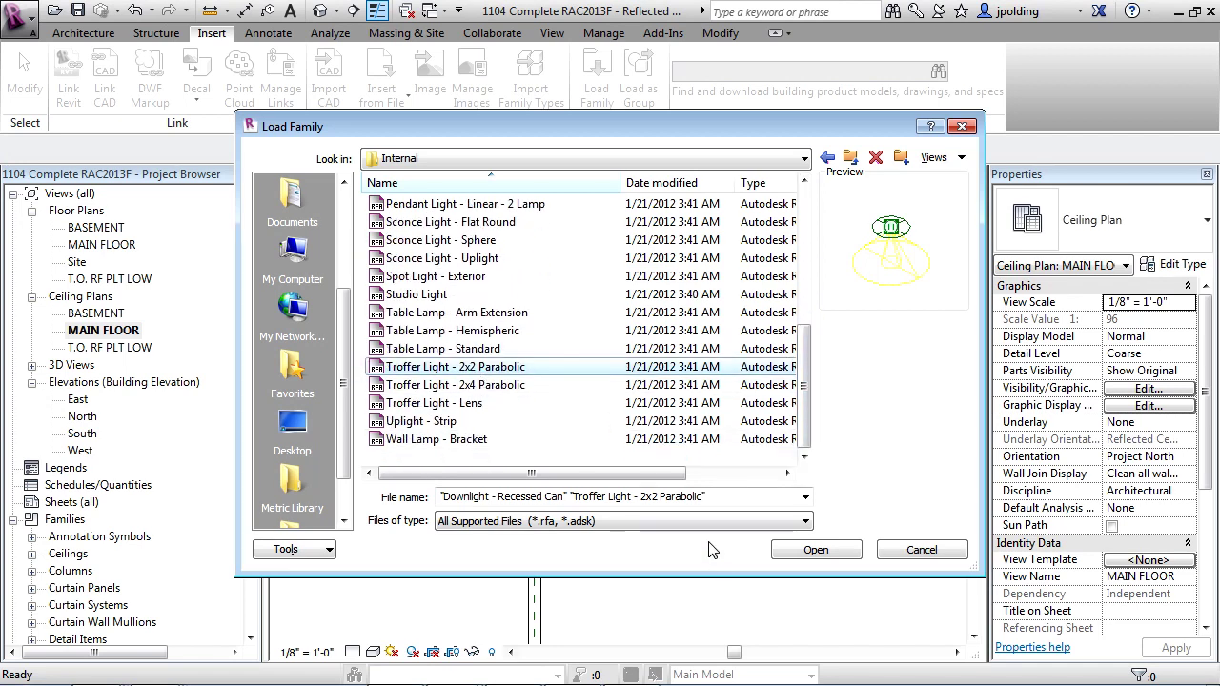
left_click(810, 550)
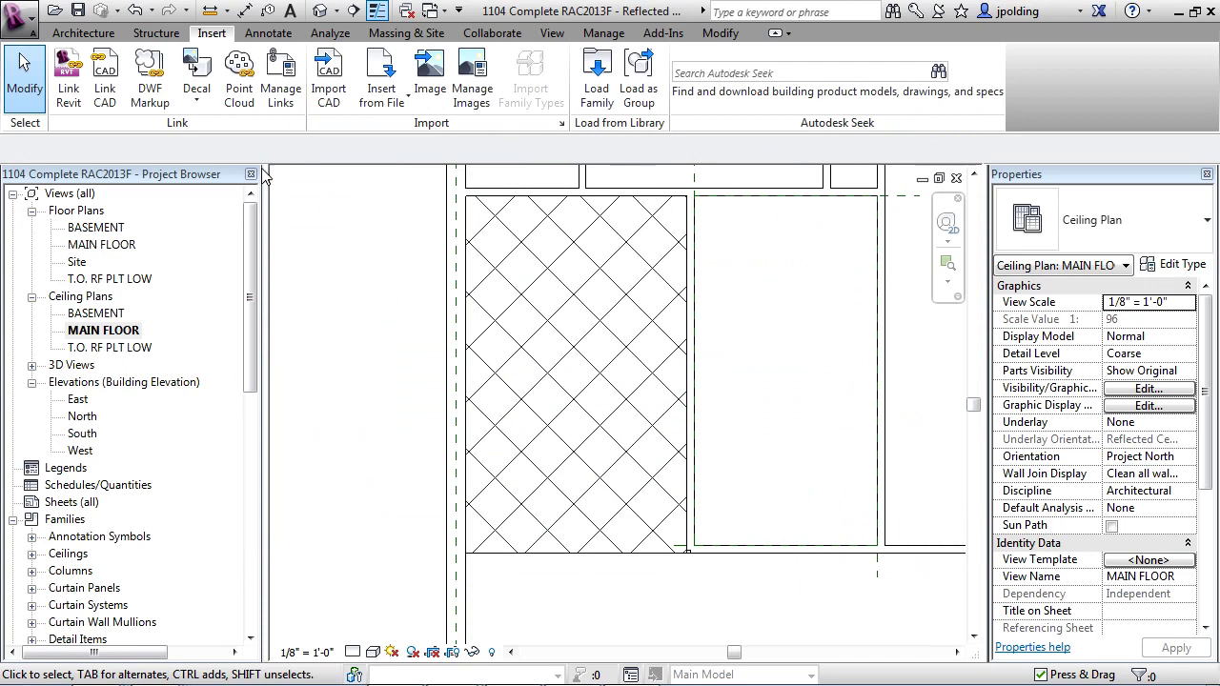
- Place a Troffer Light - 2x2 Parabolic 2'x2'(2 Lamp) - 120V on the ceiling grid
left_click(65, 35)
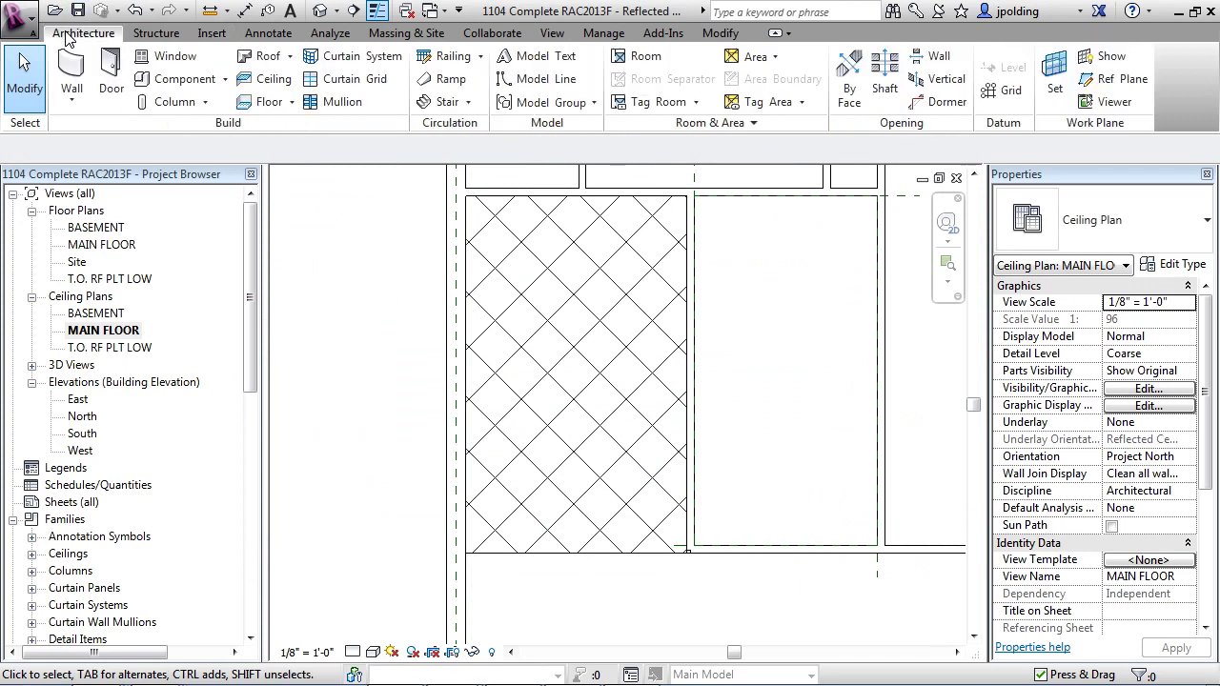
left_click(181, 80)
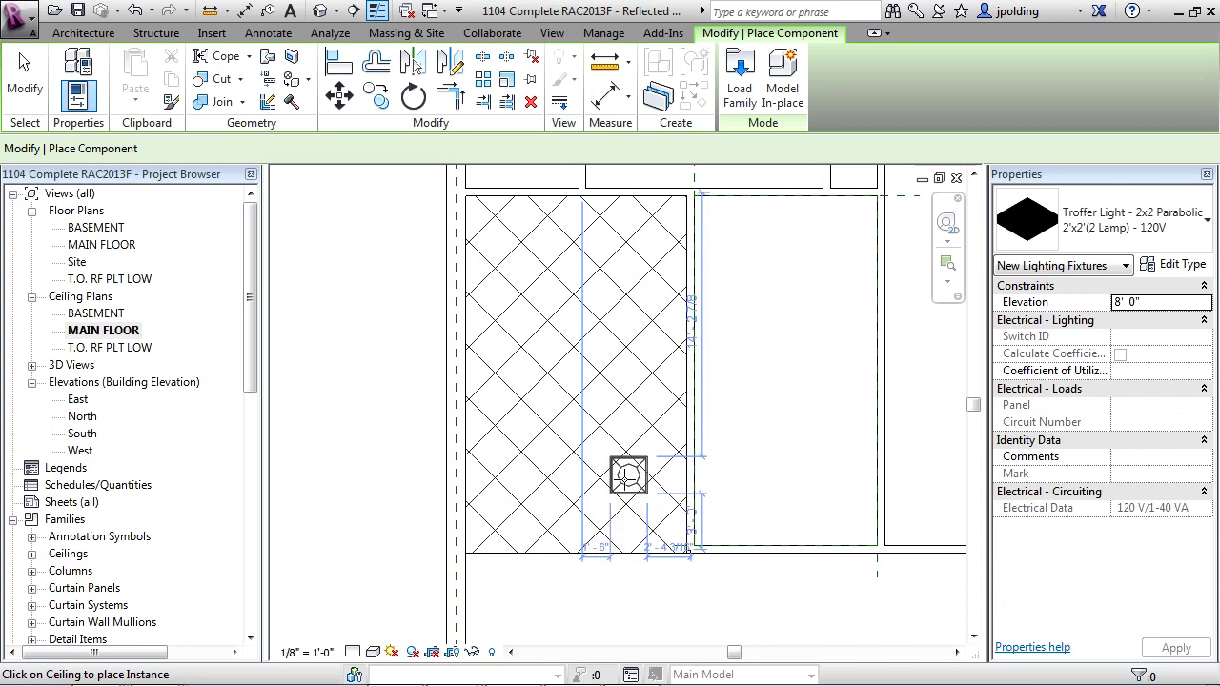
scroll(631, 481, "up", 2)
left_click(570, 427)
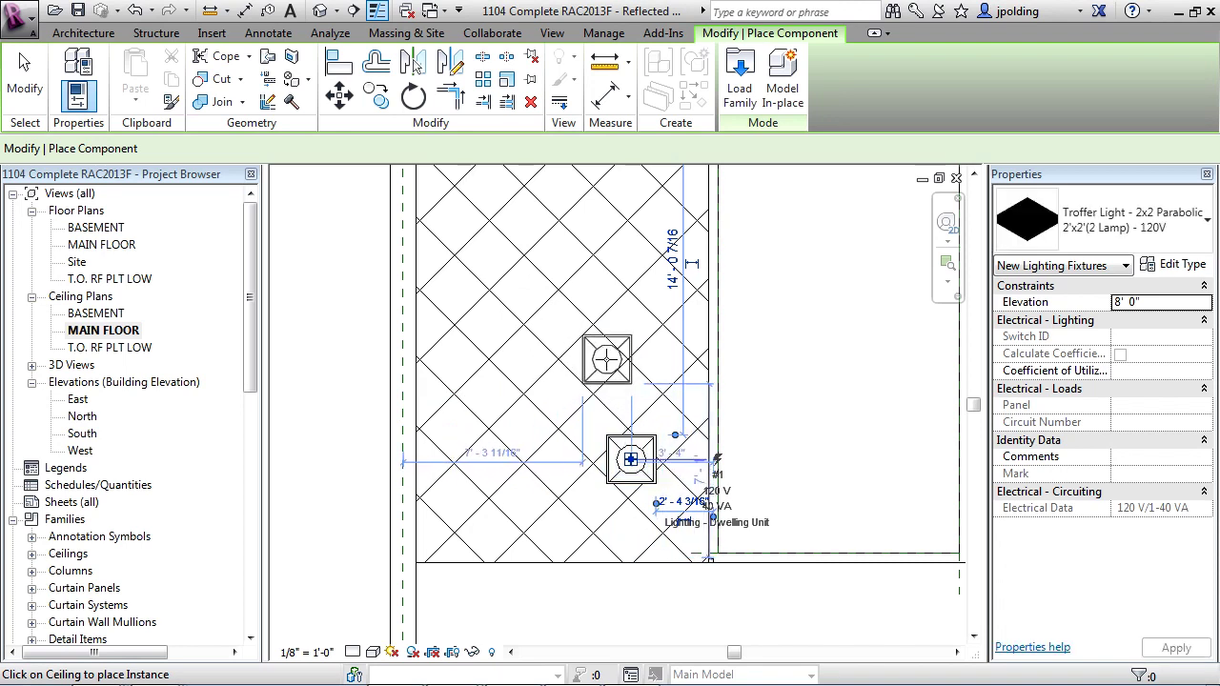
- Finish placing the troffer and exit the Component tool
left_click(604, 358)
key("Escape")
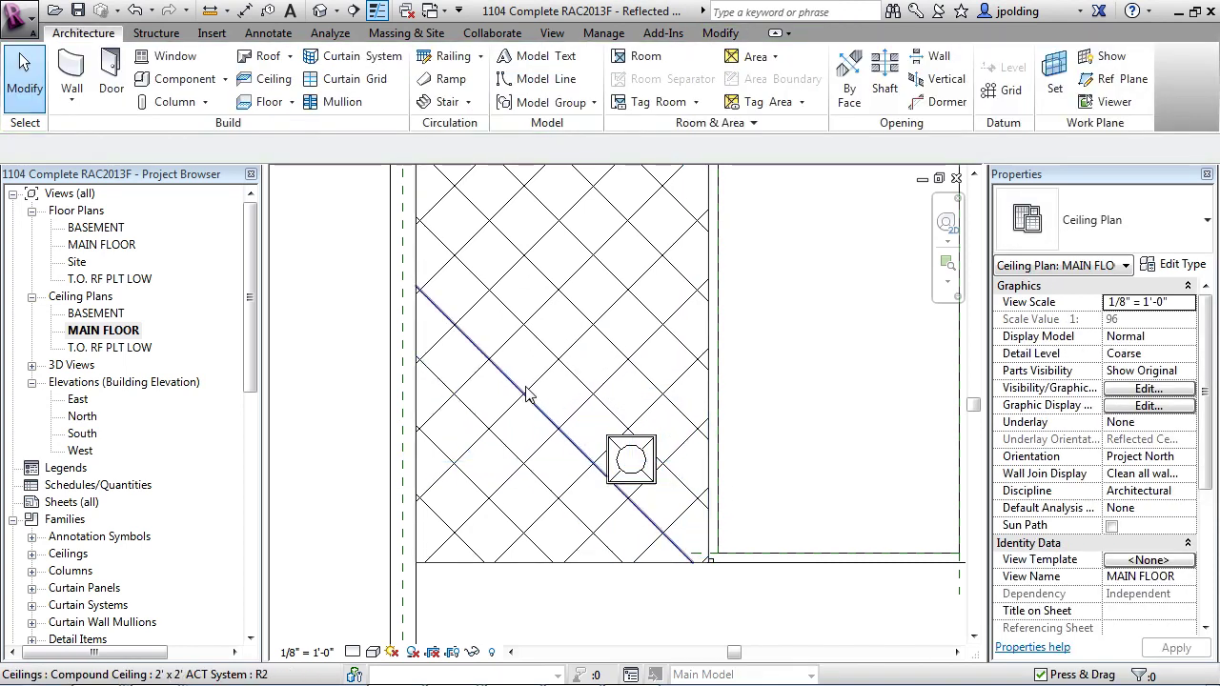
scroll(648, 491, "up", 3)
scroll(691, 492, "up", 1)
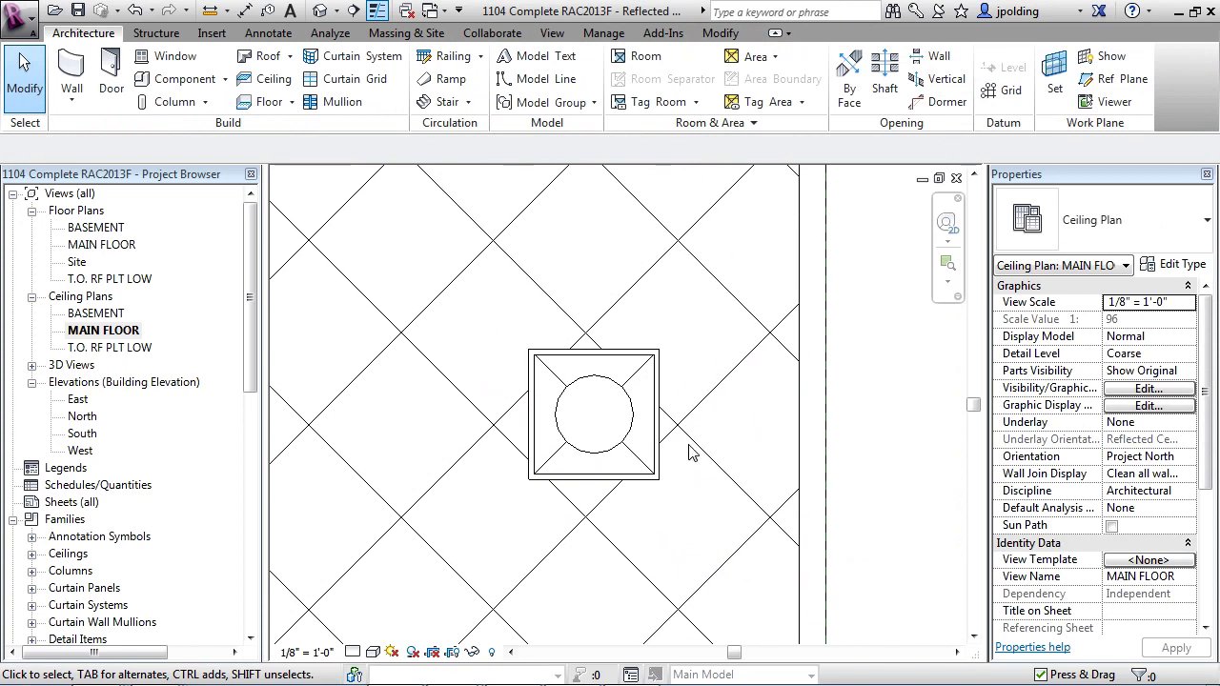
- Align the troffer to a diagonal ceiling grid line, turning it 45°
left_click(713, 35)
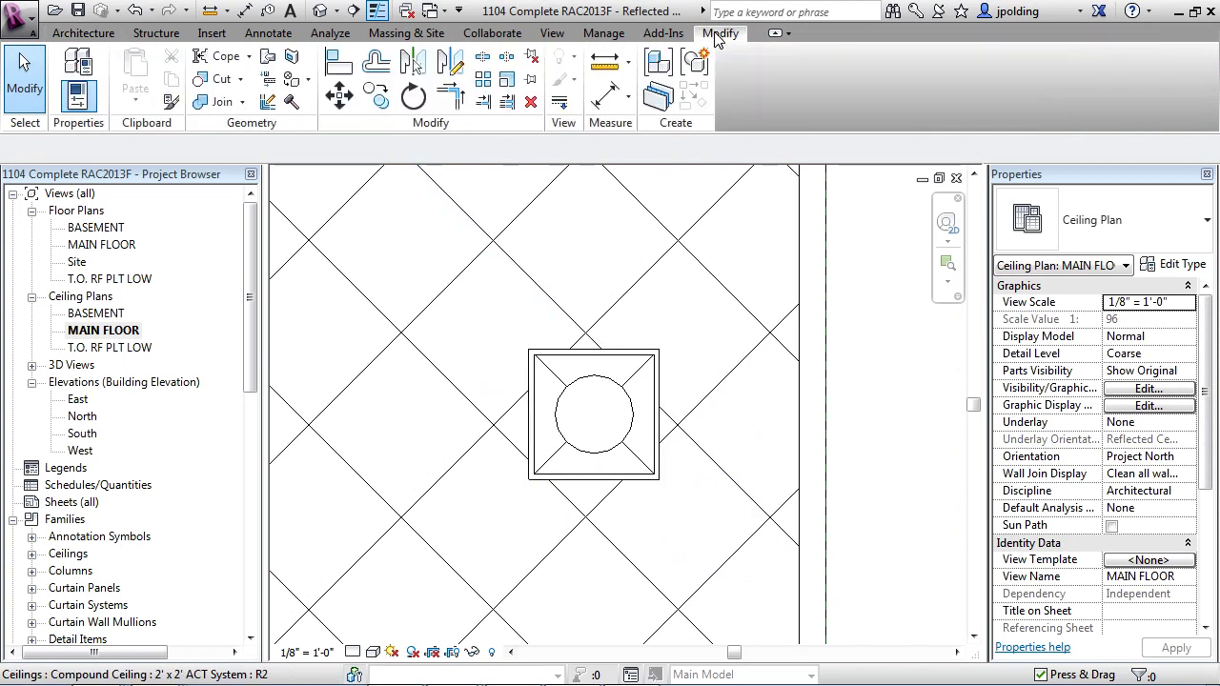
left_click(336, 72)
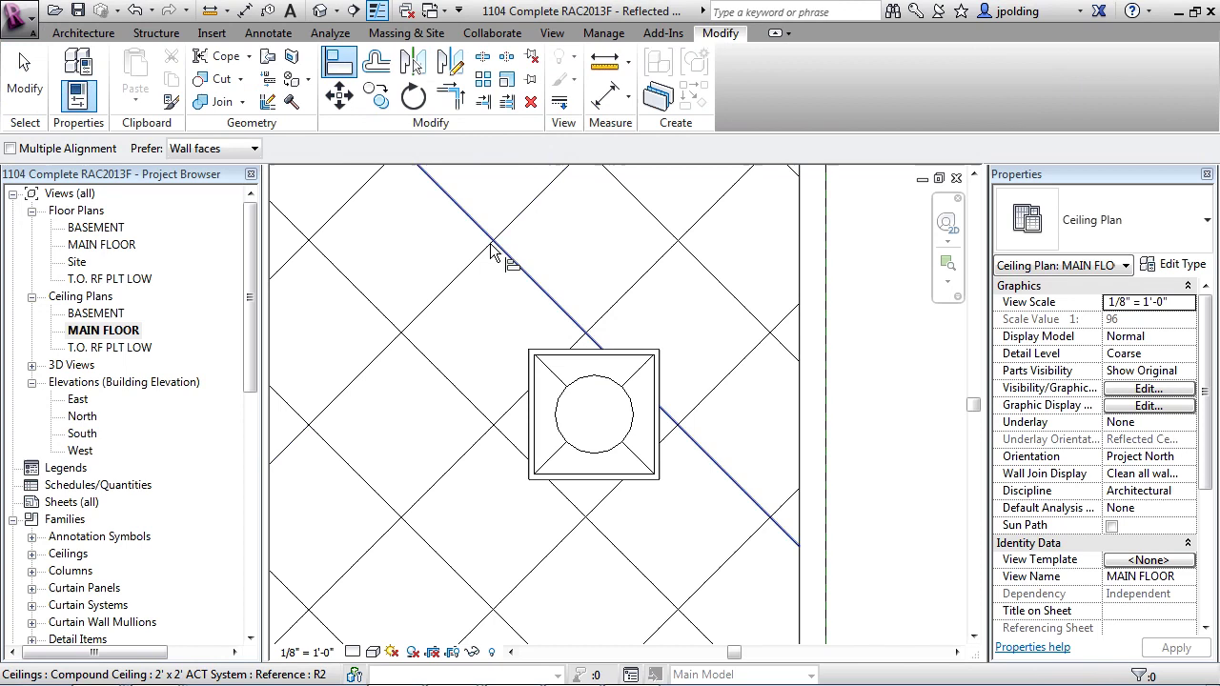
left_click(511, 263)
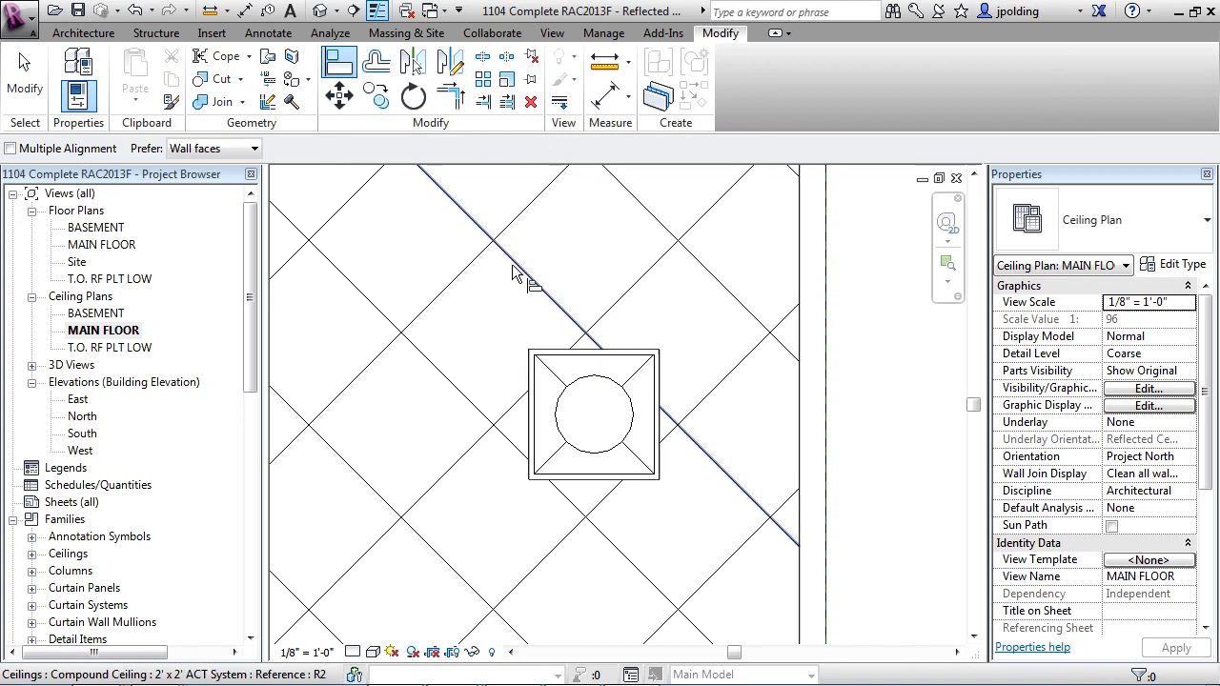
left_click(555, 353)
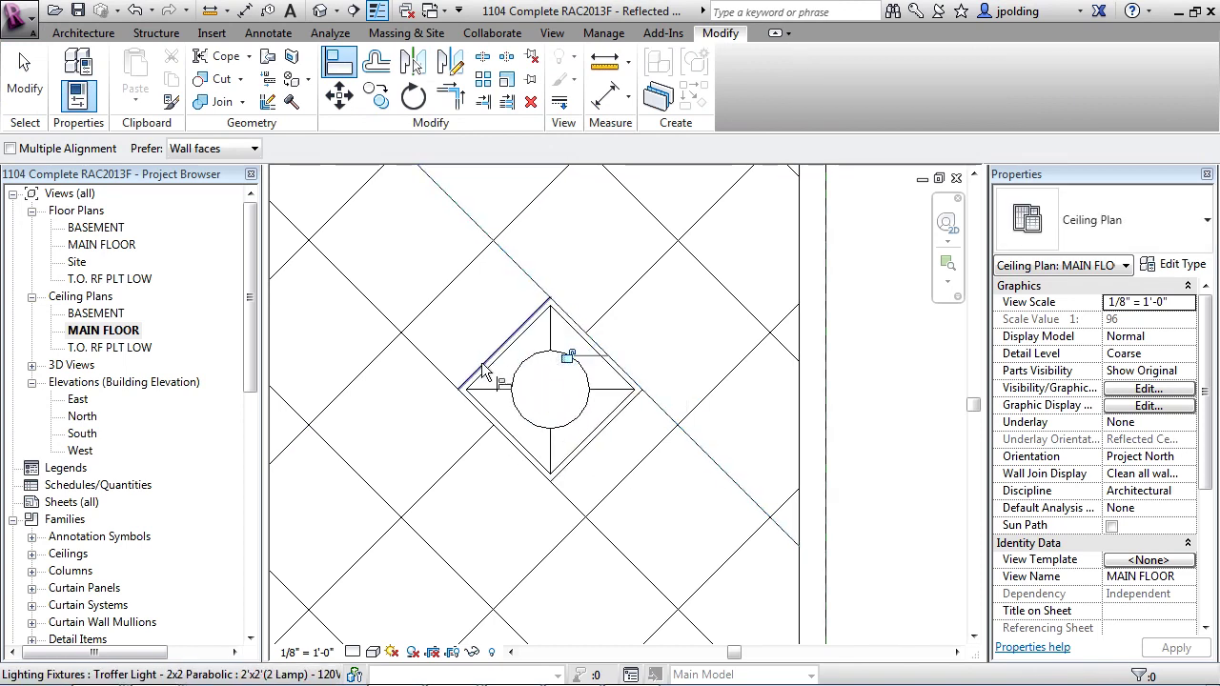
scroll(459, 330, "down", 3)
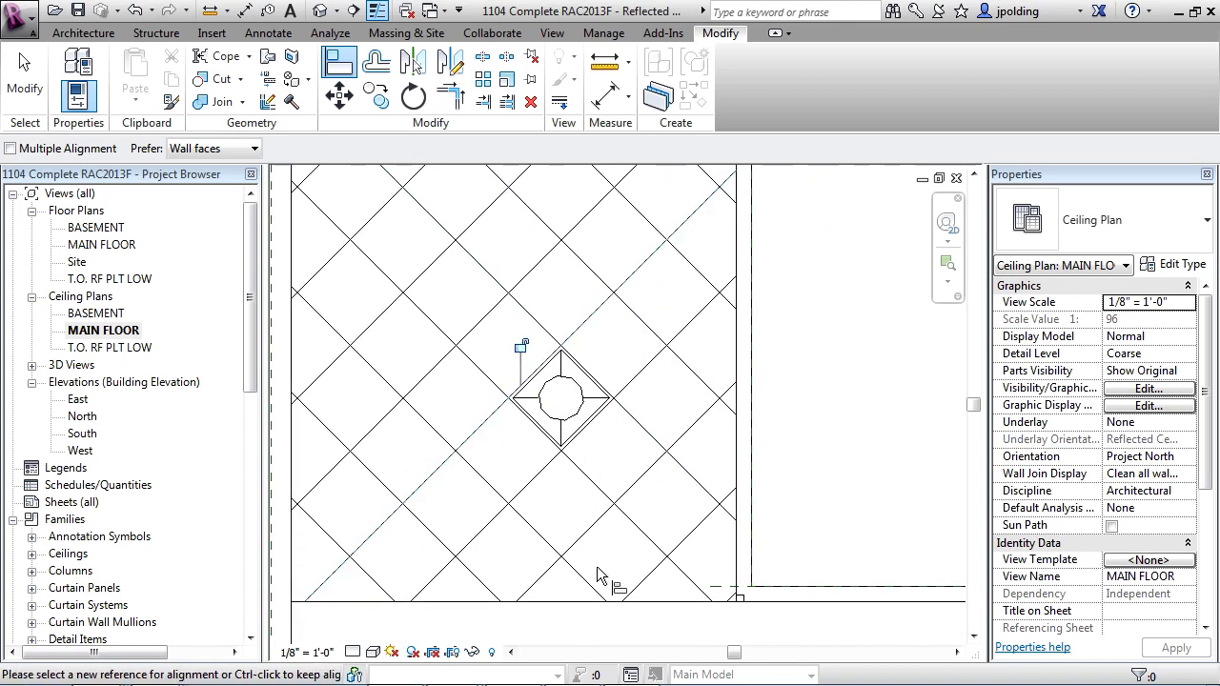
scroll(596, 566, "down", 1)
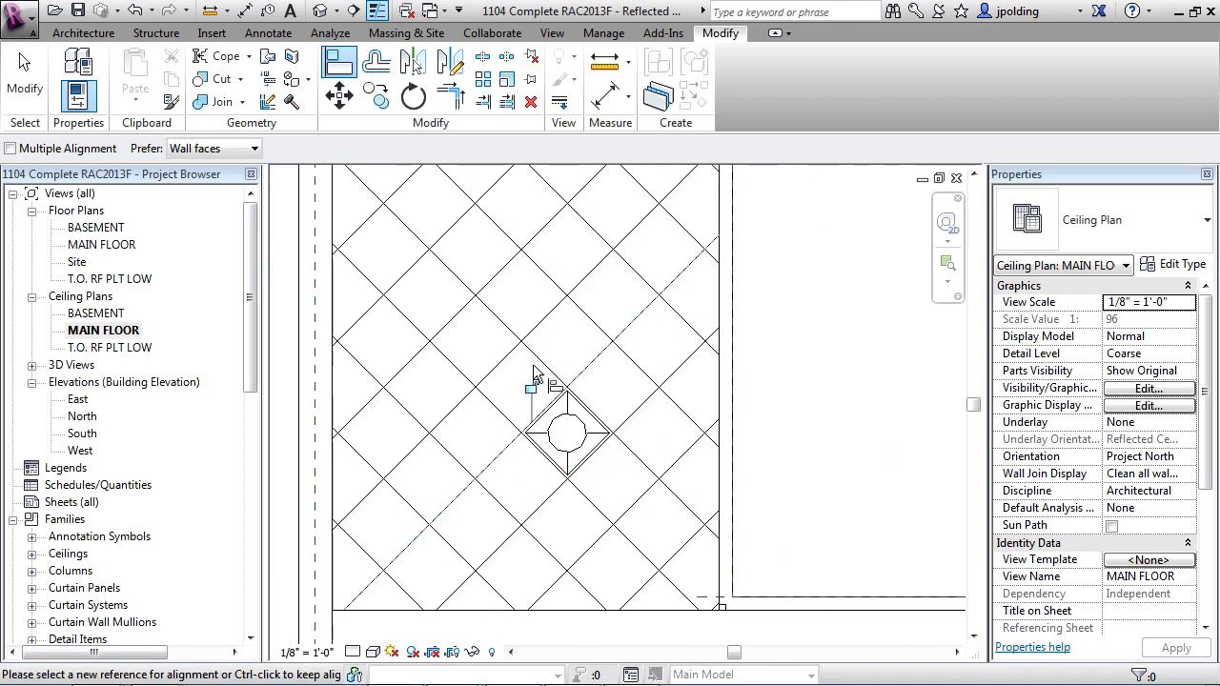
- Start copying the troffer, then cancel the attempt
left_click(381, 106)
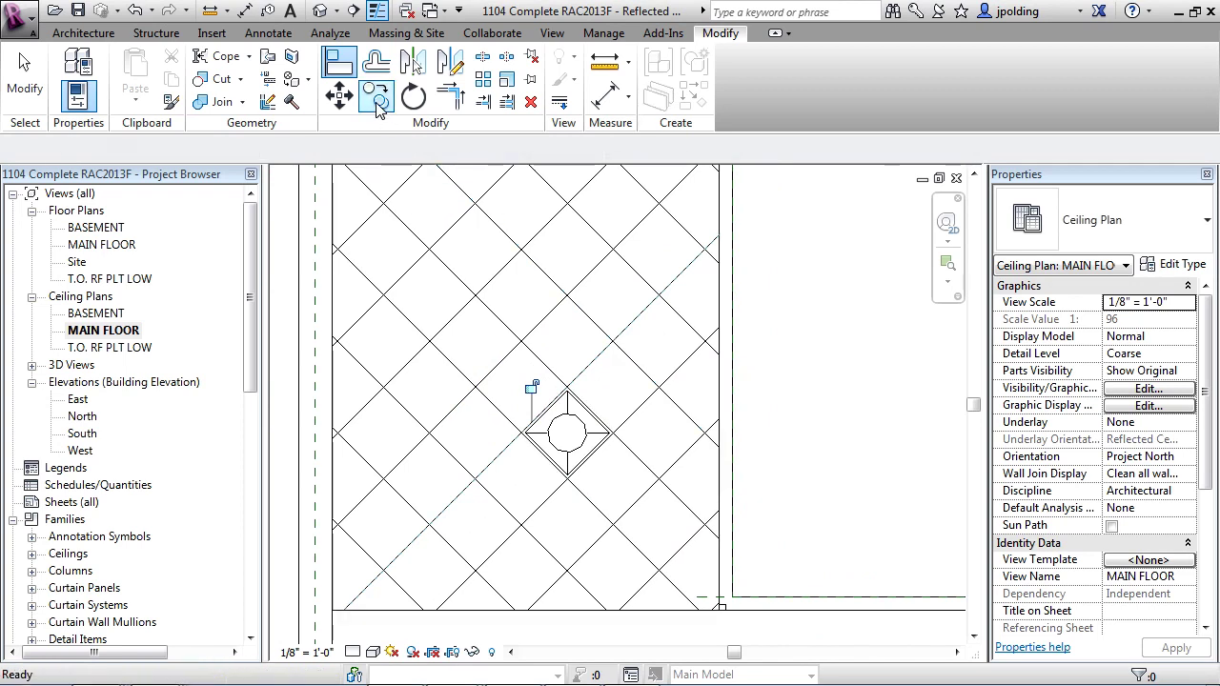
left_click(562, 420)
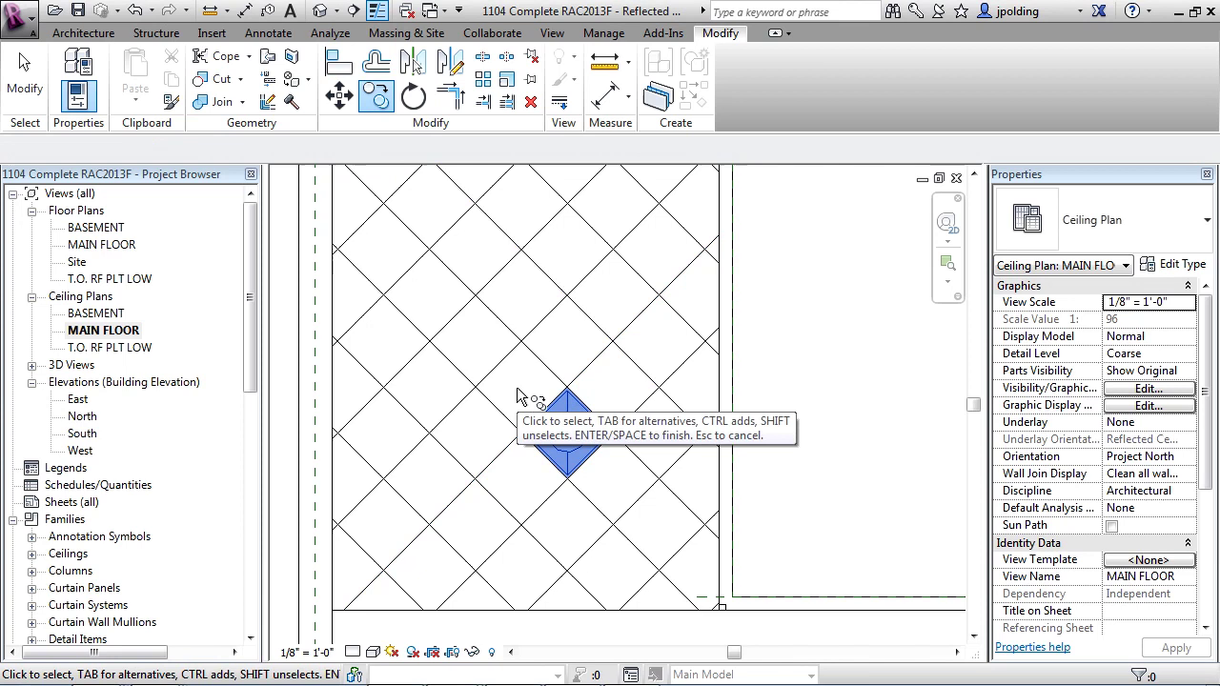
key("Return")
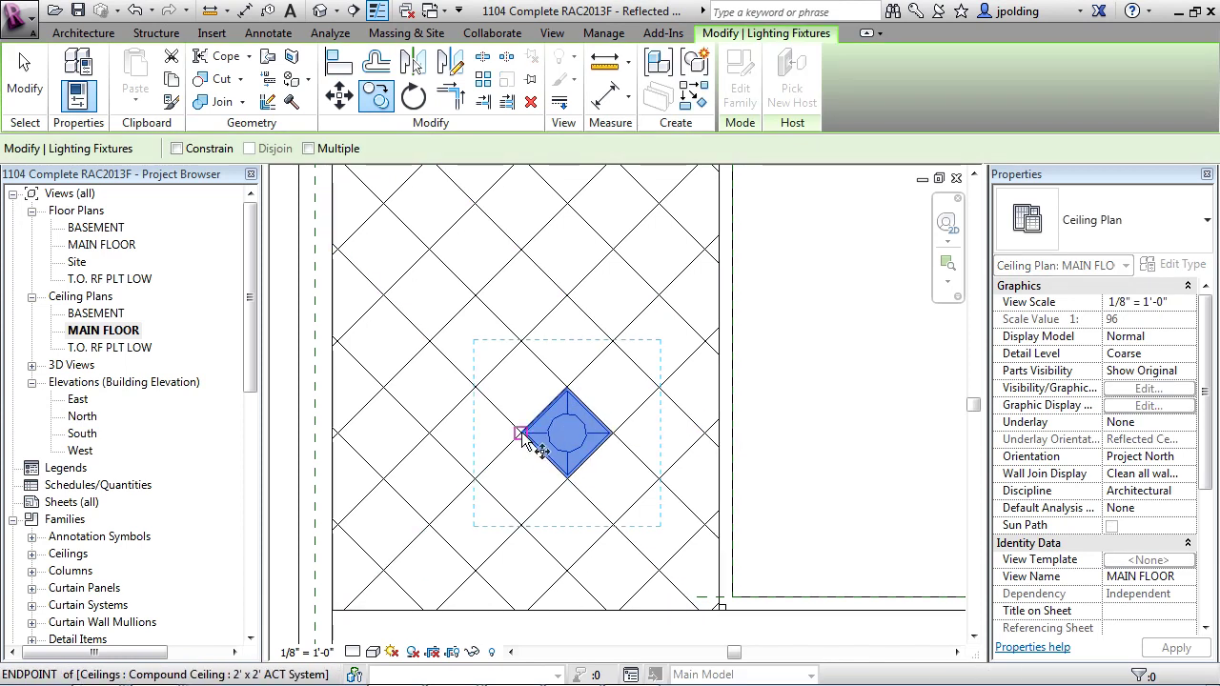
scroll(540, 515, "down", 1)
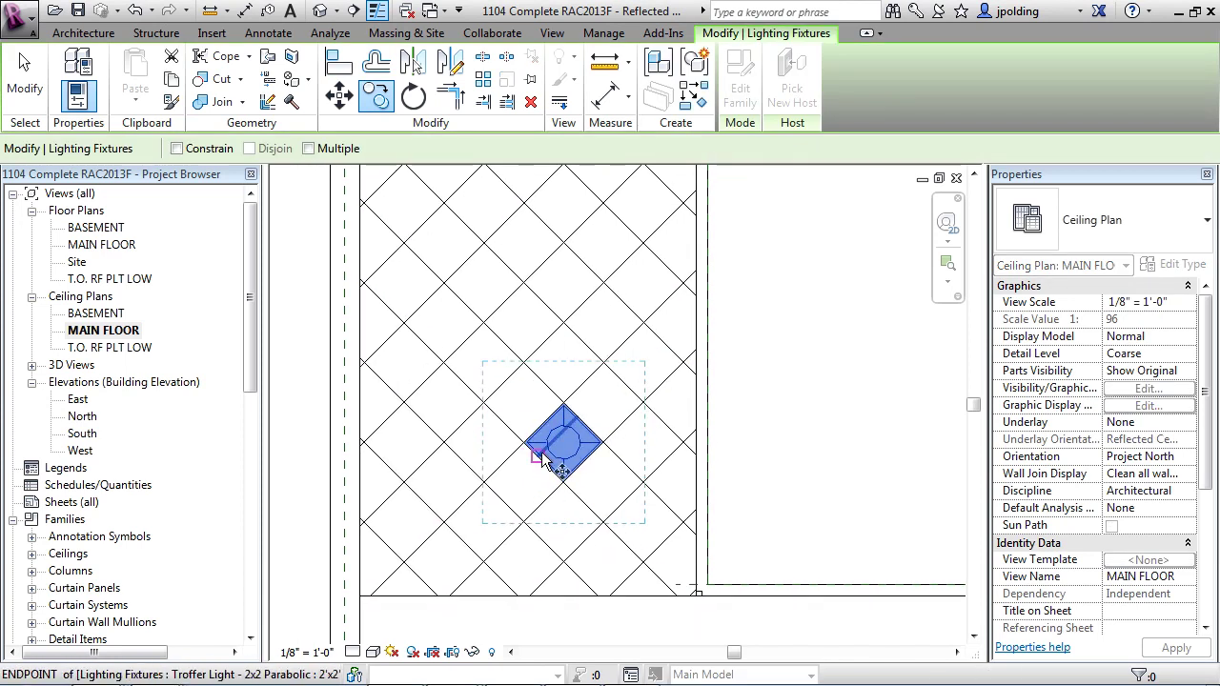
key("Escape")
- Copy the rotated troffer from its bottom corner to one tile diagonally above
left_click(551, 435)
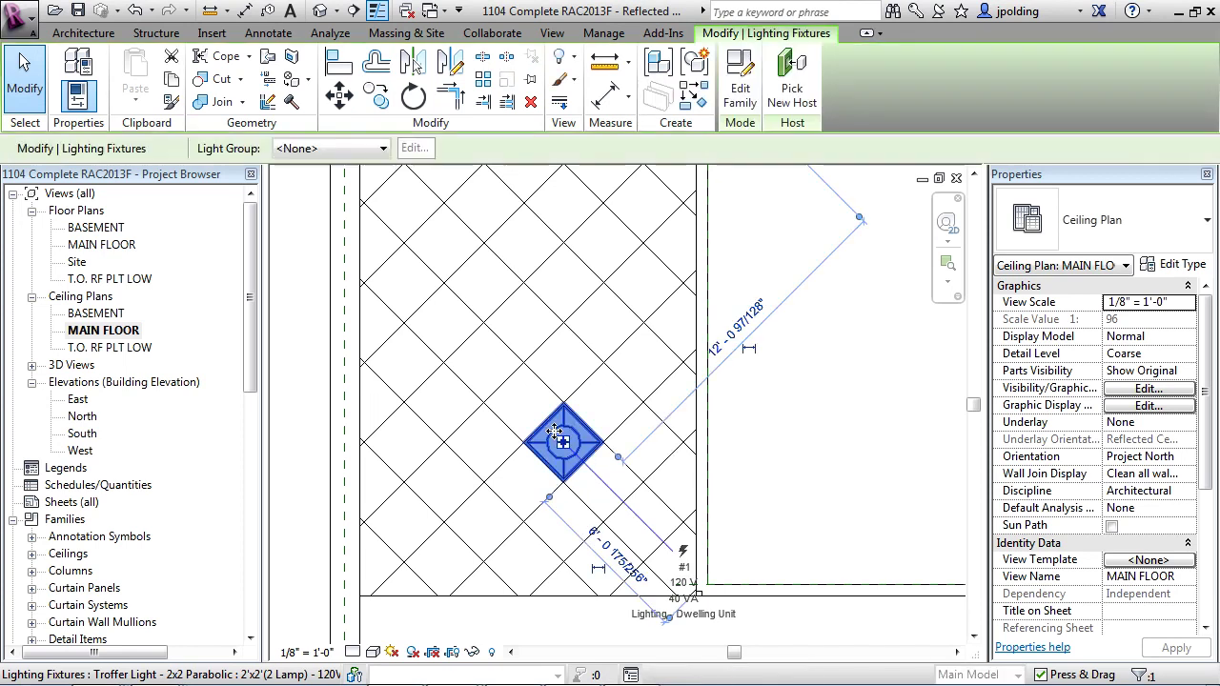
left_click(376, 97)
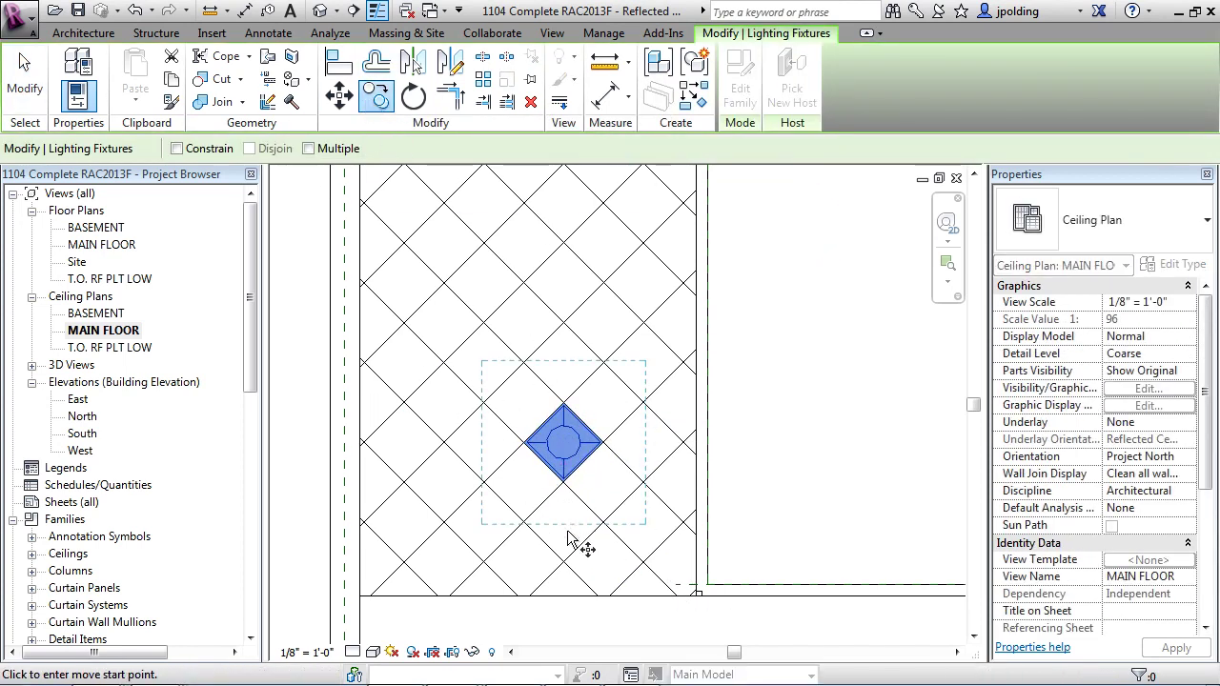
scroll(570, 539, "down", 1)
scroll(572, 498, "up", 3)
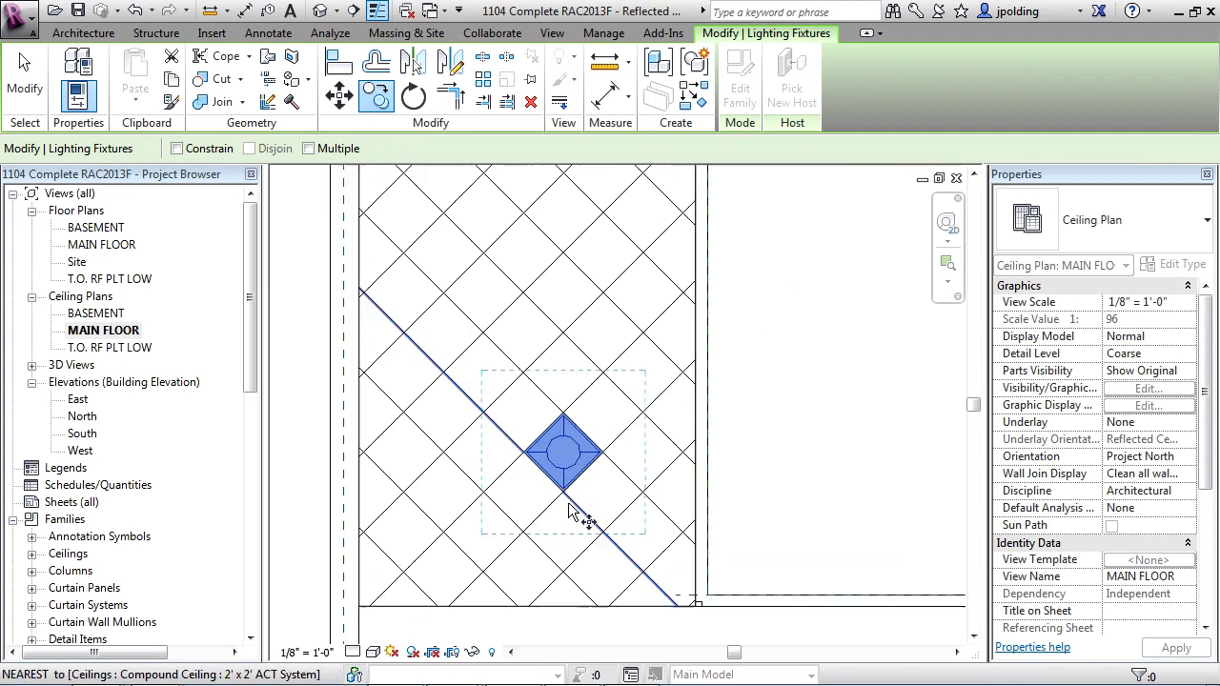
left_click(562, 491)
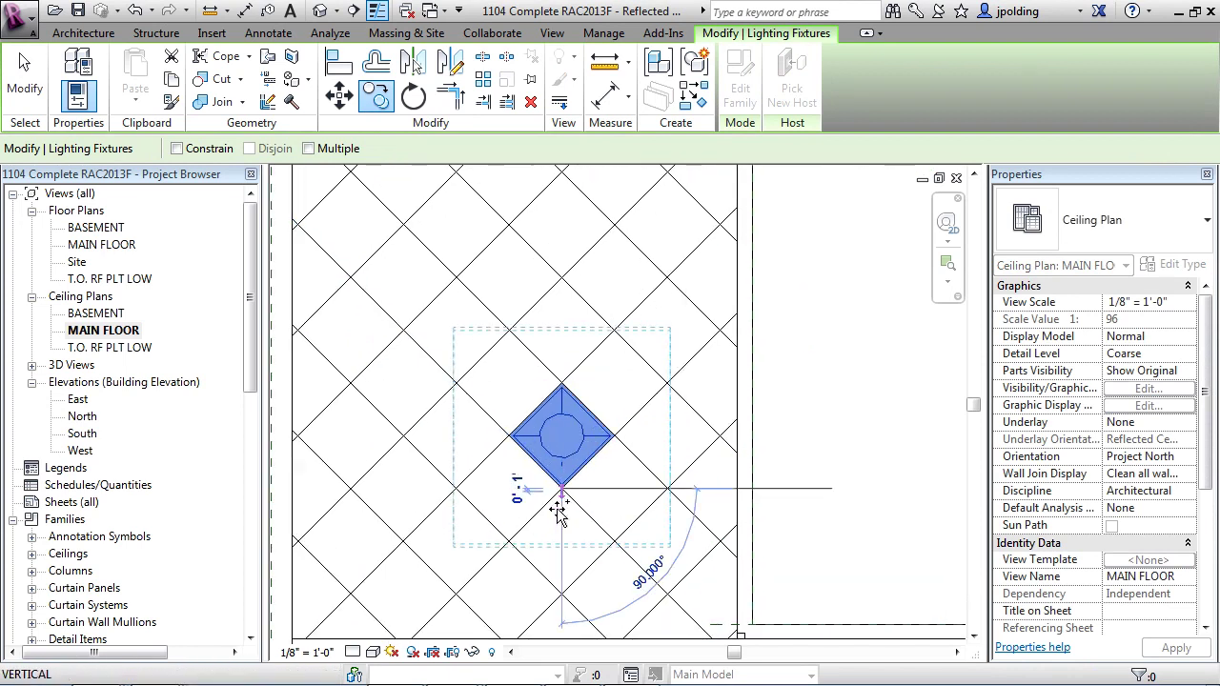
scroll(560, 501, "down", 1)
left_click(559, 335)
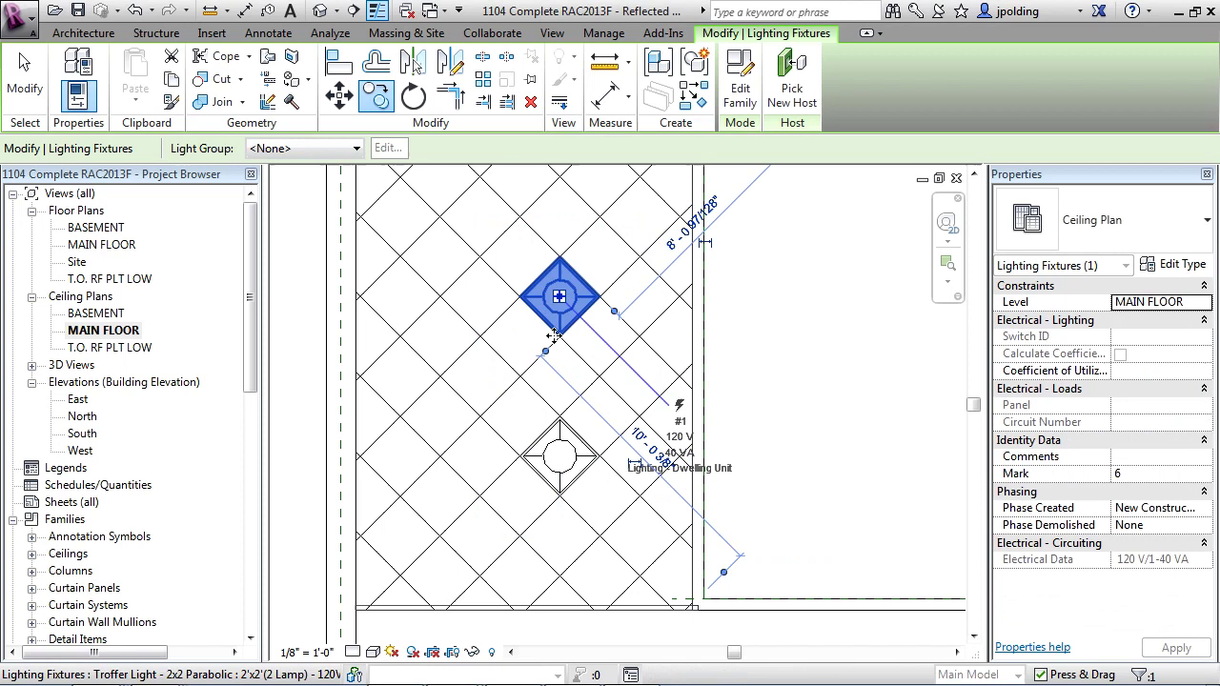
middle_click_drag(559, 336, 515, 448)
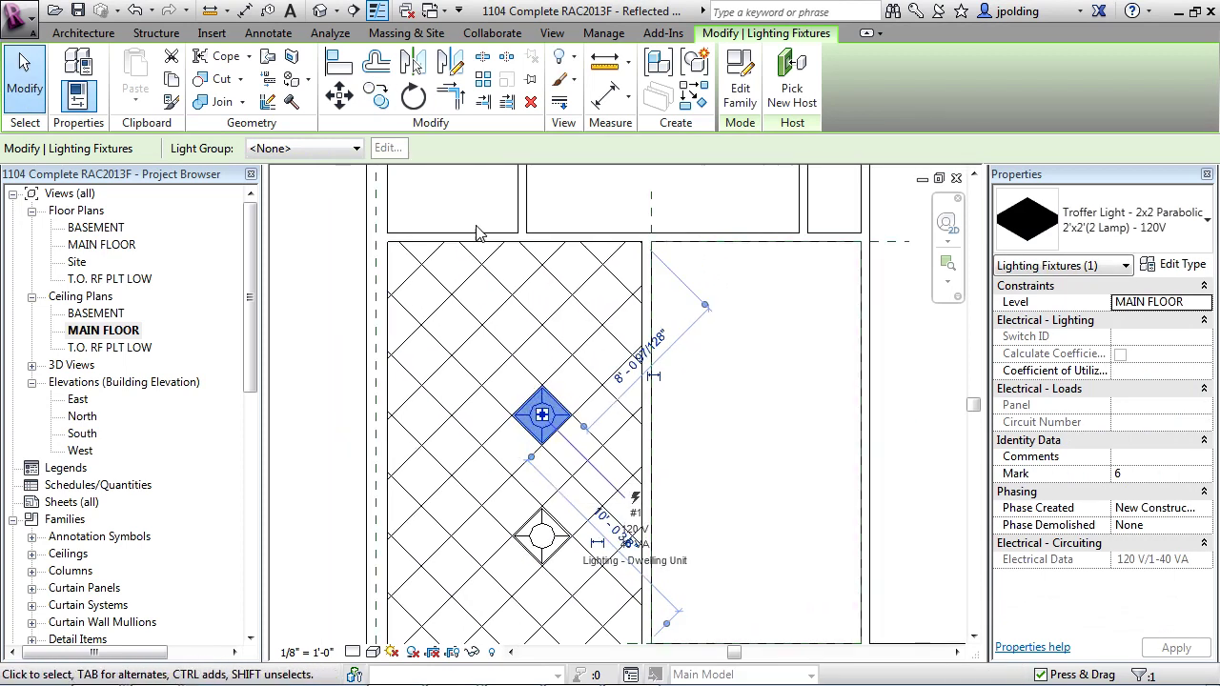
- Copy the troffer with Multiple on to three grid spots, dismissing the outside-host warning
left_click(380, 98)
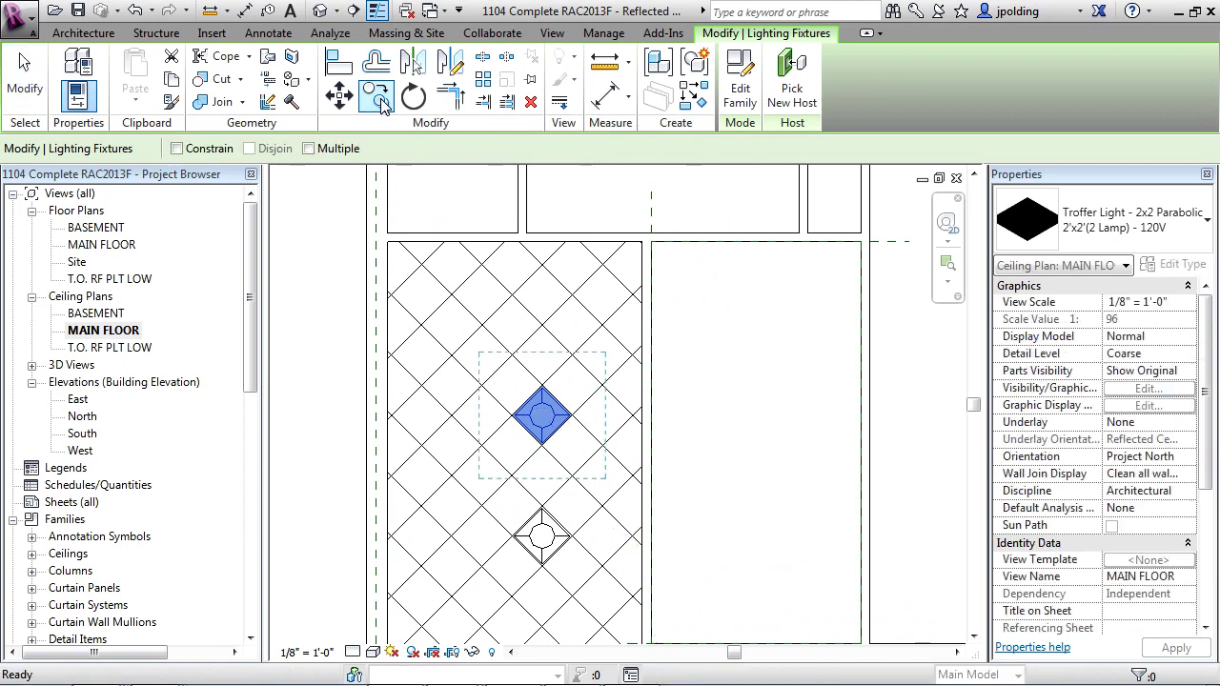
left_click(308, 149)
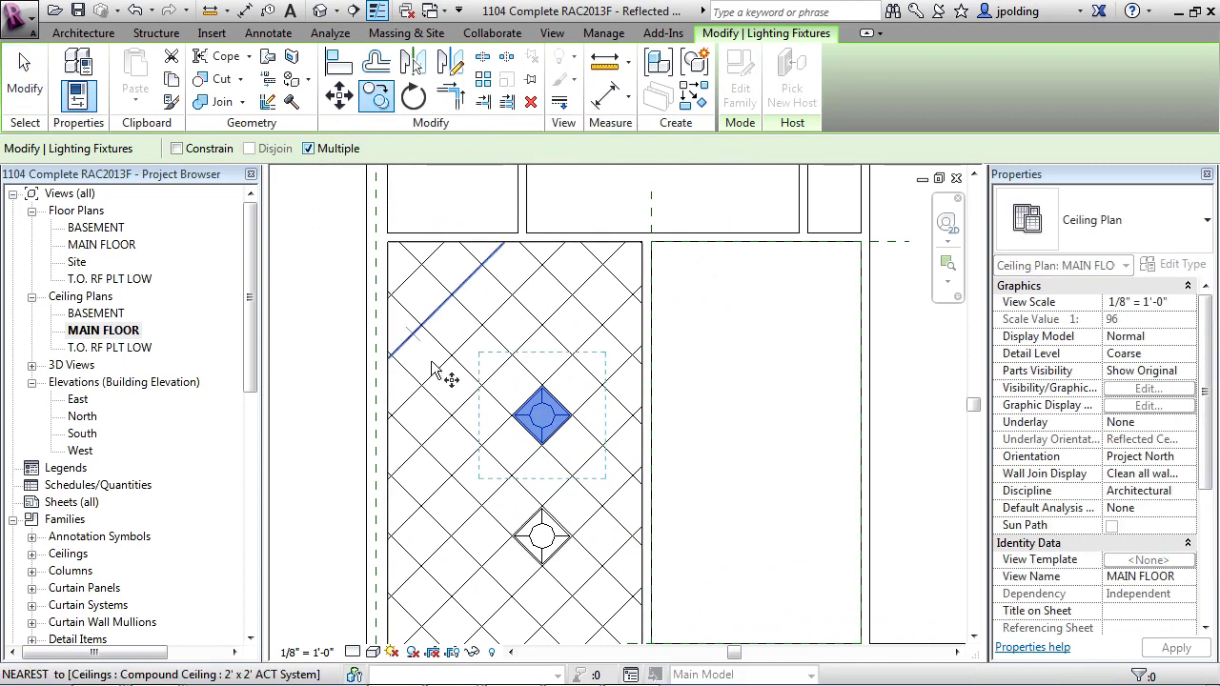
left_click(542, 445)
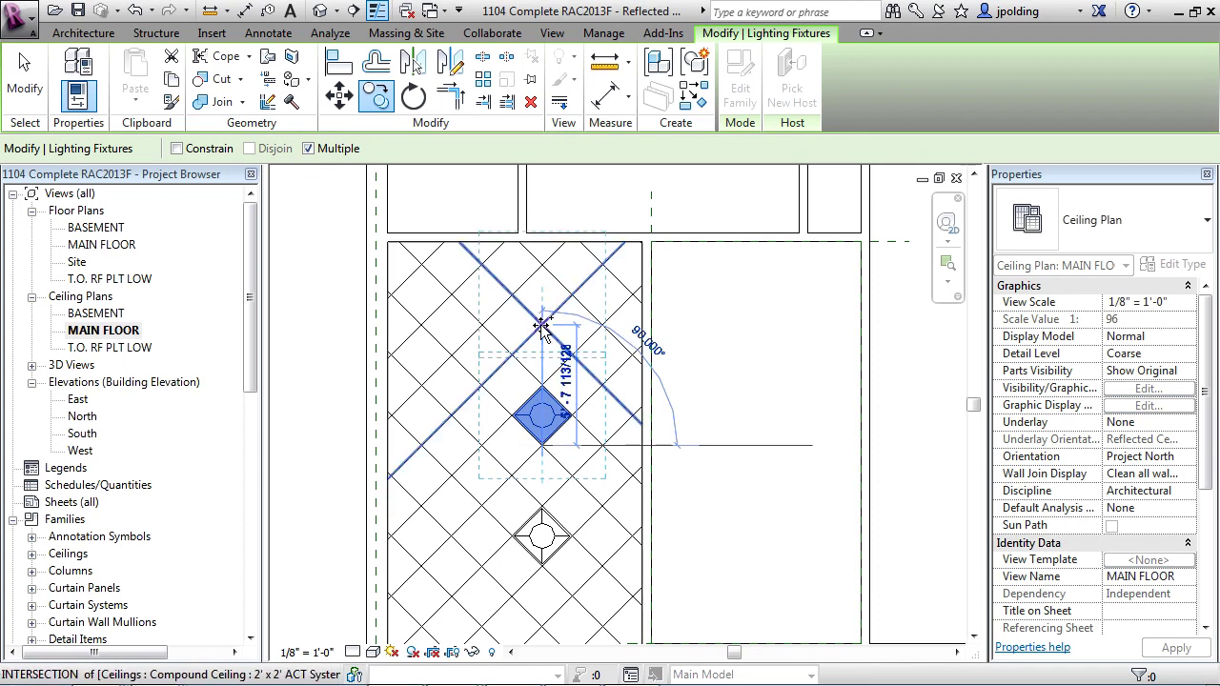
left_click(448, 414)
left_click(452, 532)
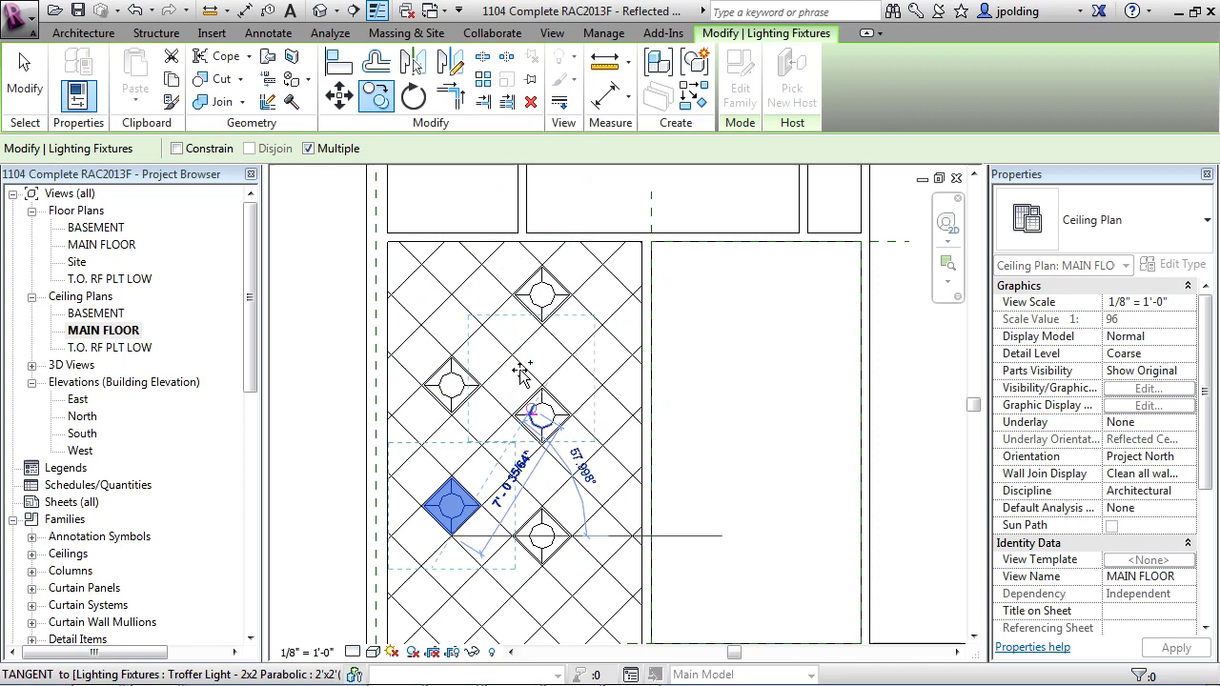
scroll(527, 229, "down", 1)
middle_click_drag(527, 229, 521, 326)
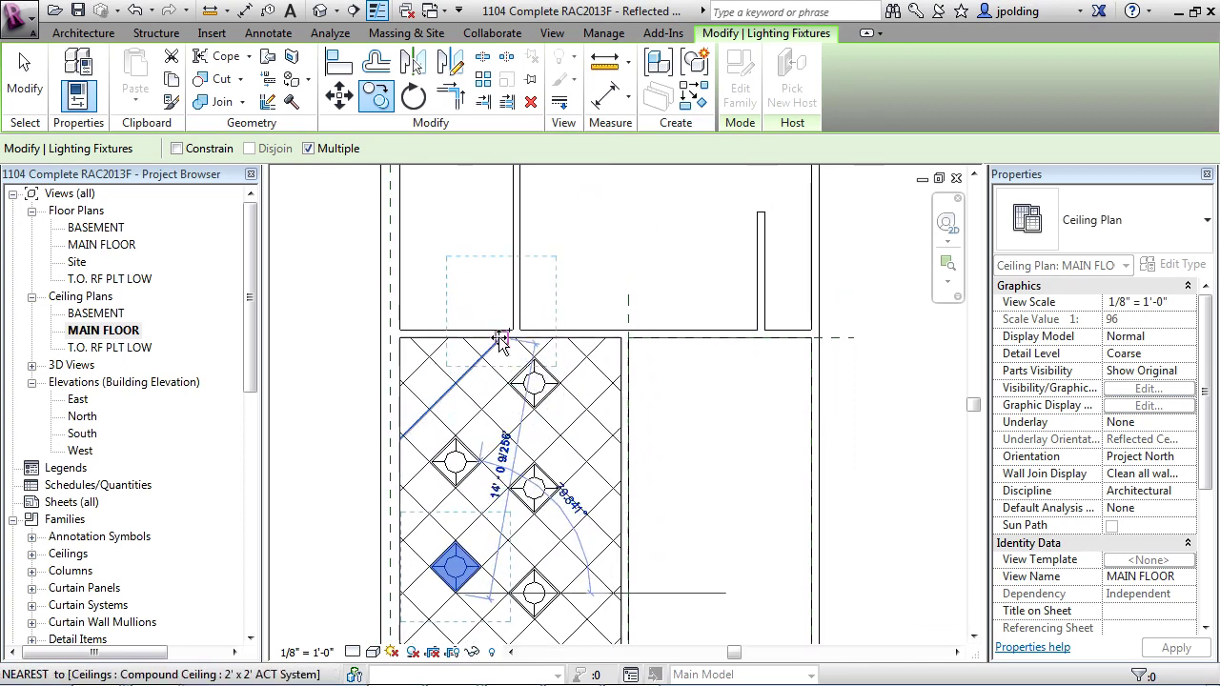
left_click(467, 266)
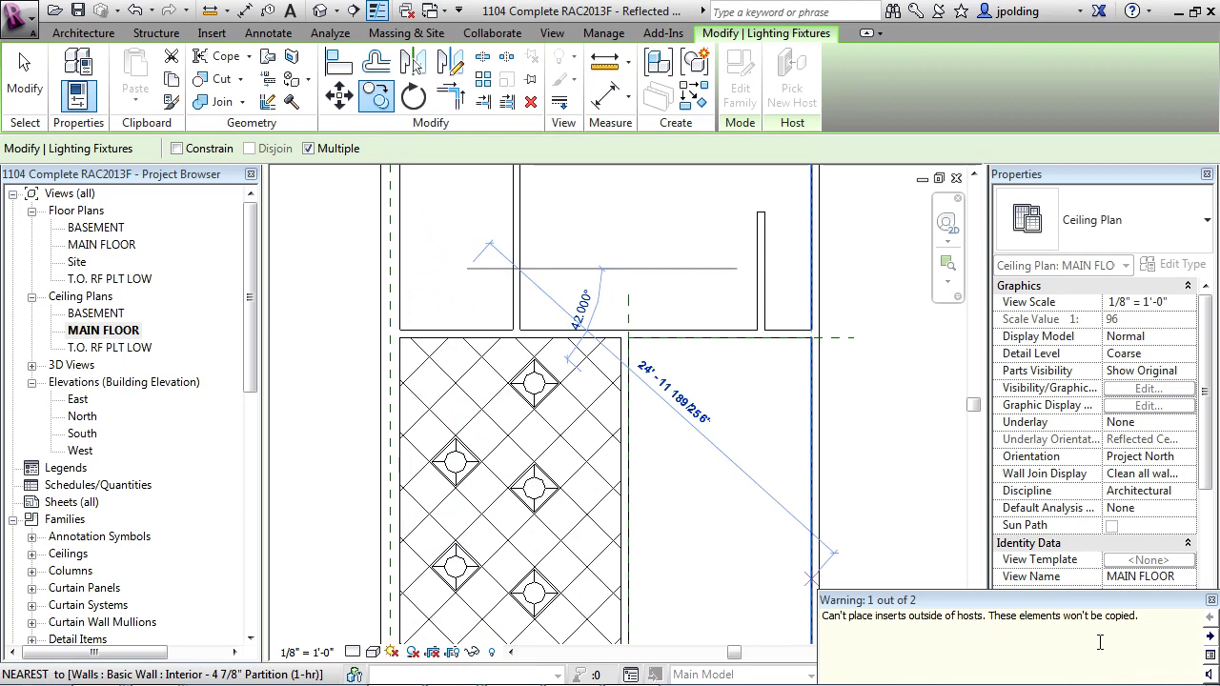
left_click(1210, 601)
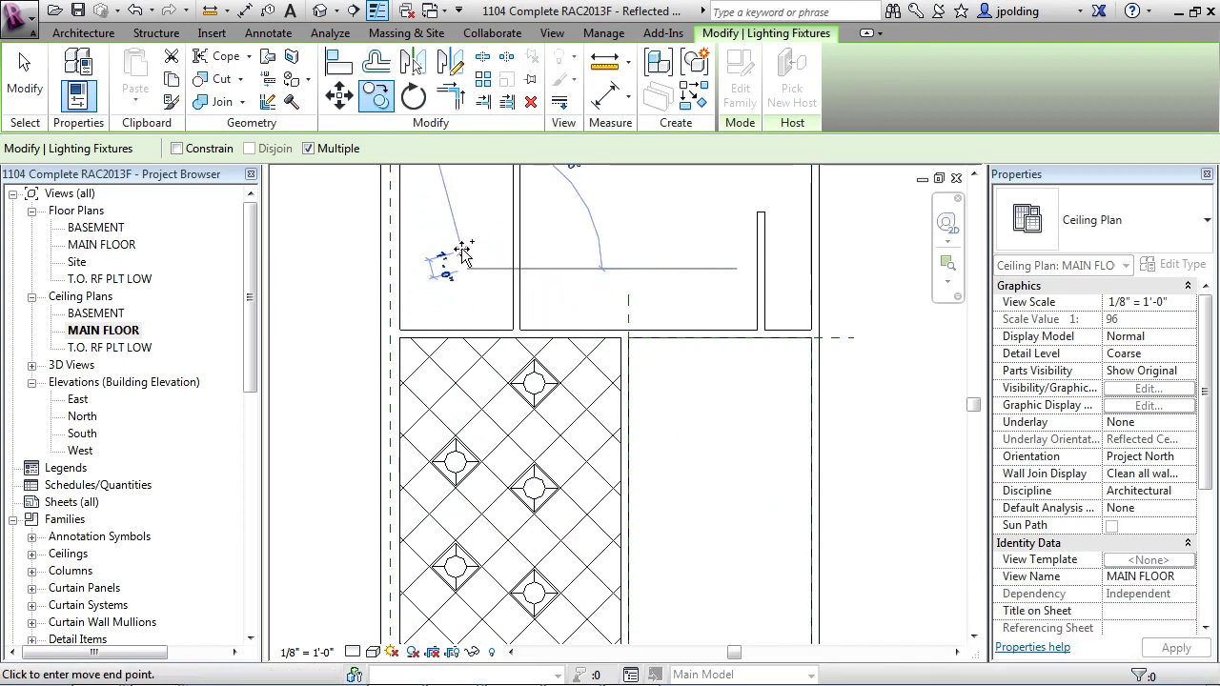
key("Escape")
key("Escape")
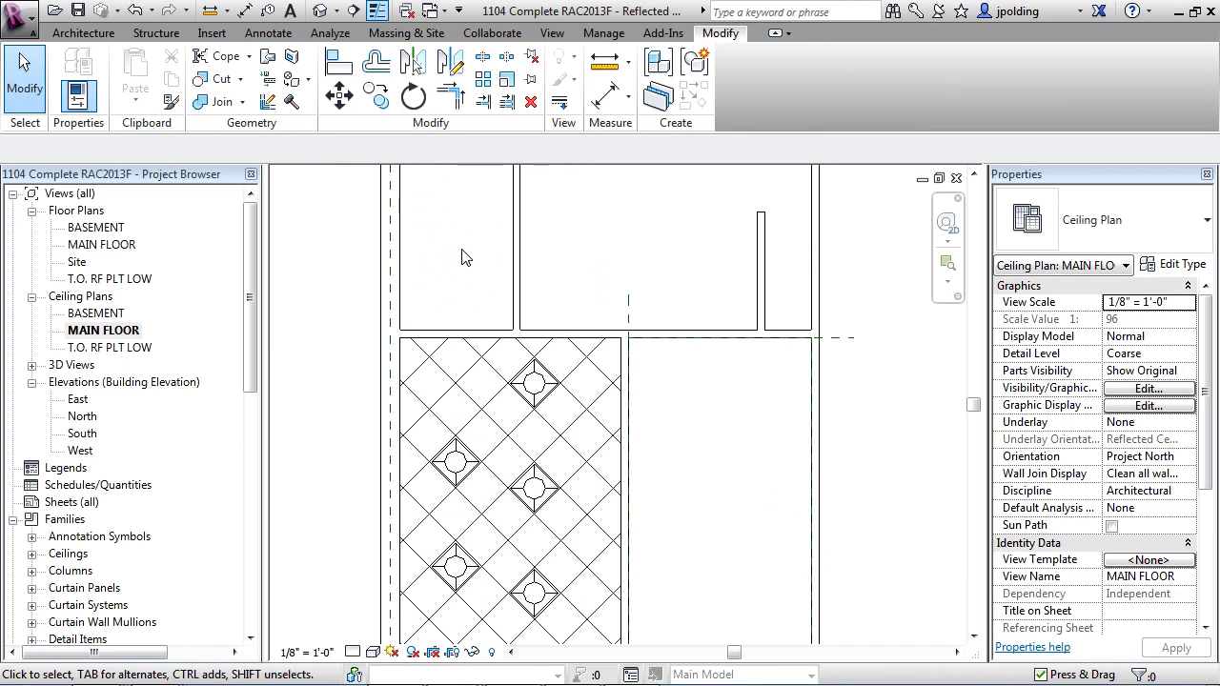
- Use Create Similar to place three troffers across the small upper-left and larger rooms
left_click(534, 398)
right_click(534, 400)
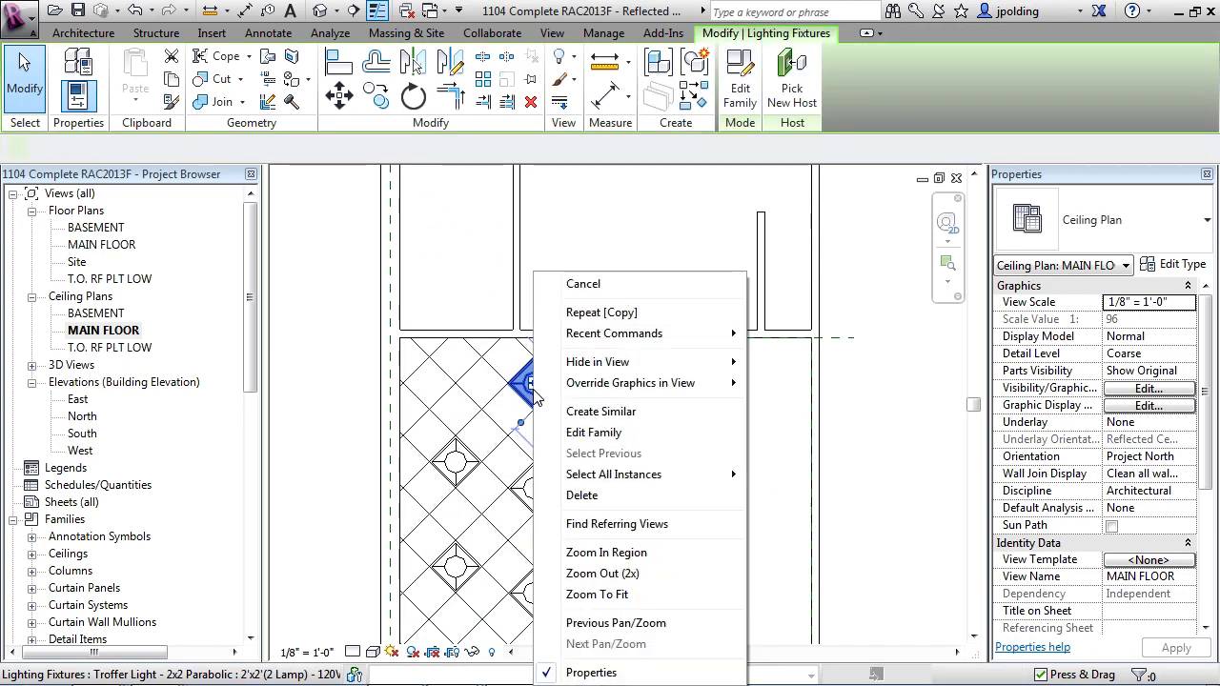
left_click(594, 412)
middle_click_drag(463, 245, 454, 349)
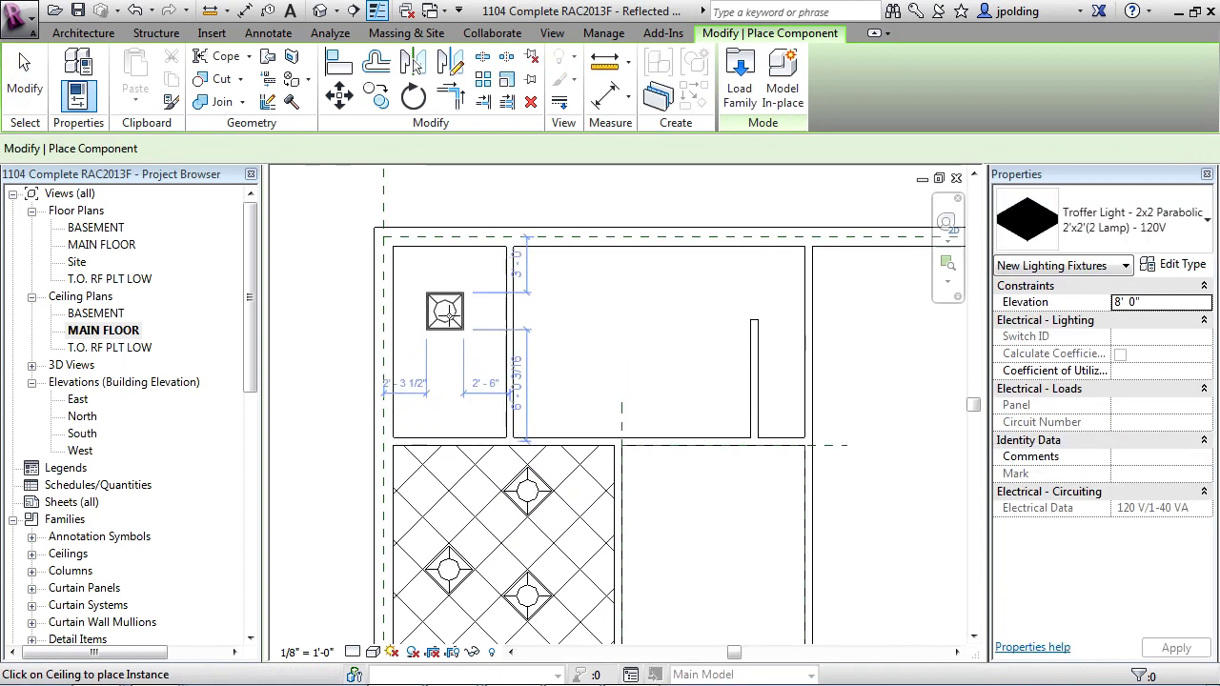
left_click(445, 357)
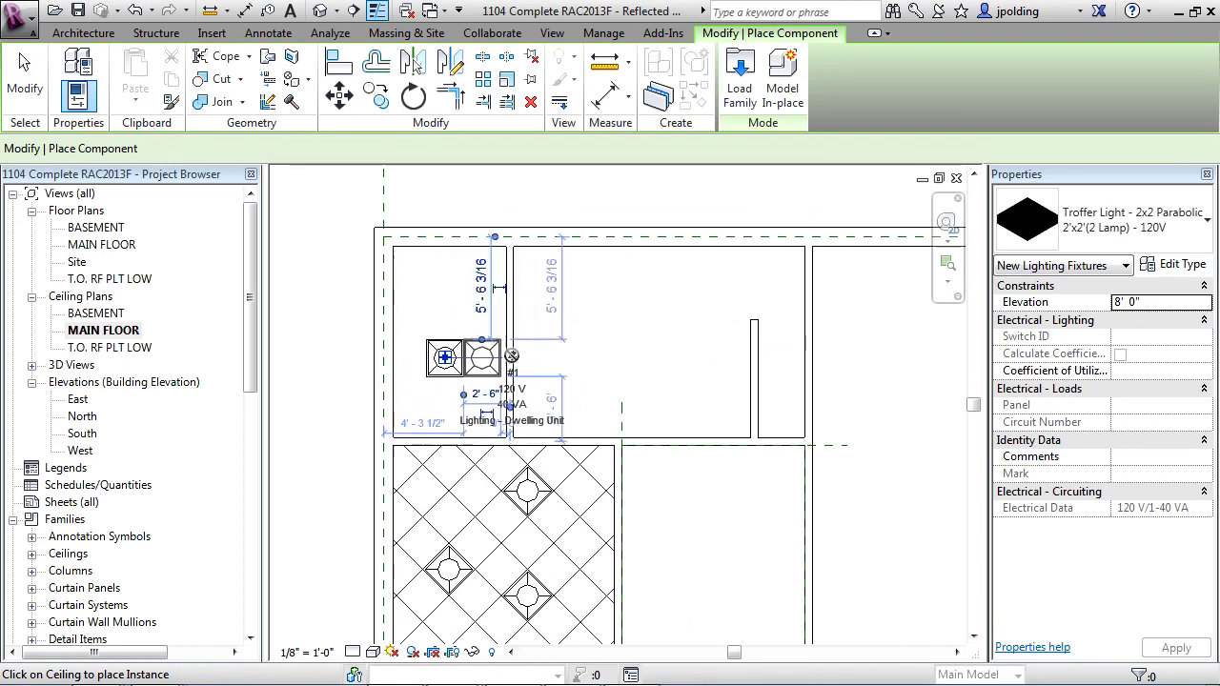
left_click(699, 357)
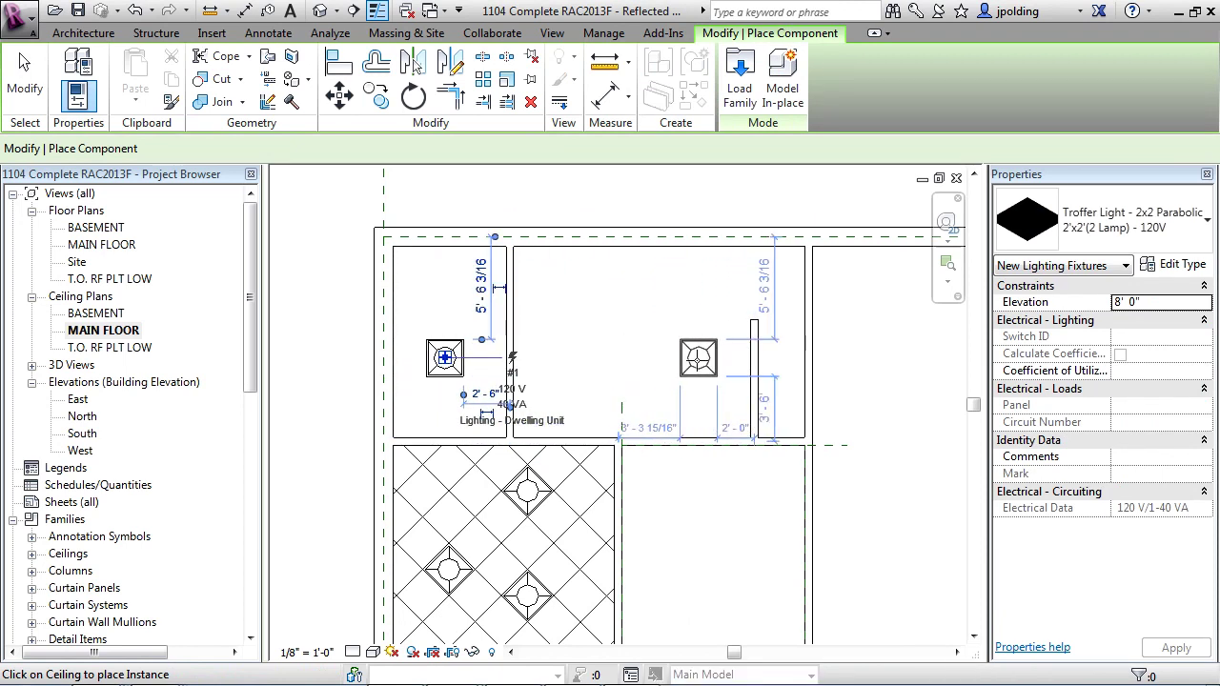
left_click(582, 357)
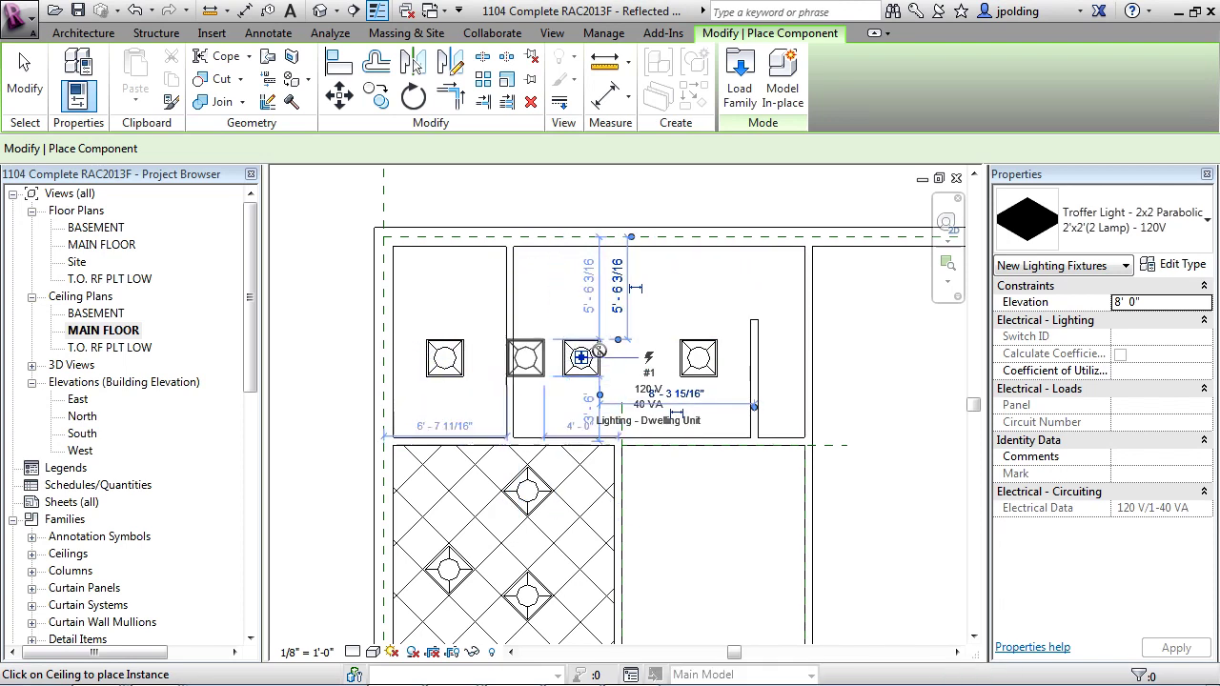
- Choose the Downlight - Recessed Can 6" Incandescent - 277V fixture type
left_click(1103, 243)
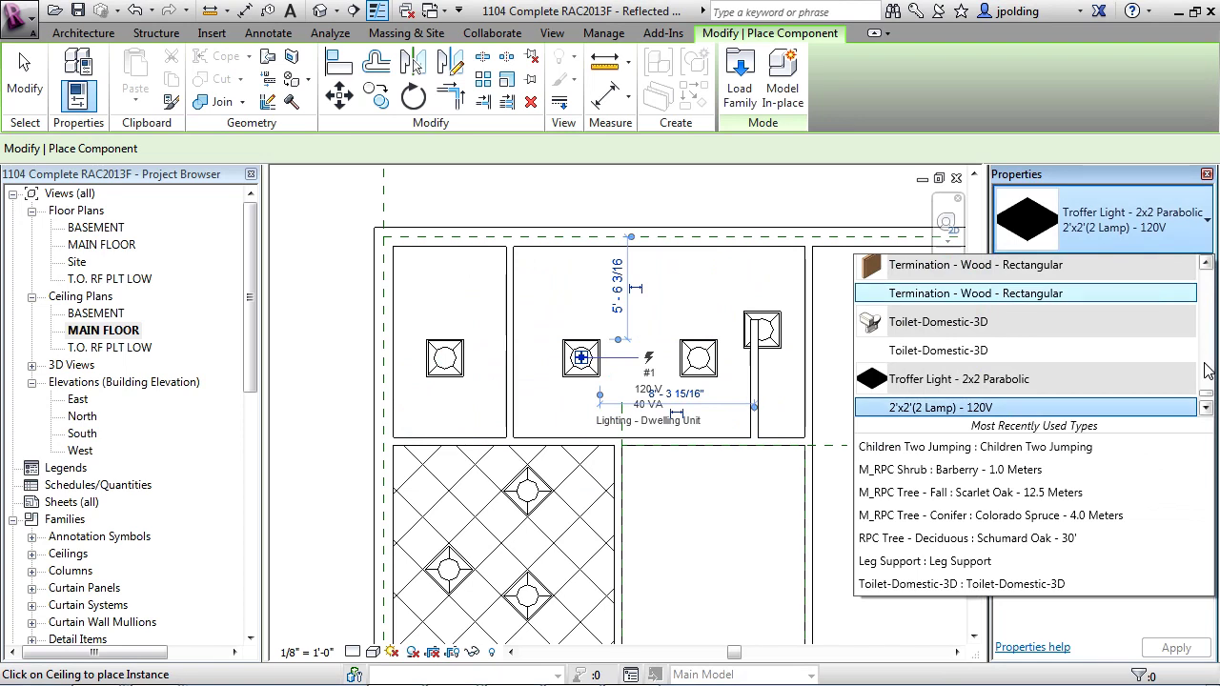
left_click_drag(1206, 401, 1211, 386)
scroll(1006, 326, "up", 10)
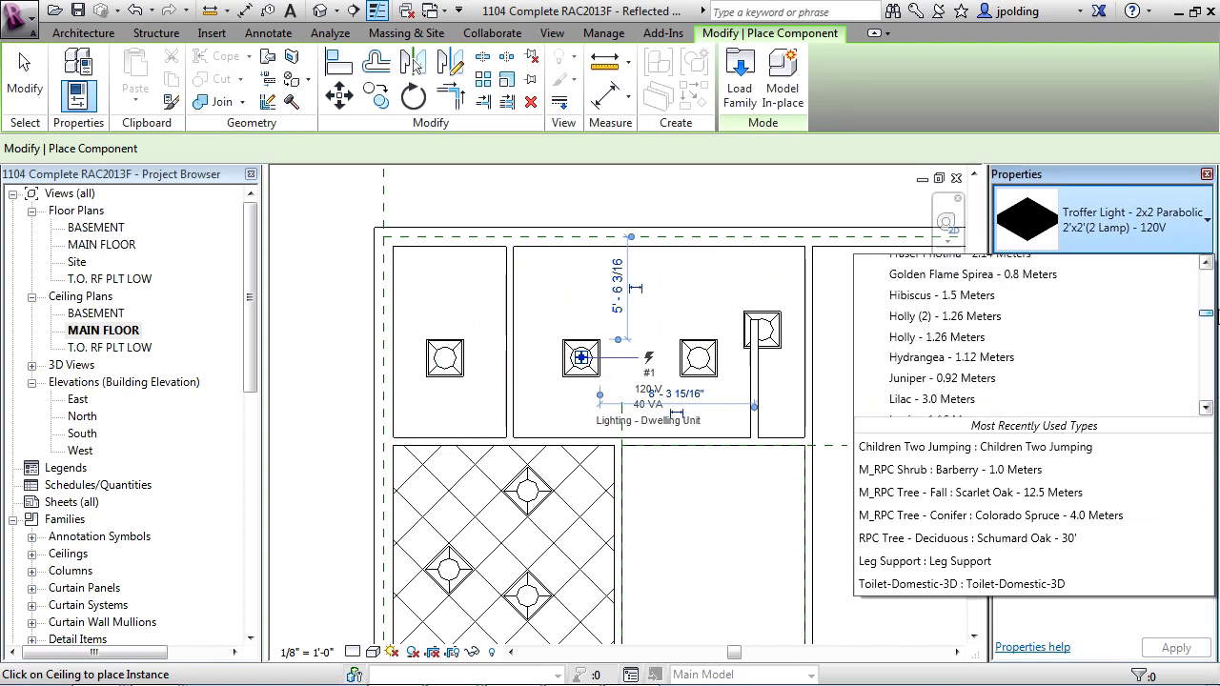
scroll(953, 365, "down", 1)
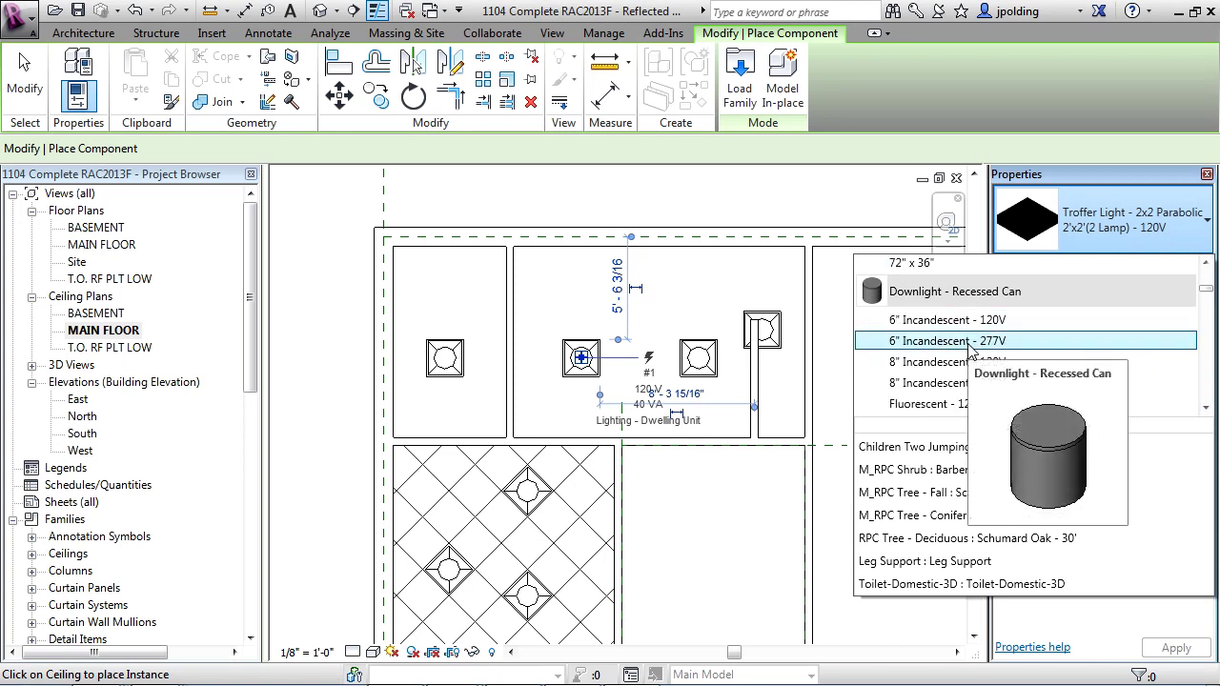
left_click(953, 340)
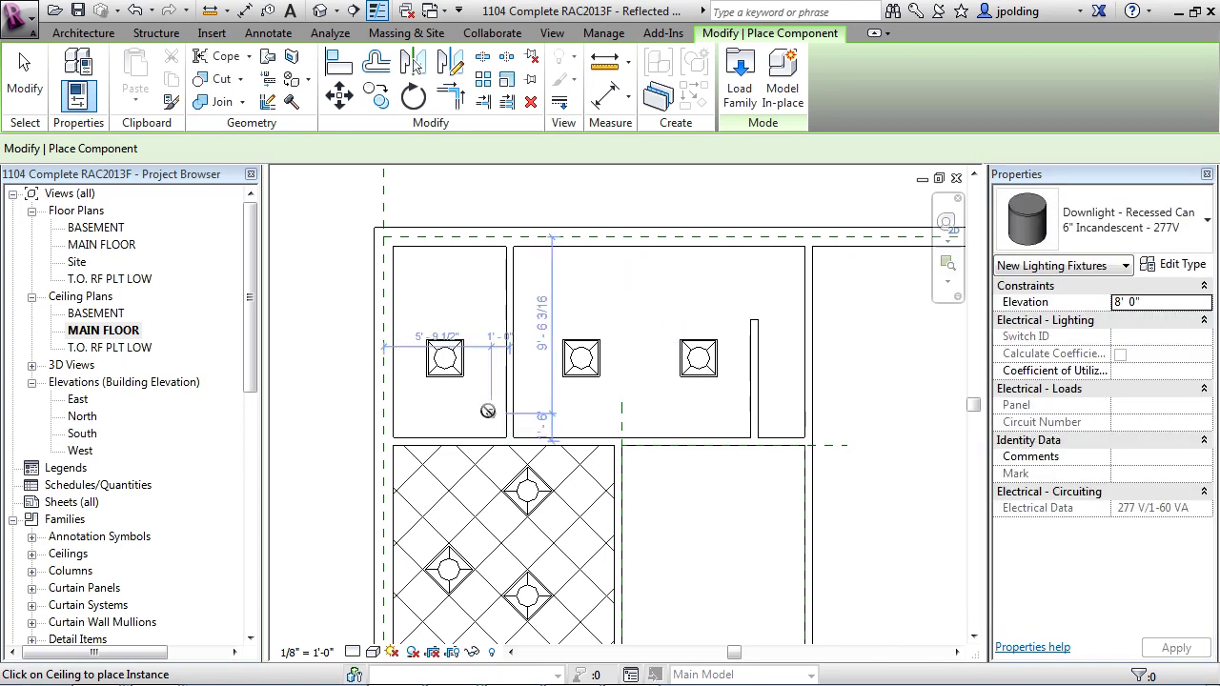
- Place one downlight in the small left room and one near the top of the middle room
left_click(488, 412)
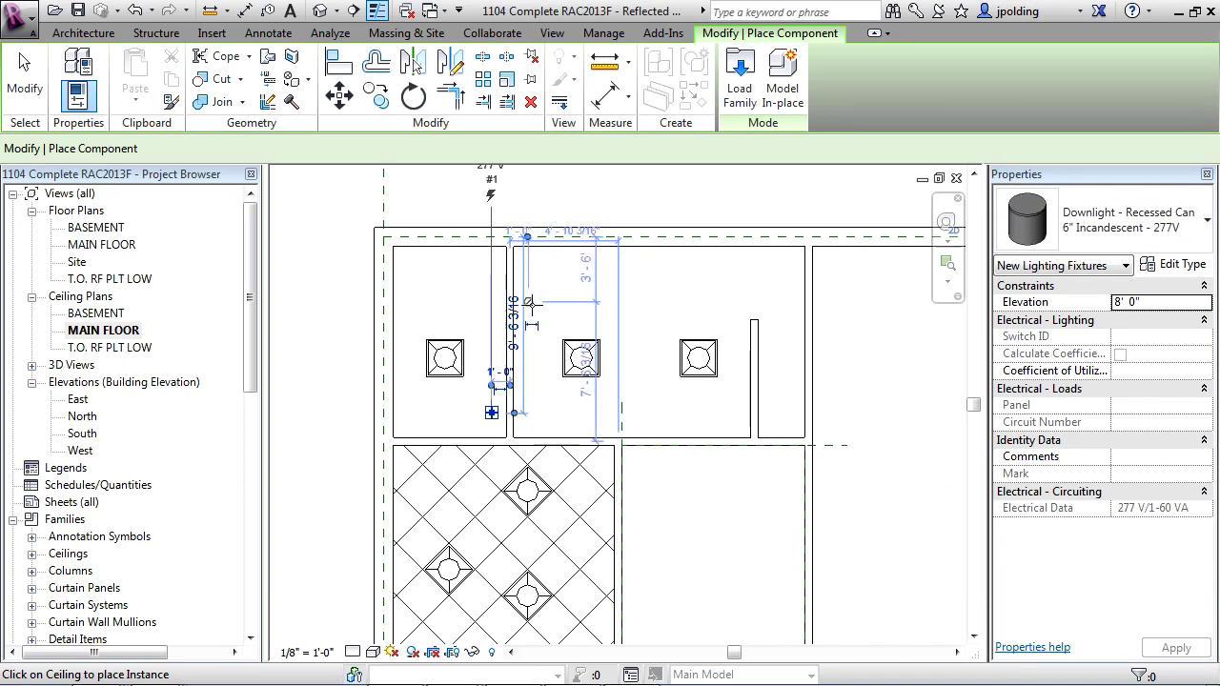
left_click(529, 302)
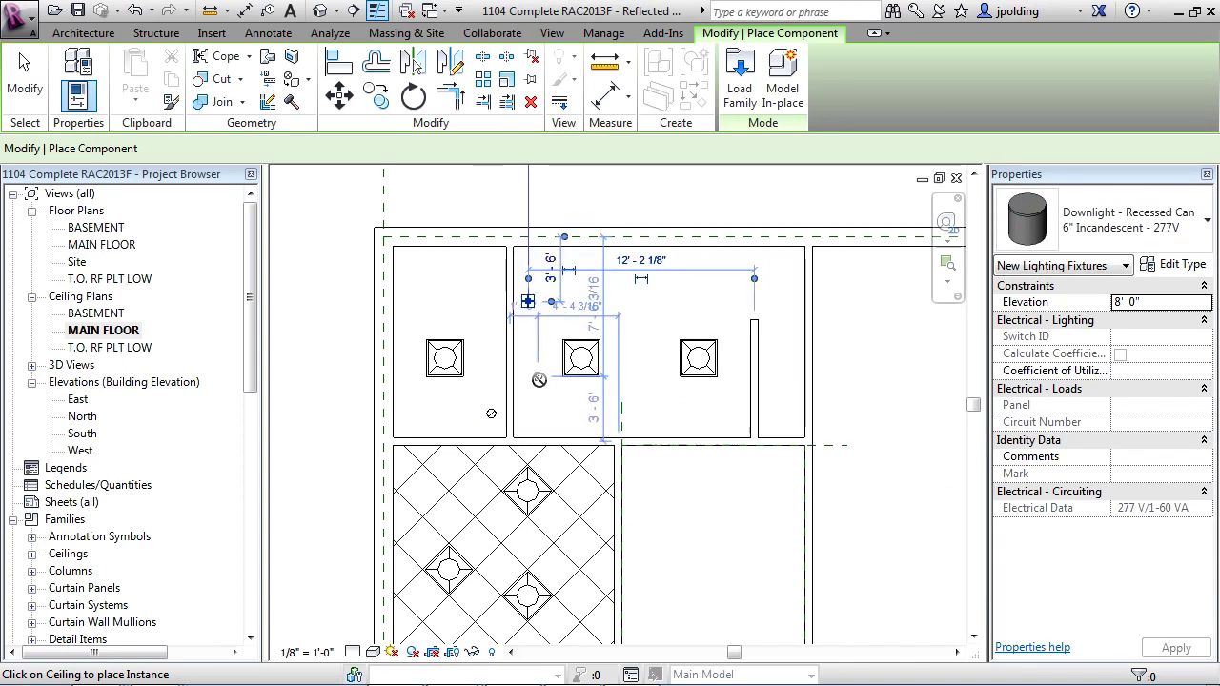
key("Escape")
left_click(491, 413)
scroll(491, 410, "up", 1)
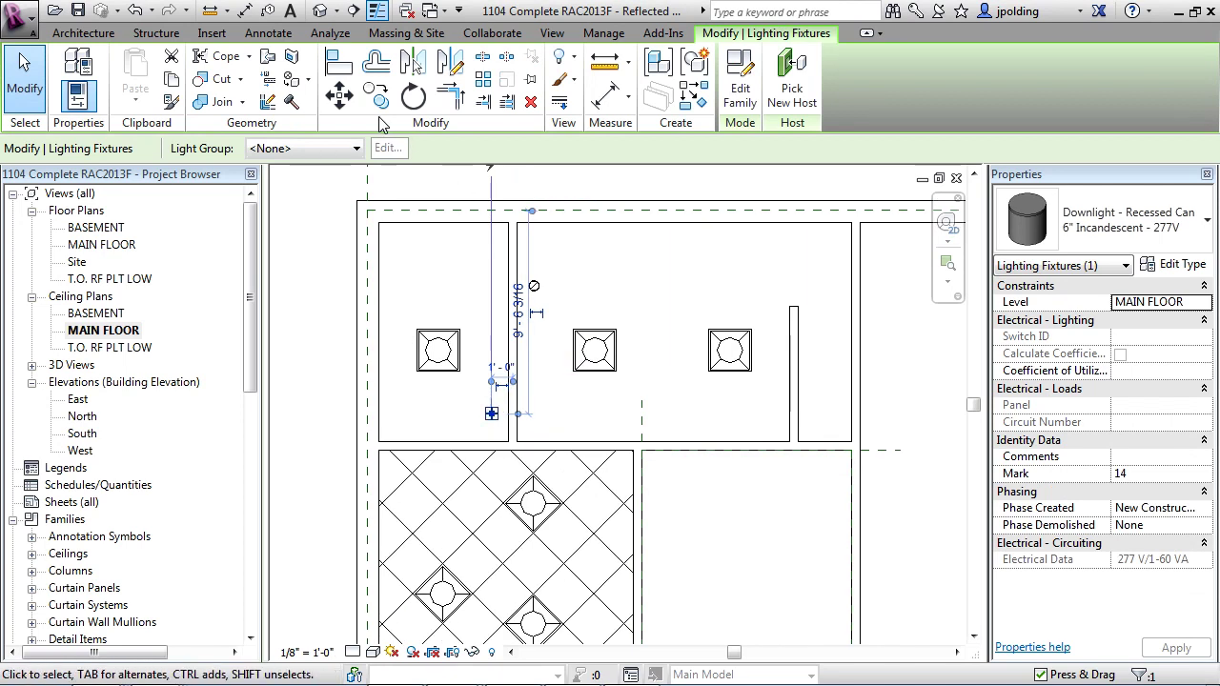
left_click(478, 320)
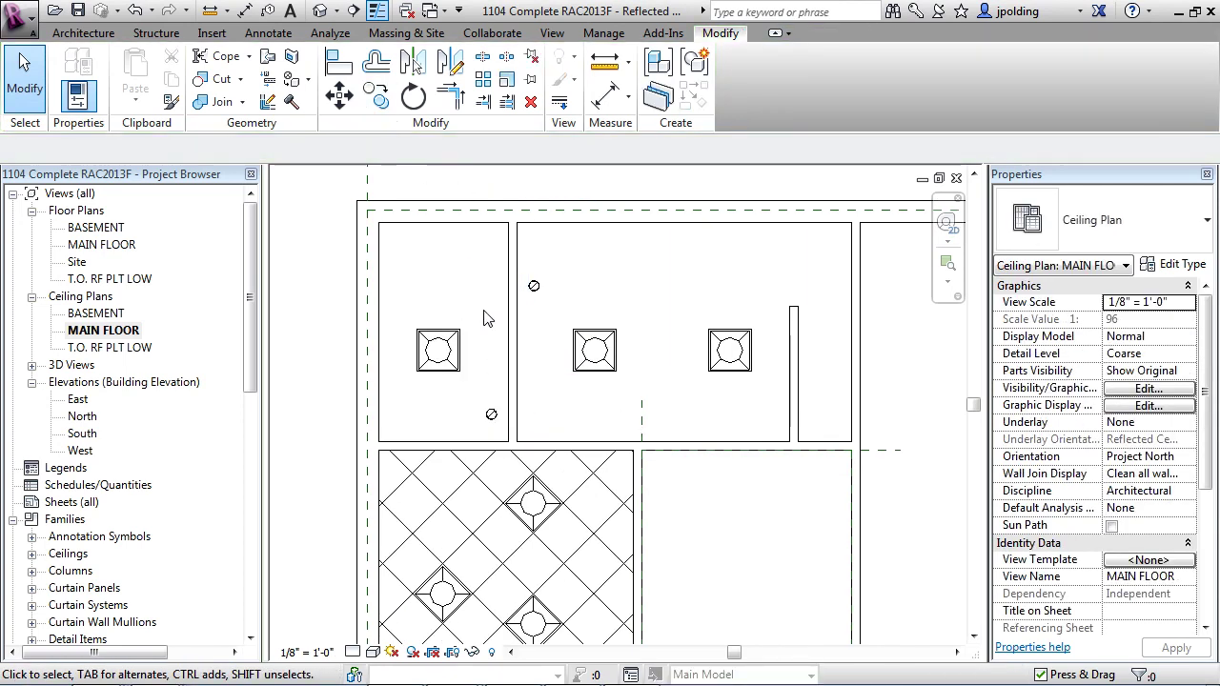
scroll(478, 307, "down", 1)
scroll(478, 307, "down", 1)
scroll(467, 447, "down", 1)
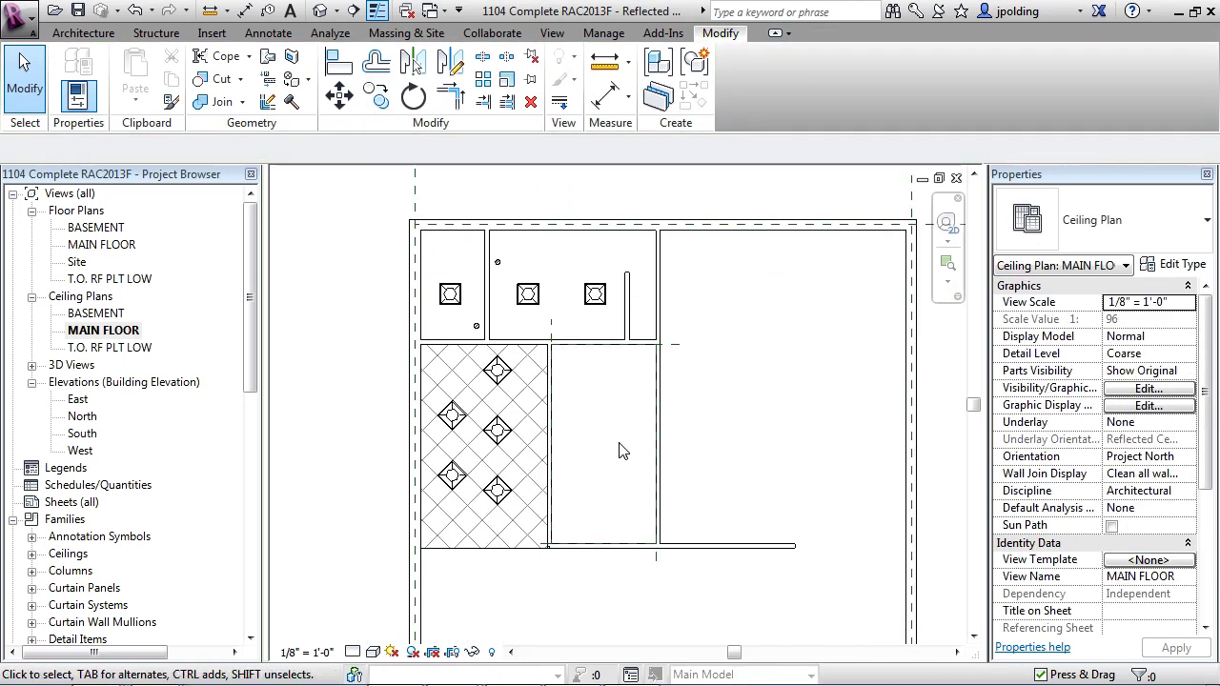
scroll(464, 493, "down", 1)
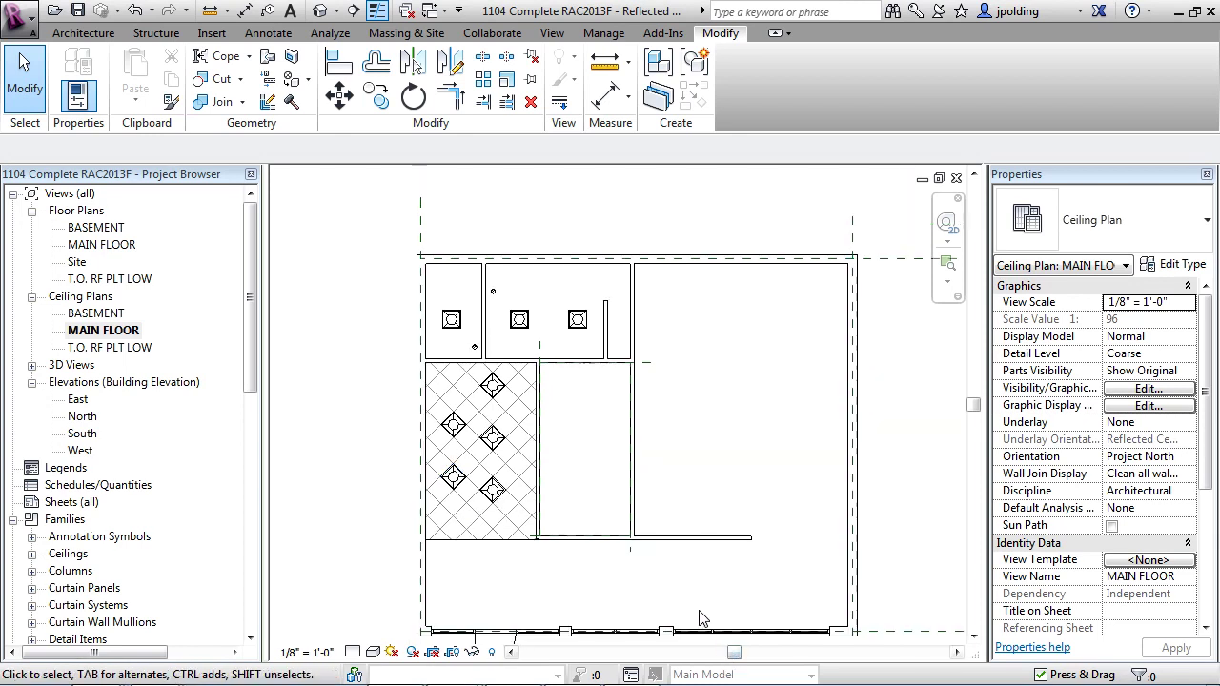
middle_click_drag(695, 612, 653, 542)
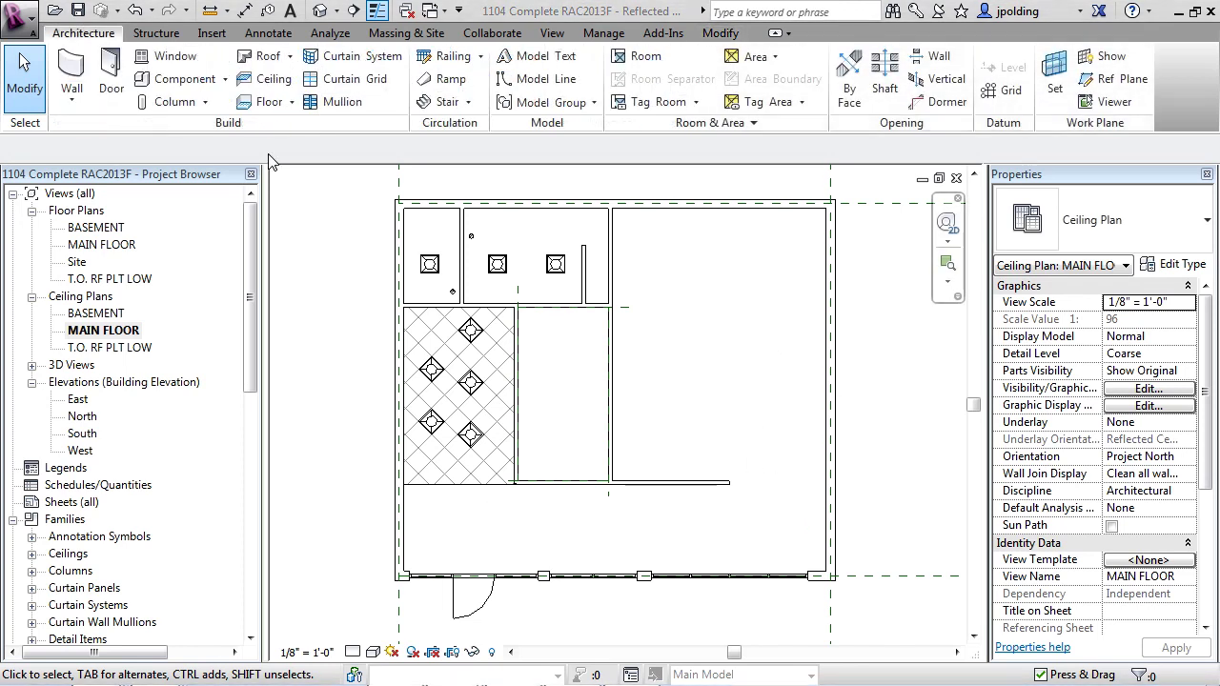
- Open the project file 02 RAC2013F from the application menu
left_click(19, 19)
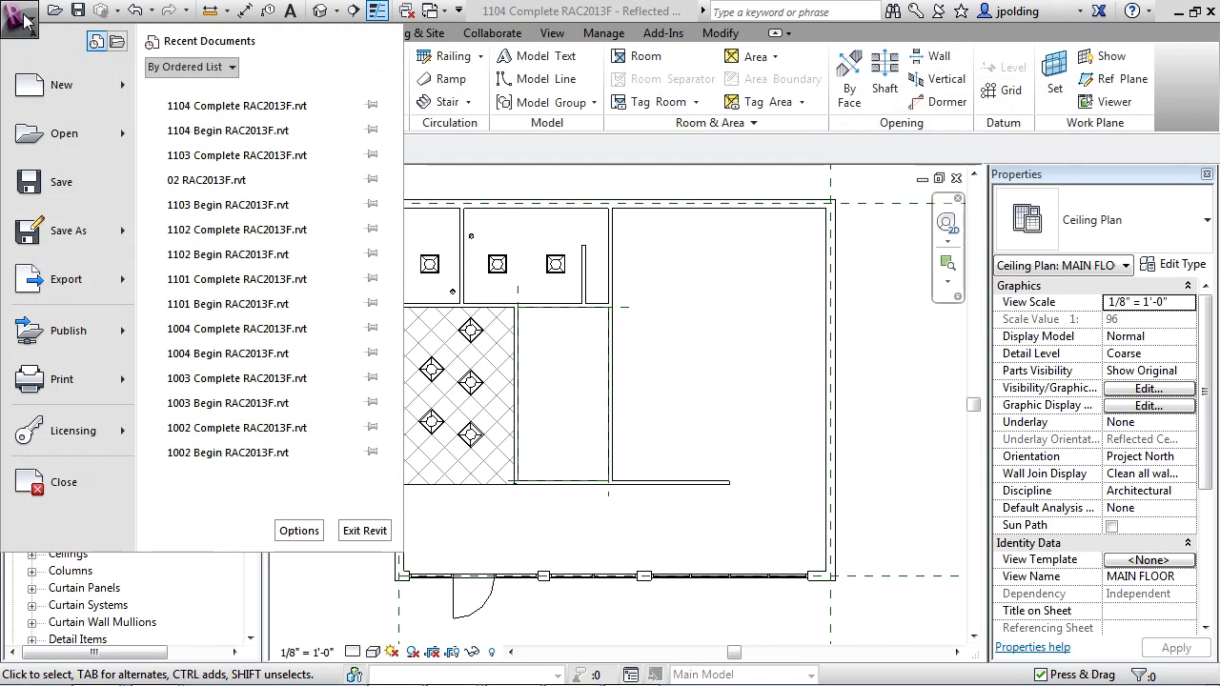
mouse_move(45, 144)
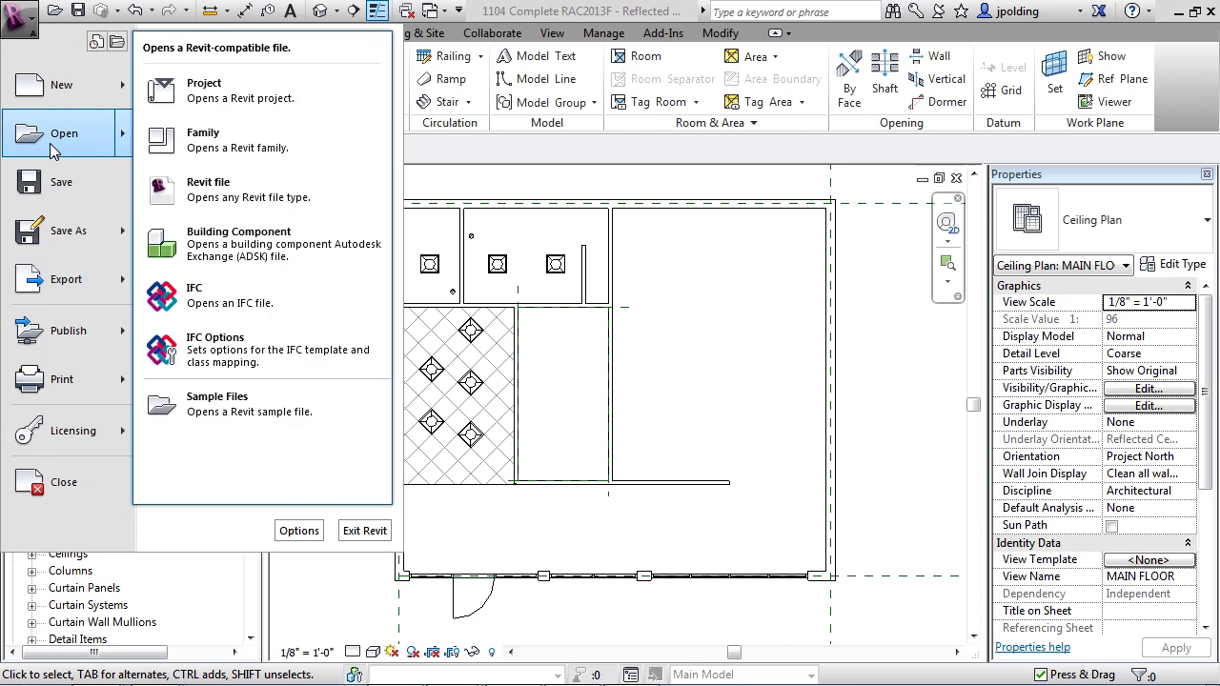
left_click(202, 103)
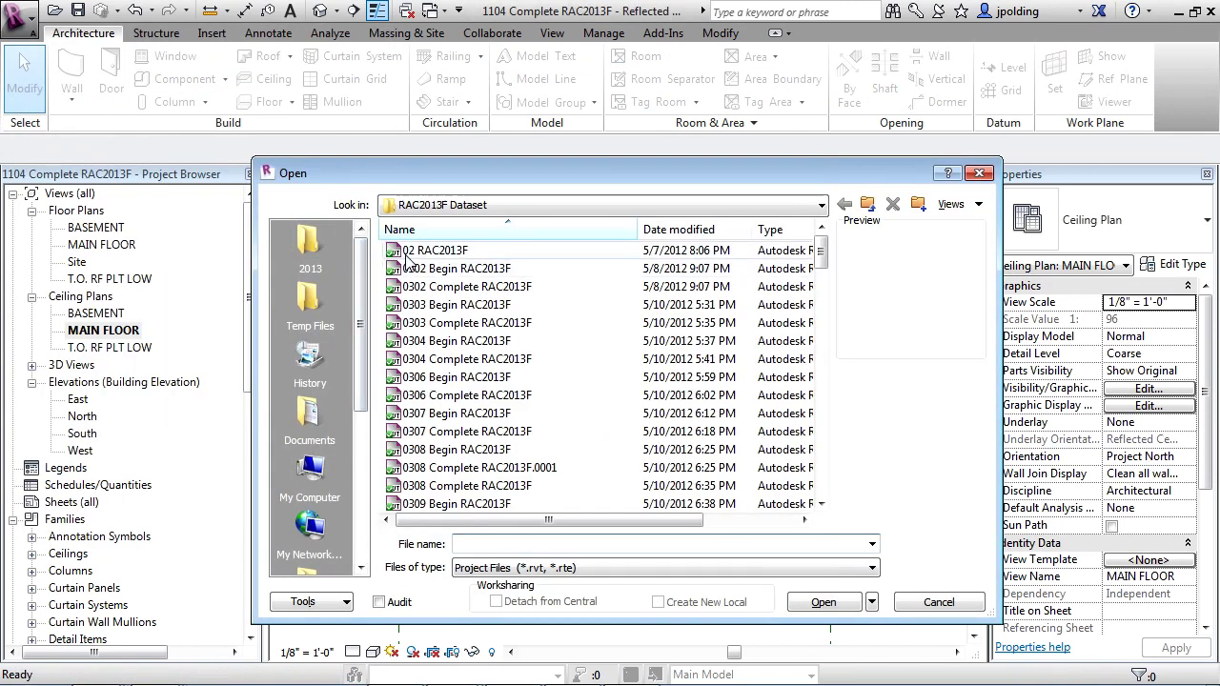
left_click(428, 252)
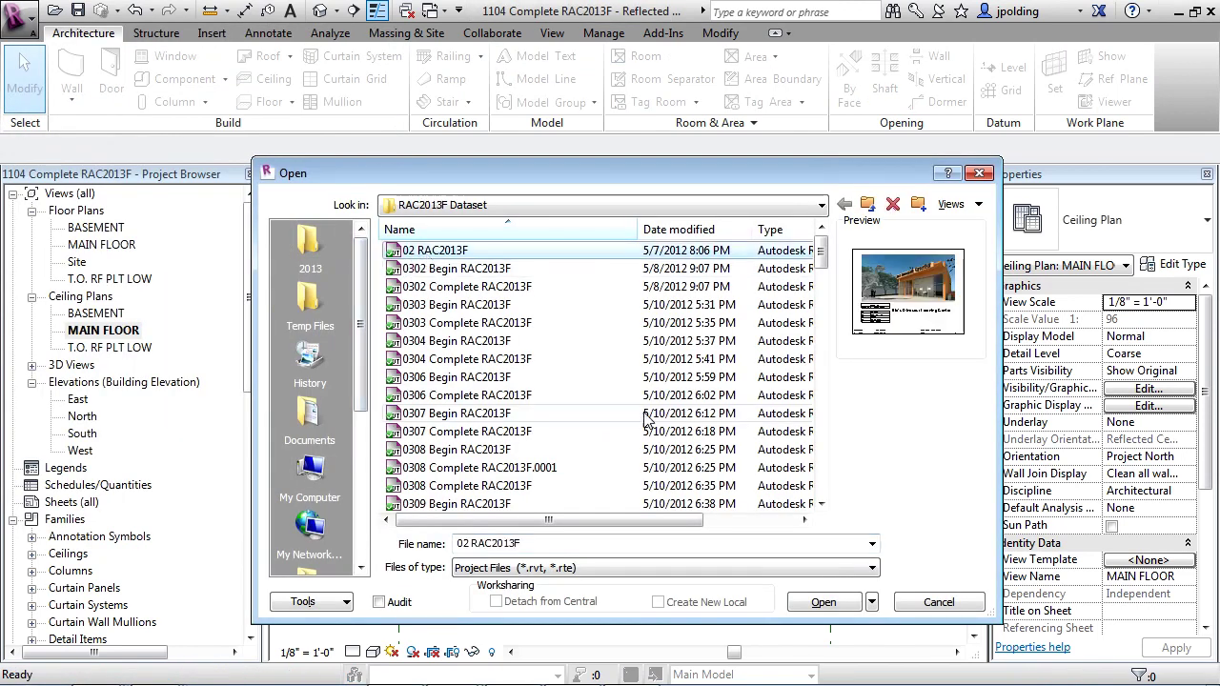
left_click(822, 603)
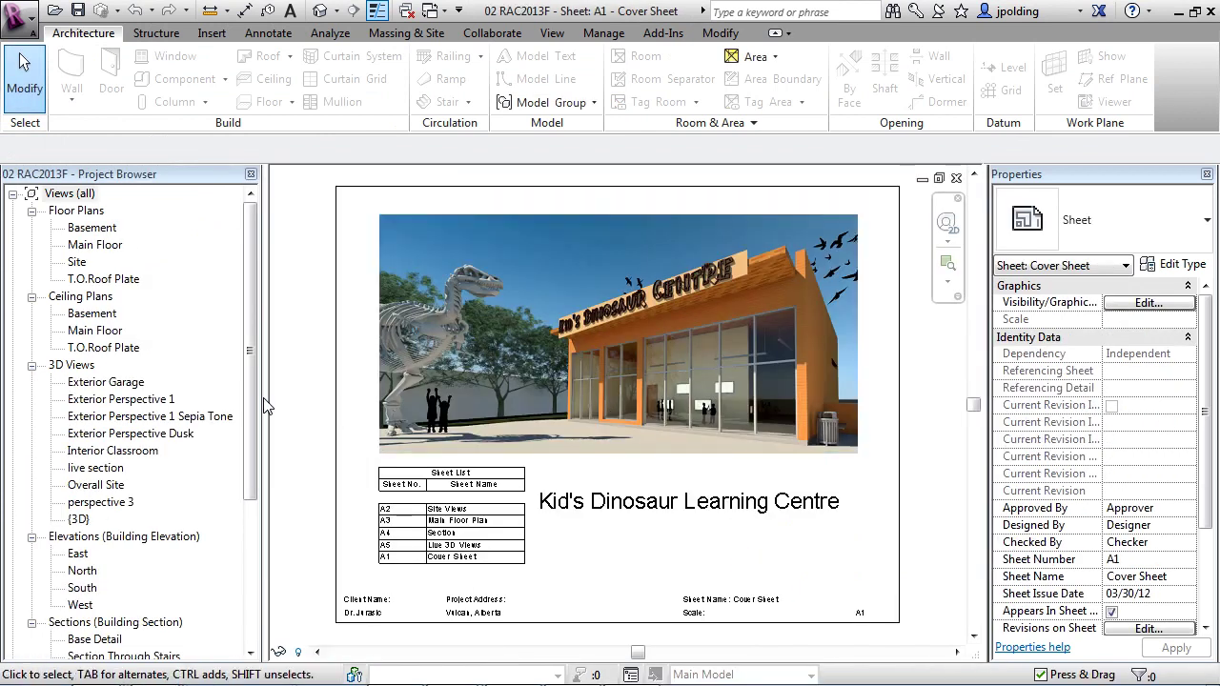
- Open the Main Floor ceiling plan and copy its Generic Linear Fixture to the clipboard
double_click(96, 334)
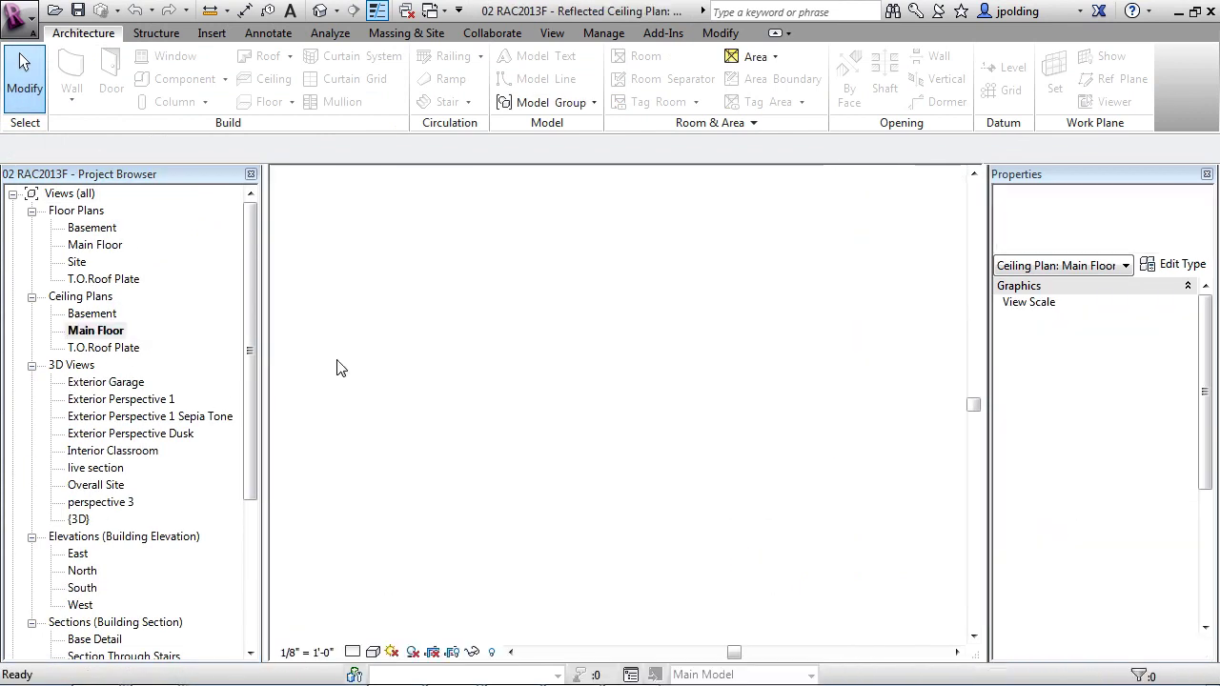
scroll(705, 491, "up", 6)
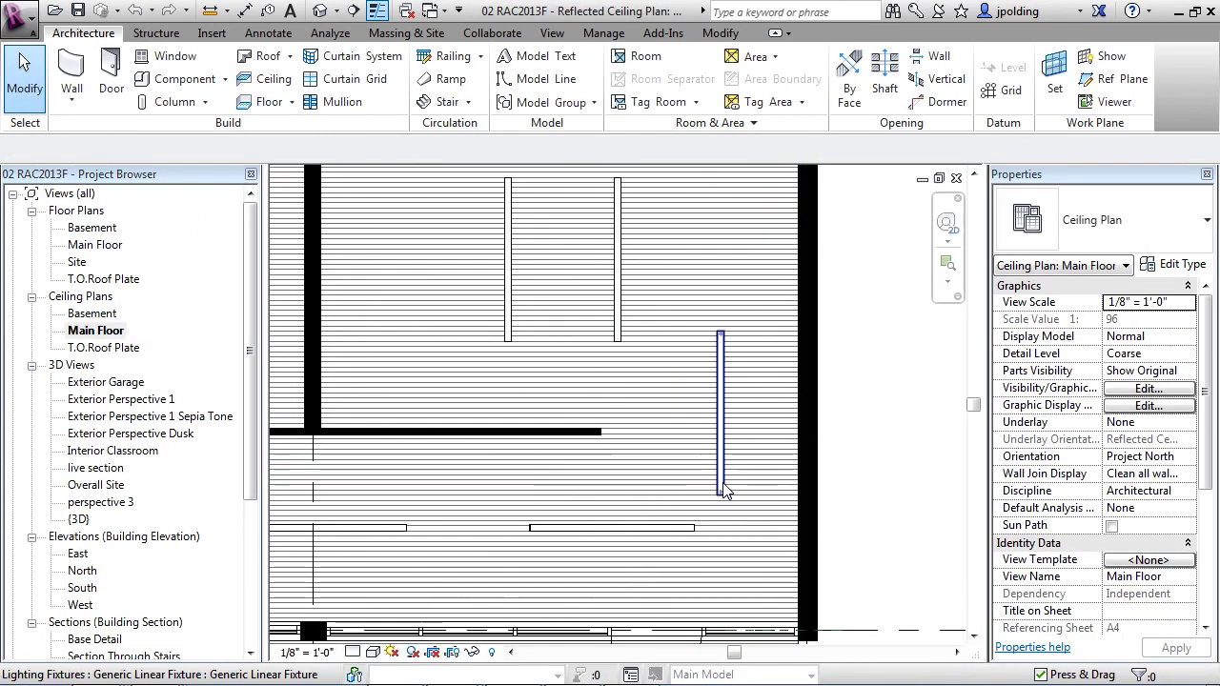
left_click(719, 481)
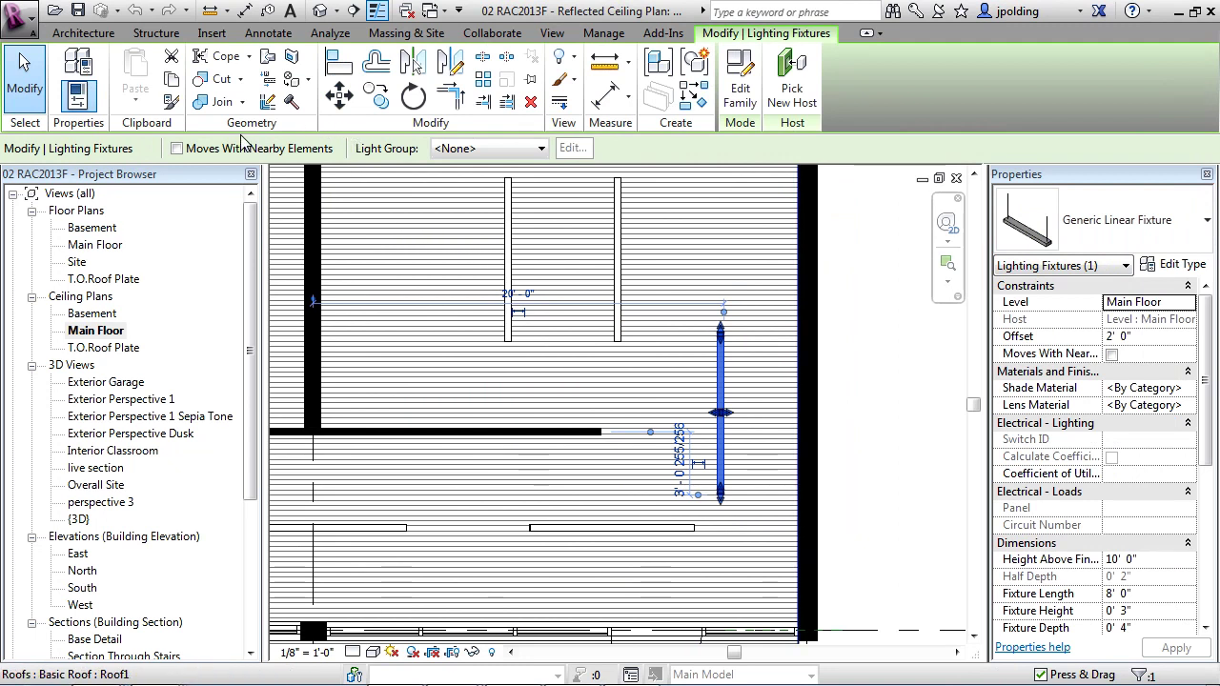
key("Escape")
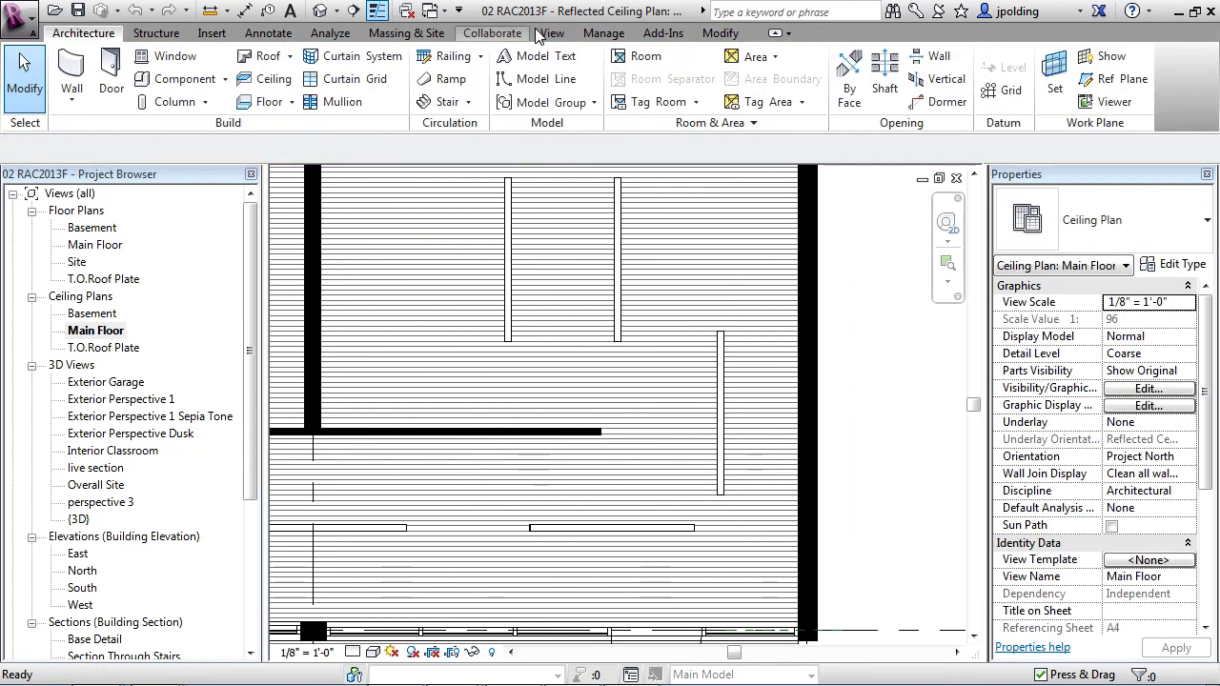
left_click(533, 34)
left_click(553, 35)
left_click(956, 95)
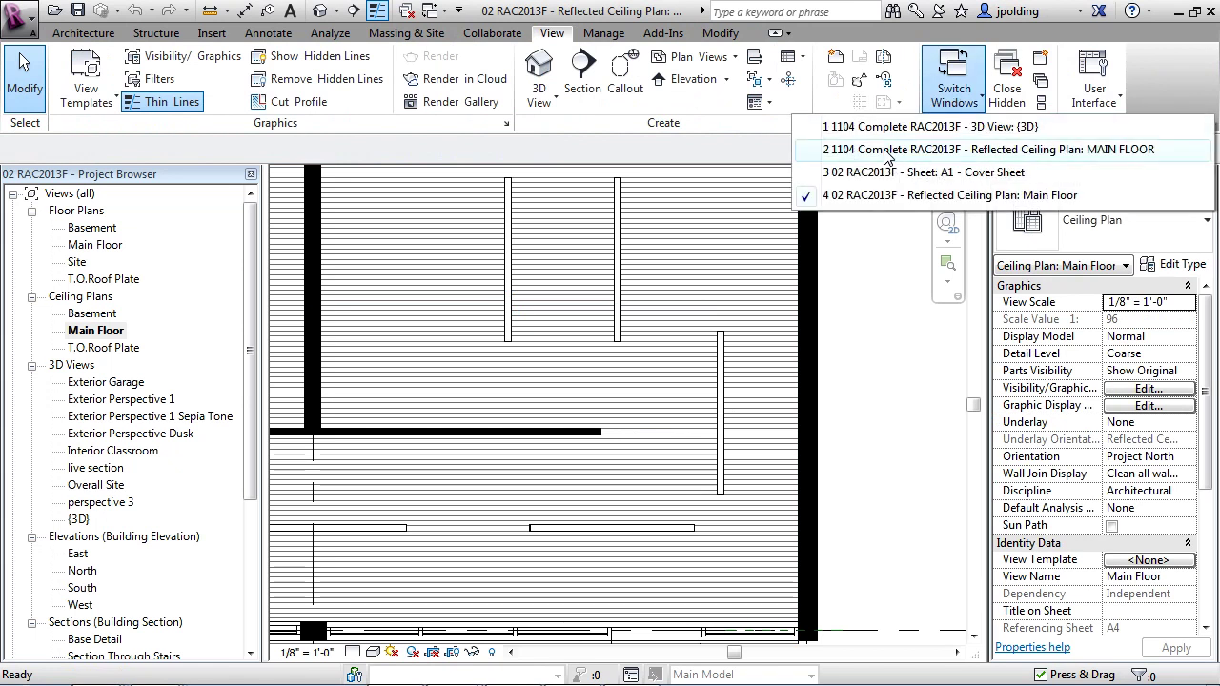
- Paste the fixture Aligned to Current View in the 1104 Complete MAIN FLOOR plan, accepting duplicate types
left_click(1100, 151)
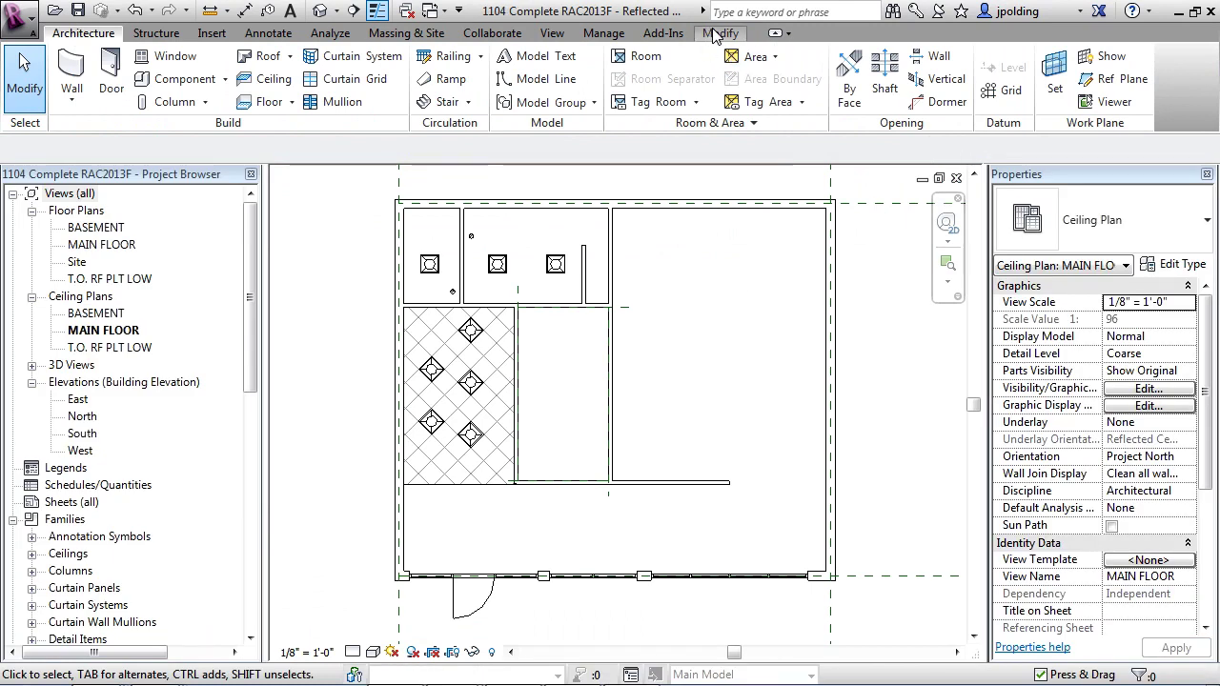
left_click(718, 34)
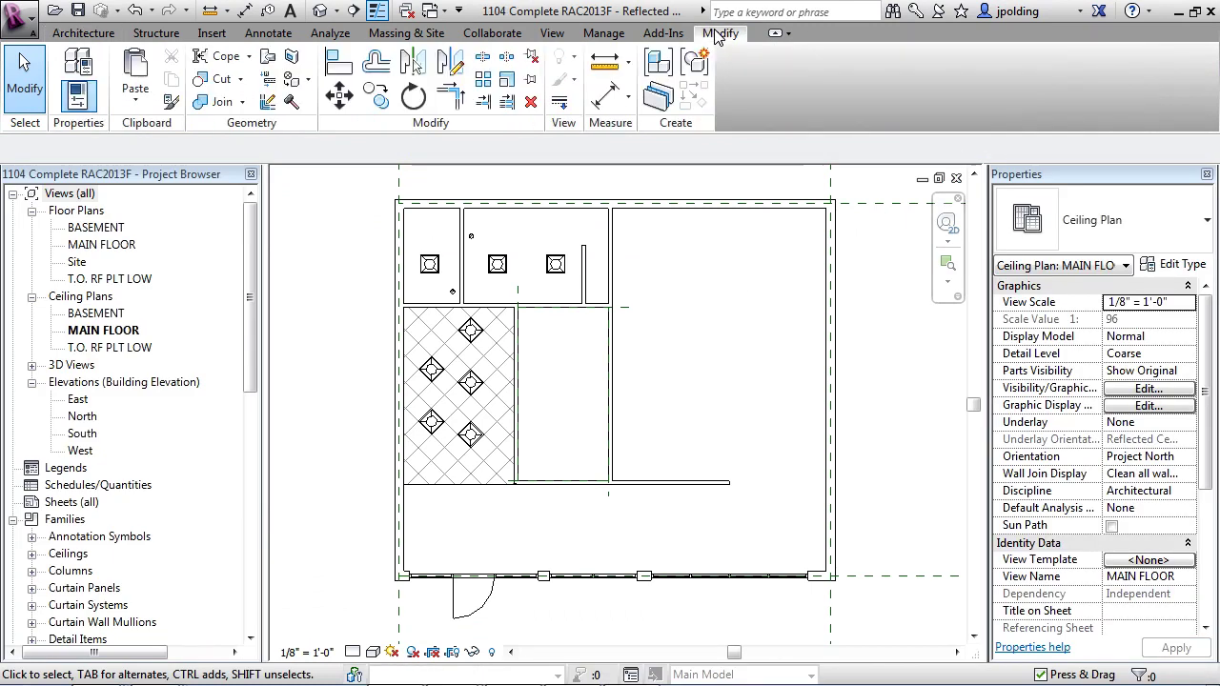
left_click(135, 104)
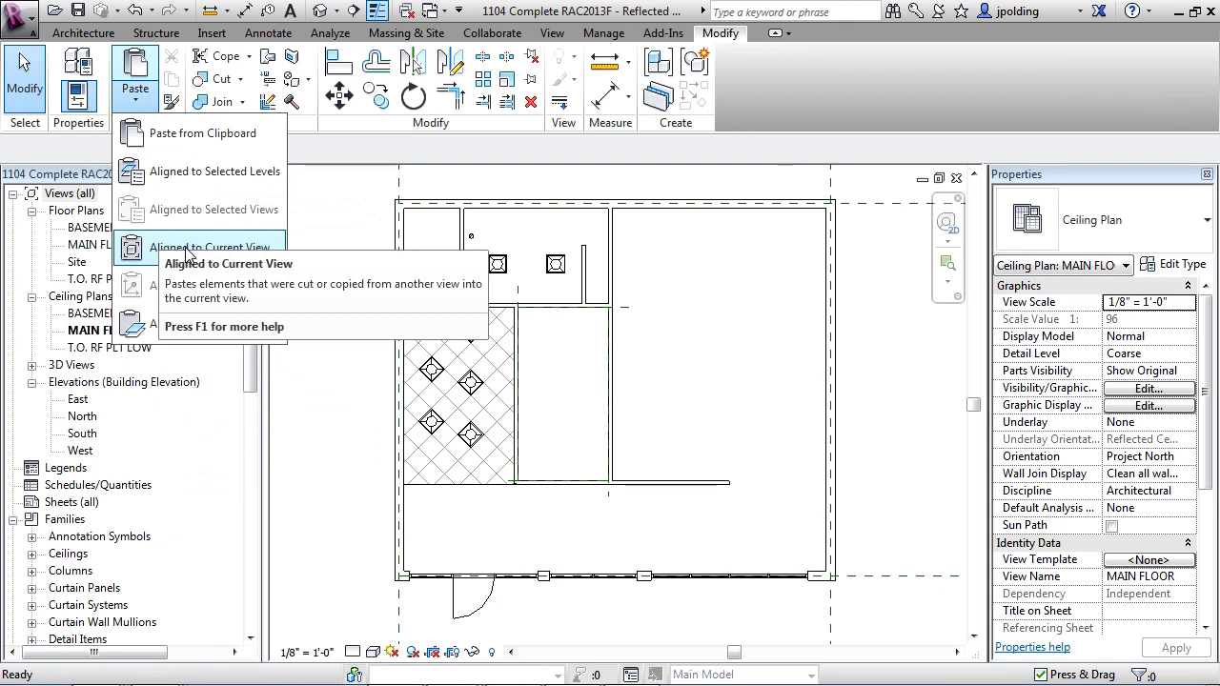
left_click(188, 250)
left_click(660, 434)
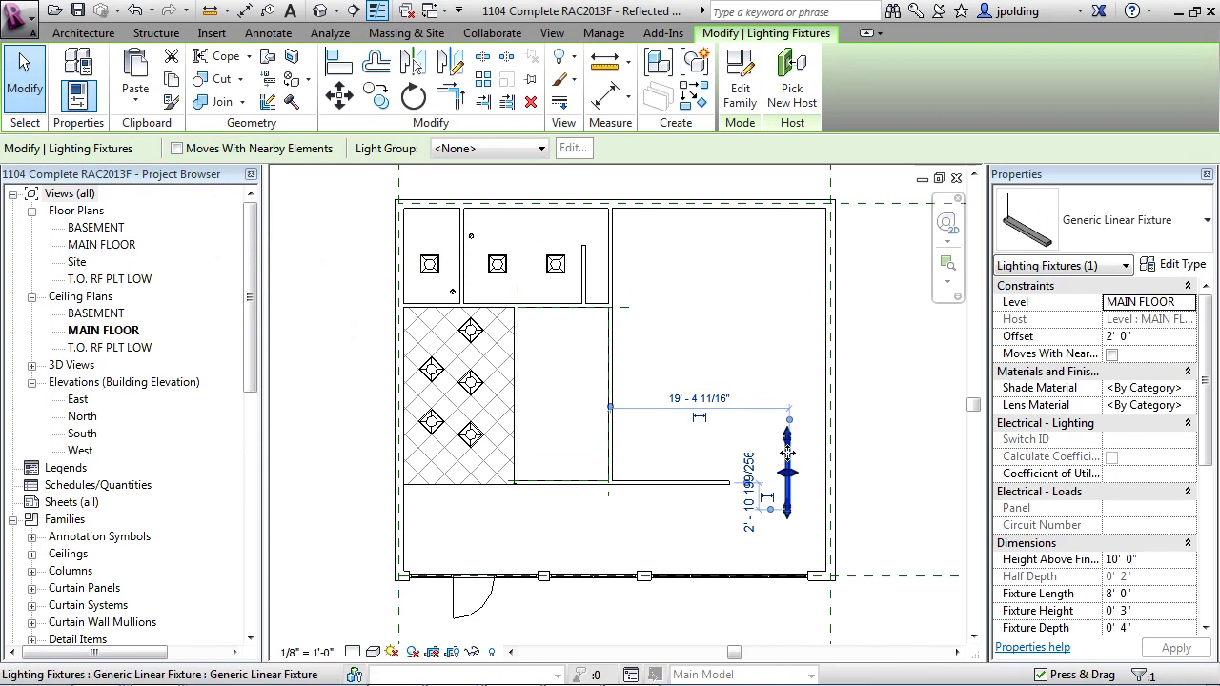
- Move the fixture into the middle room and copy three vertical copies into the right room plus one near the bottom wall
left_click_drag(787, 453, 721, 376)
left_click_drag(720, 448, 562, 389)
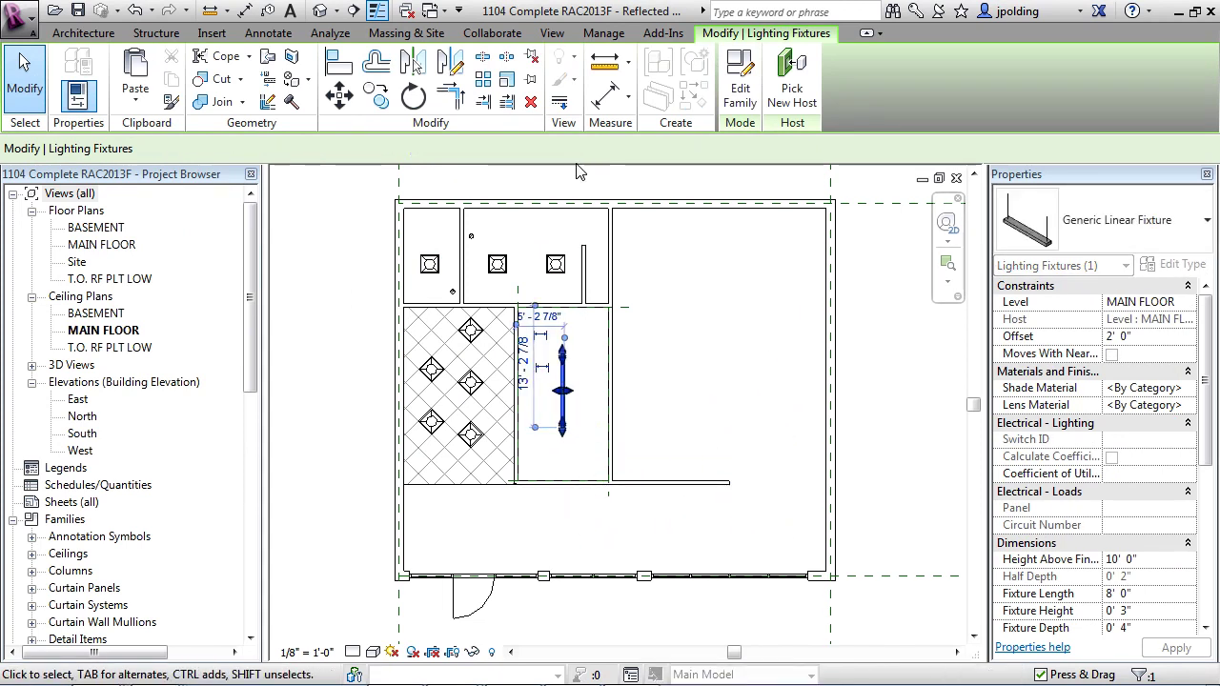
left_click(379, 99)
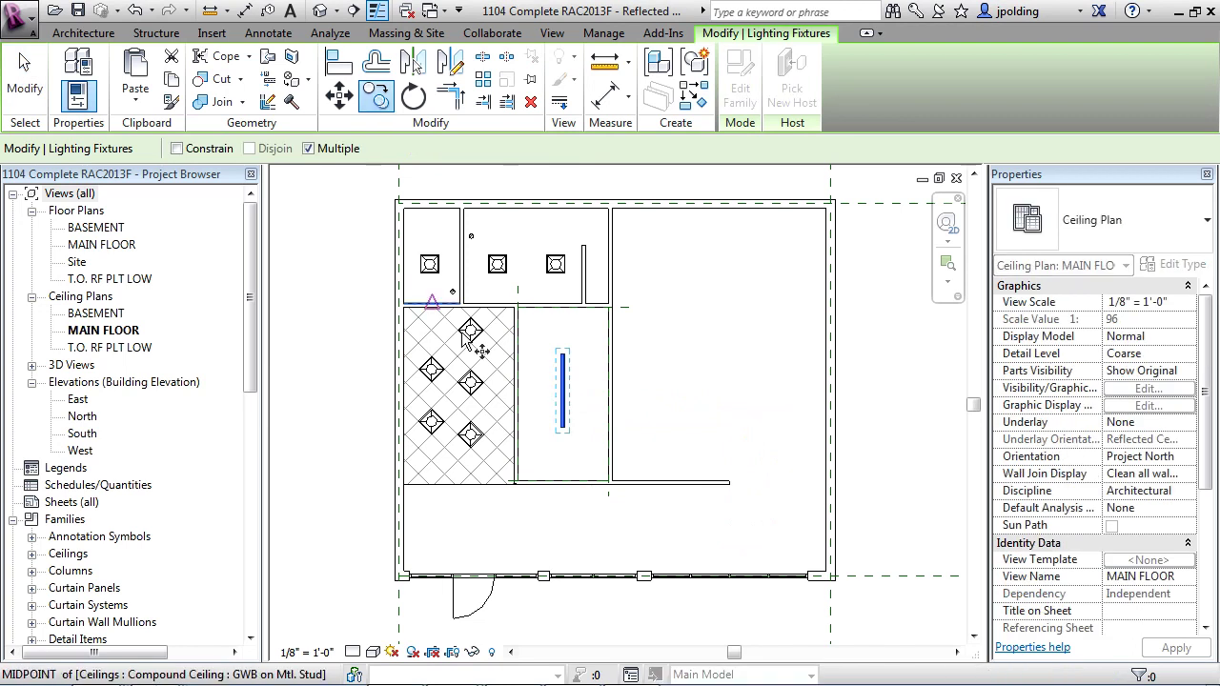
left_click(556, 350)
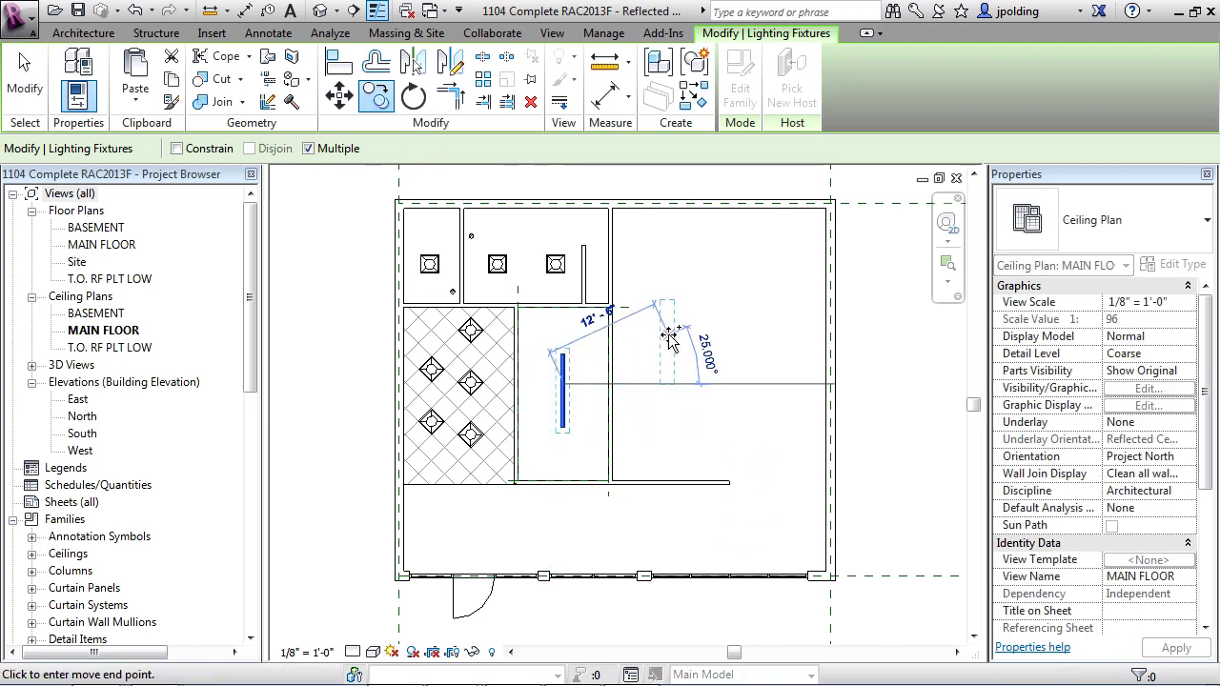
left_click(652, 357)
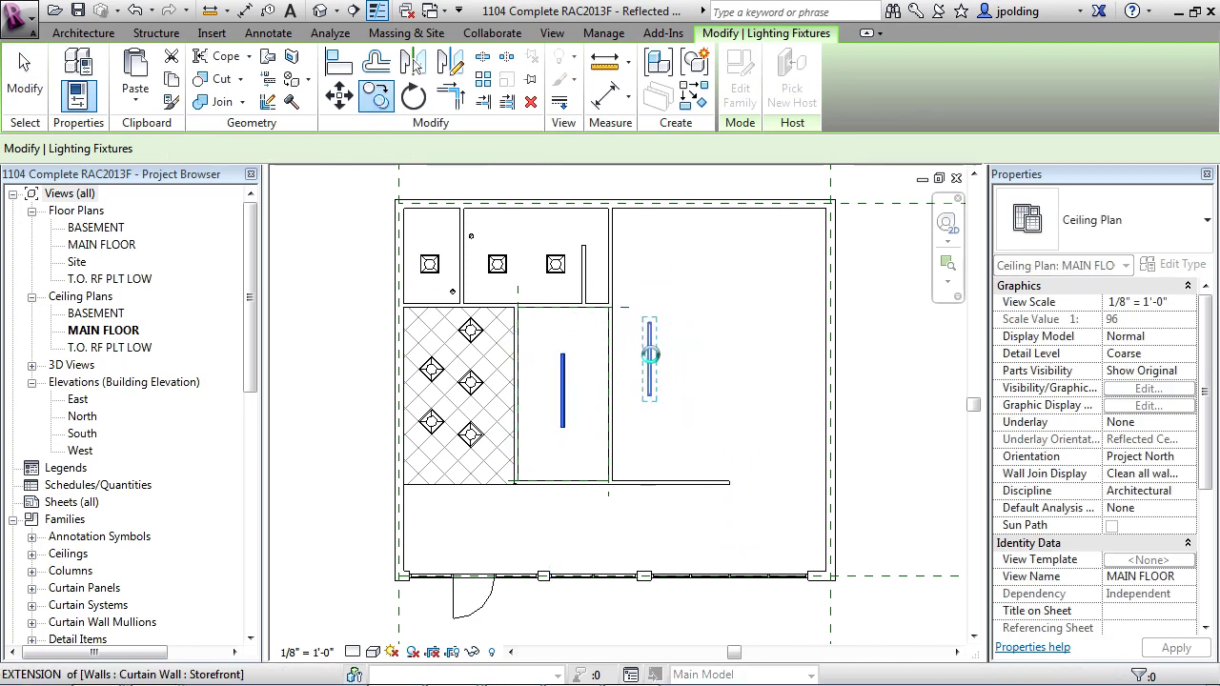
left_click(711, 354)
left_click(769, 356)
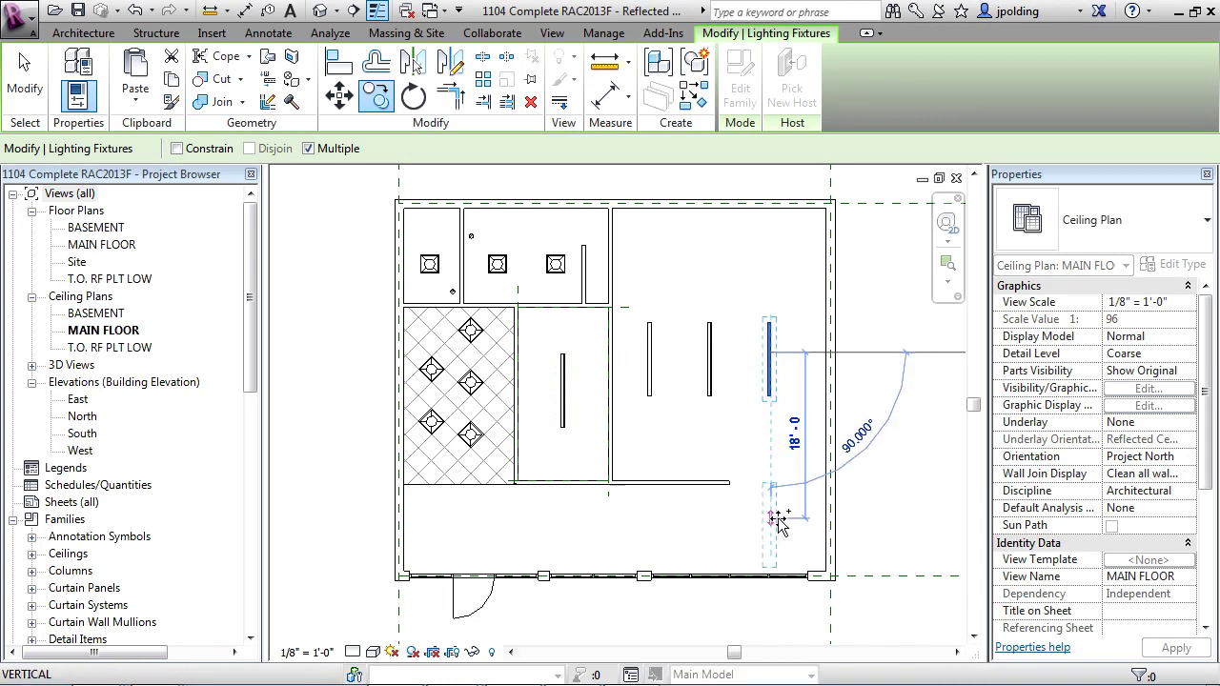
left_click(762, 522)
key("Escape")
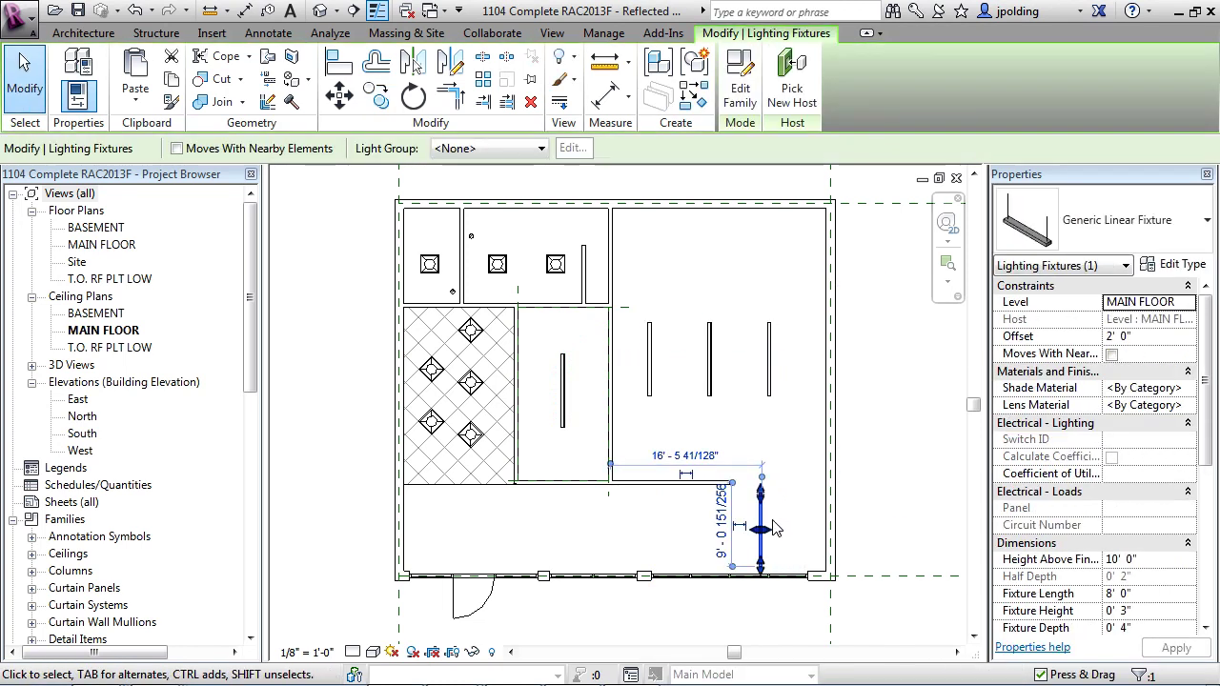
- Rotate the bottom fixture 90° horizontal and copy it into a row of three along the bottom strip
key("space")
left_click_drag(742, 563, 770, 525)
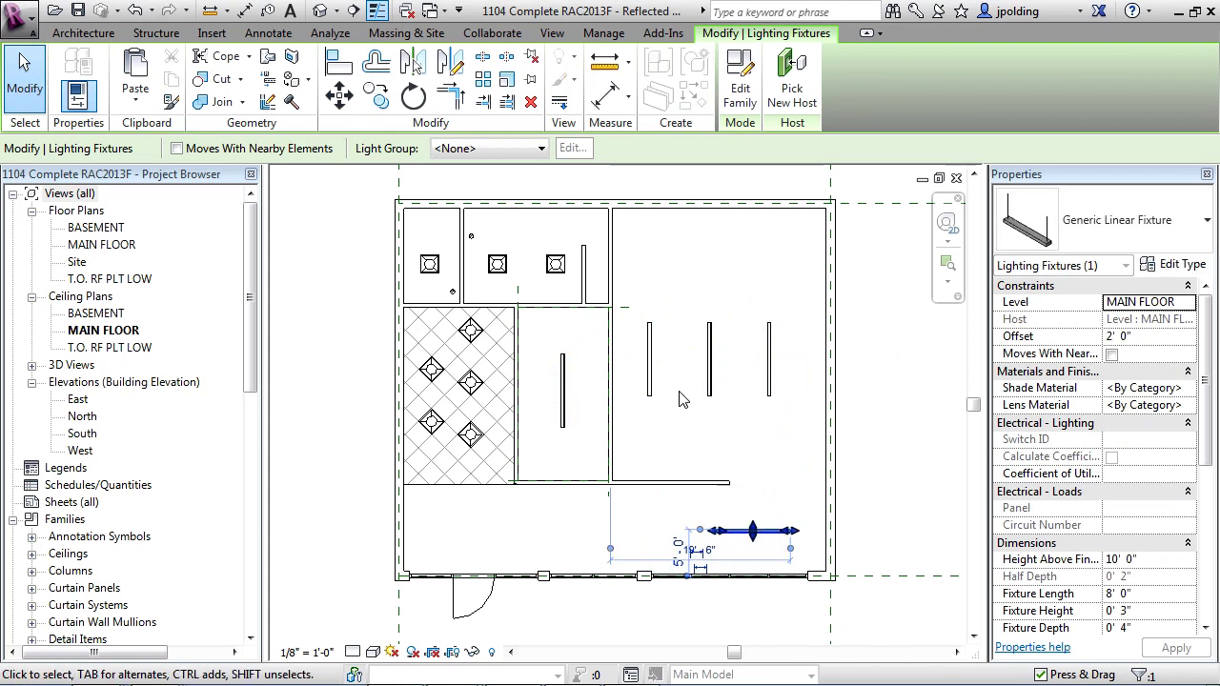
left_click(378, 107)
left_click(791, 531)
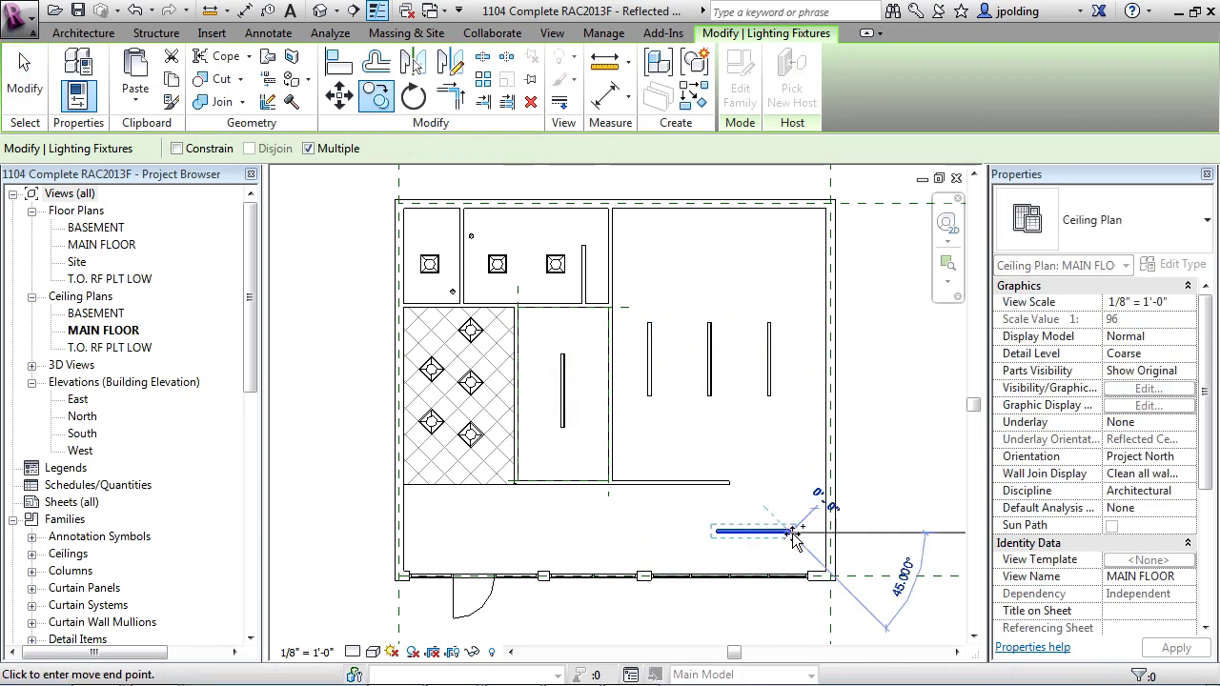
left_click(670, 532)
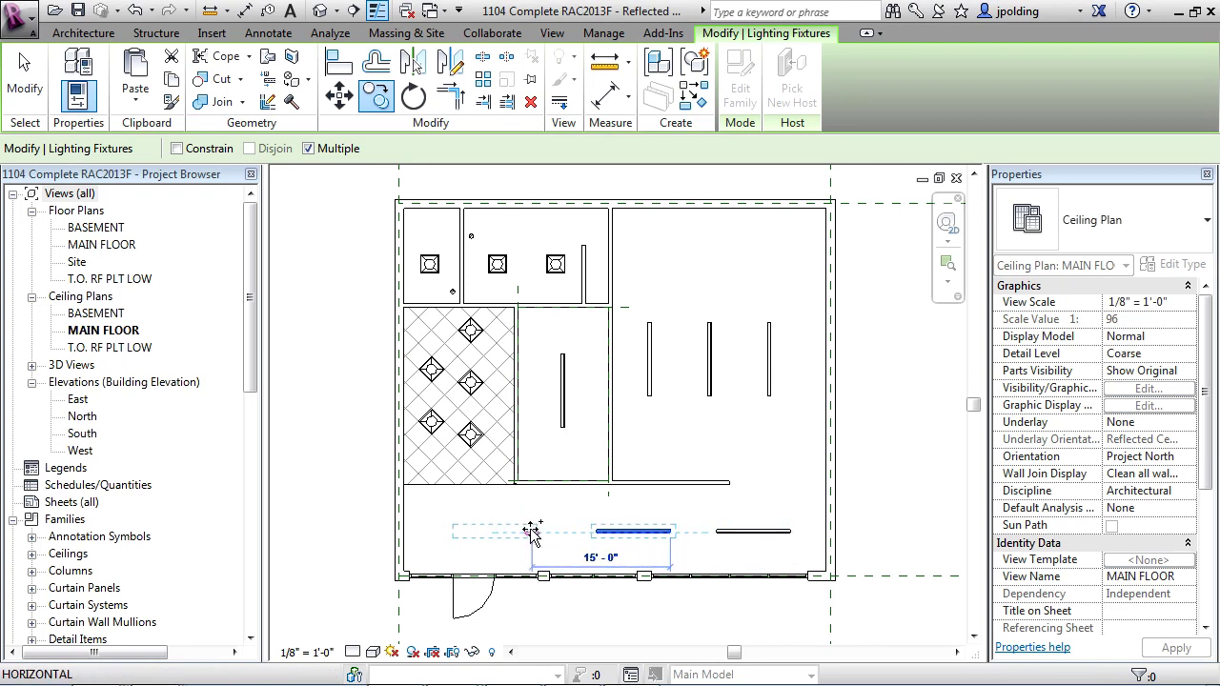
left_click(531, 531)
key("Escape")
key("Escape")
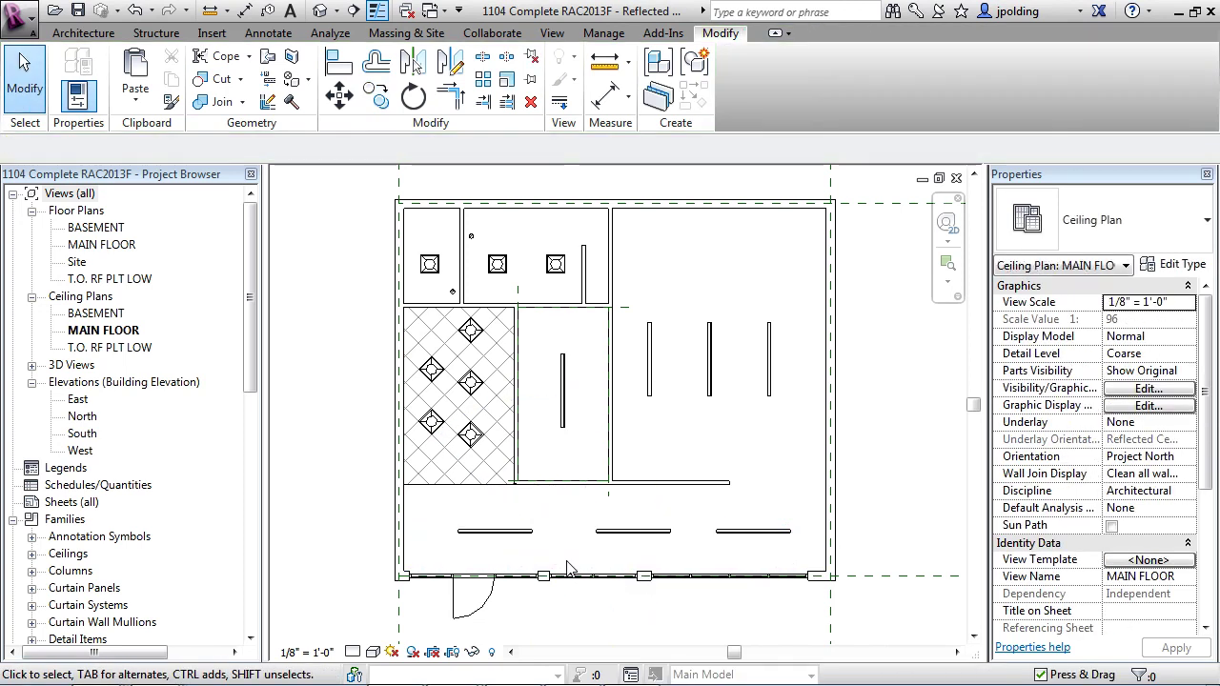
- Switch to the default 3D view and orbit through the curtain wall to inspect the lights
scroll(554, 523, "down", 1)
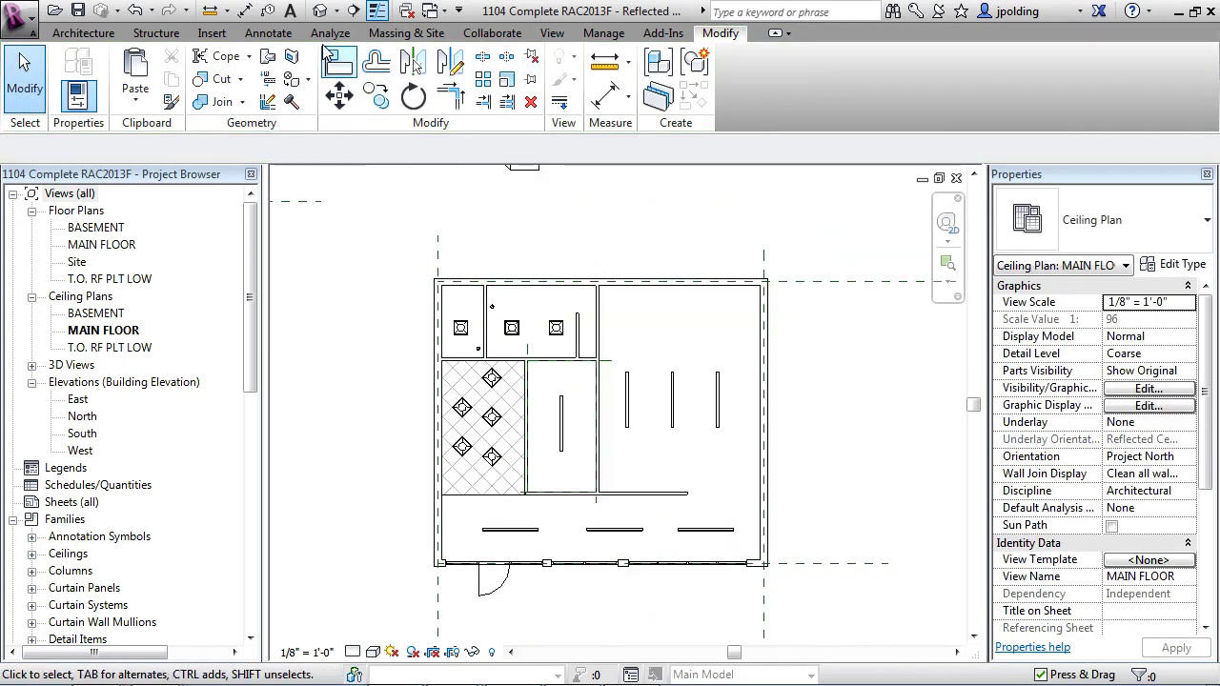
left_click(320, 11)
scroll(579, 542, "up", 3)
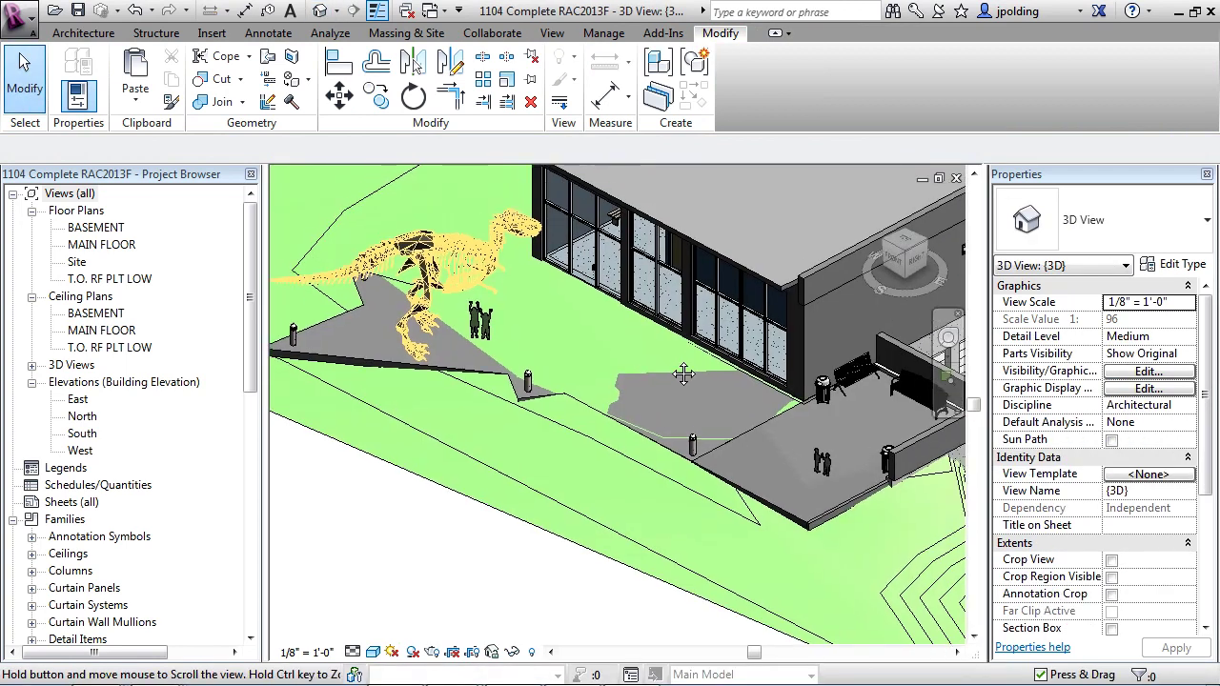
middle_click_drag(578, 534, 447, 515, "shift")
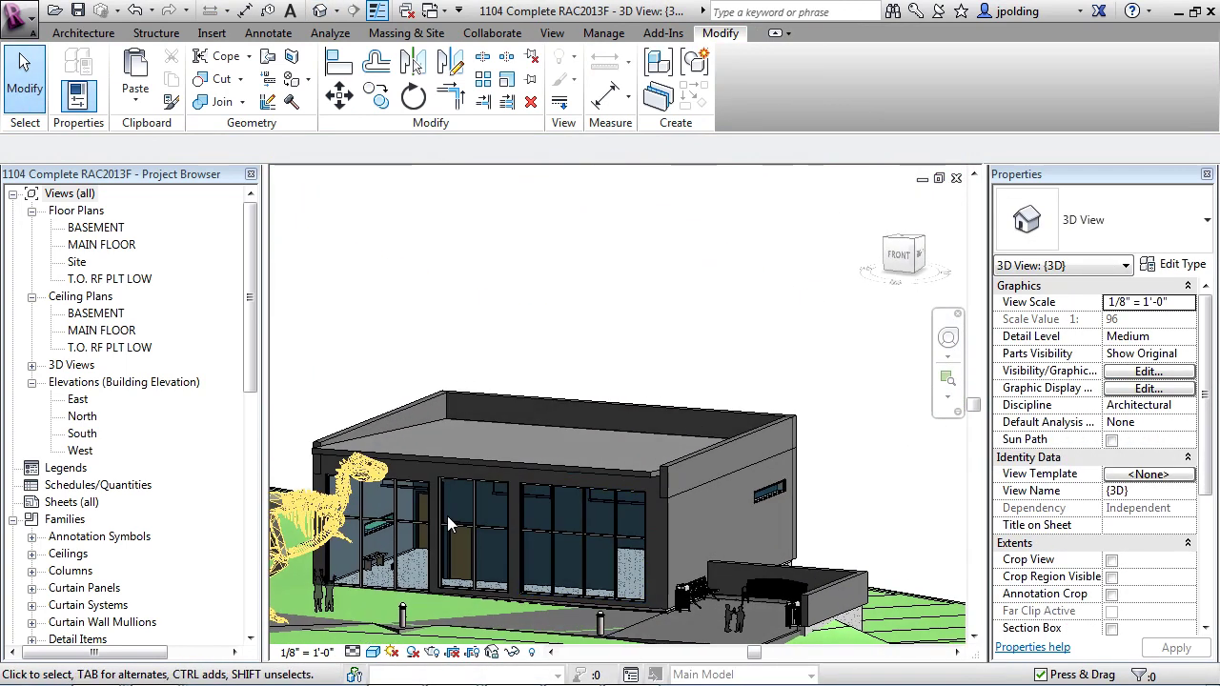
scroll(550, 519, "up", 2)
scroll(549, 519, "up", 1)
mouse_move(621, 531)
middle_mouse_down("shift")
mouse_move(632, 414)
mouse_move(605, 546)
middle_mouse_up("shift")
scroll(590, 533, "up", 3)
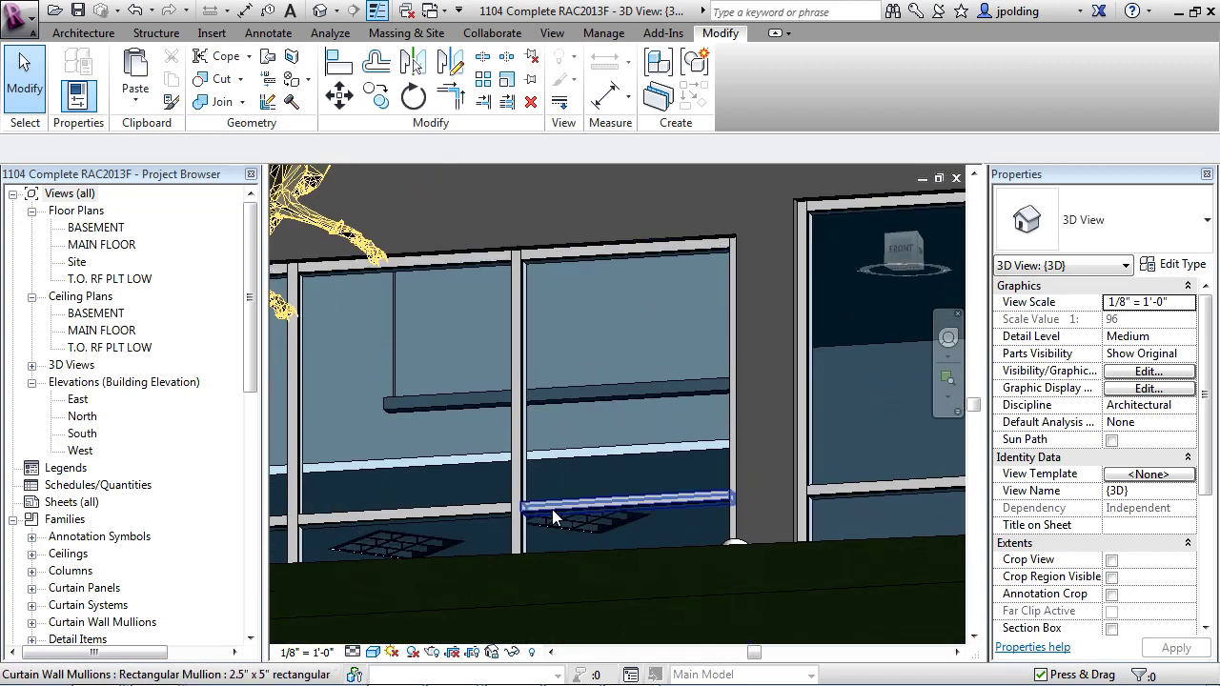
middle_click_drag(552, 509, 629, 539, "shift")
scroll(489, 511, "down", 4)
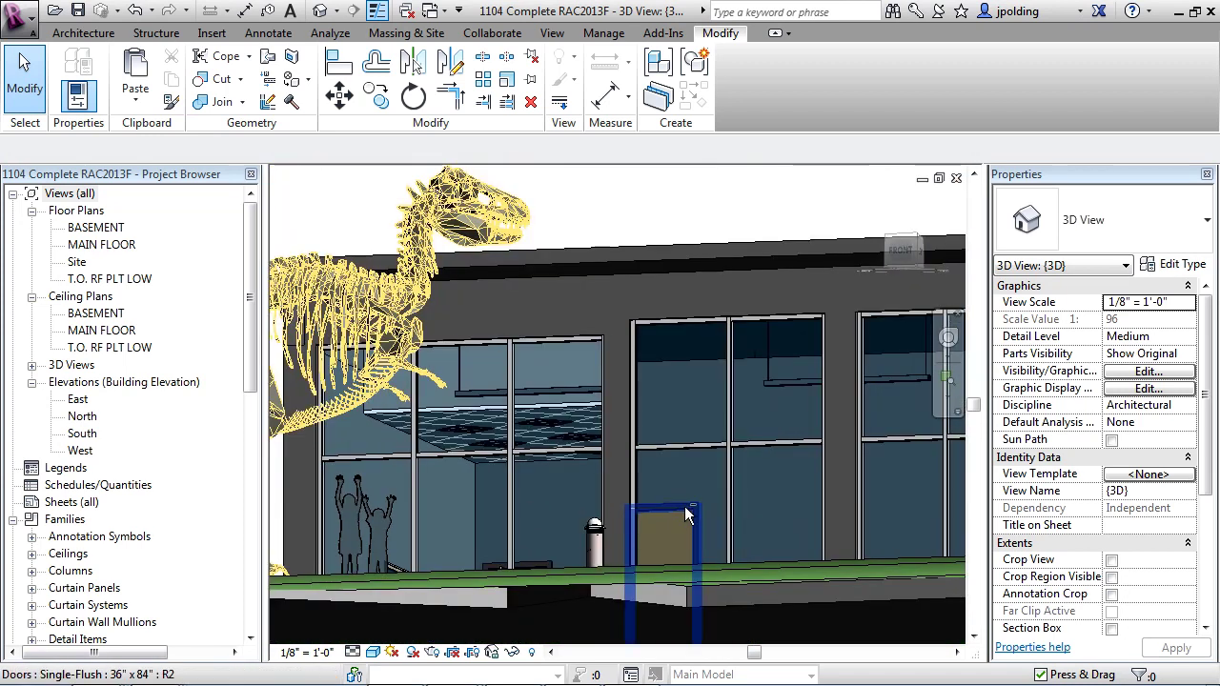
middle_click_drag(684, 506, 714, 525, "shift")
scroll(664, 579, "down", 8)
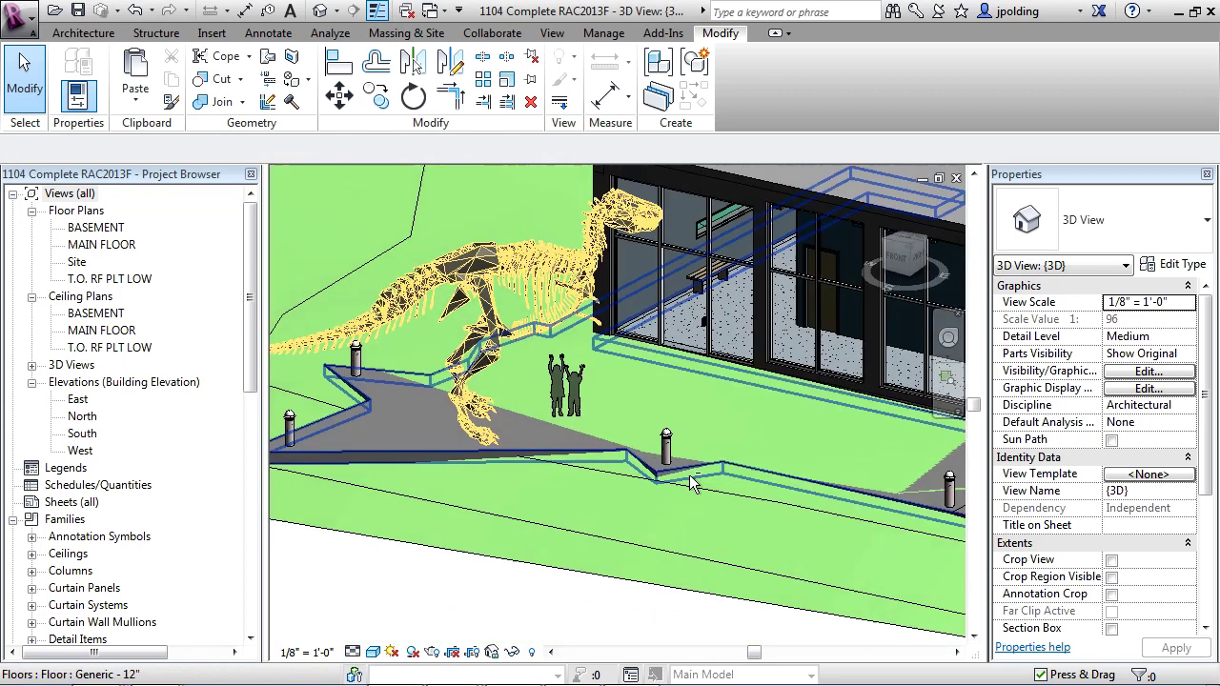